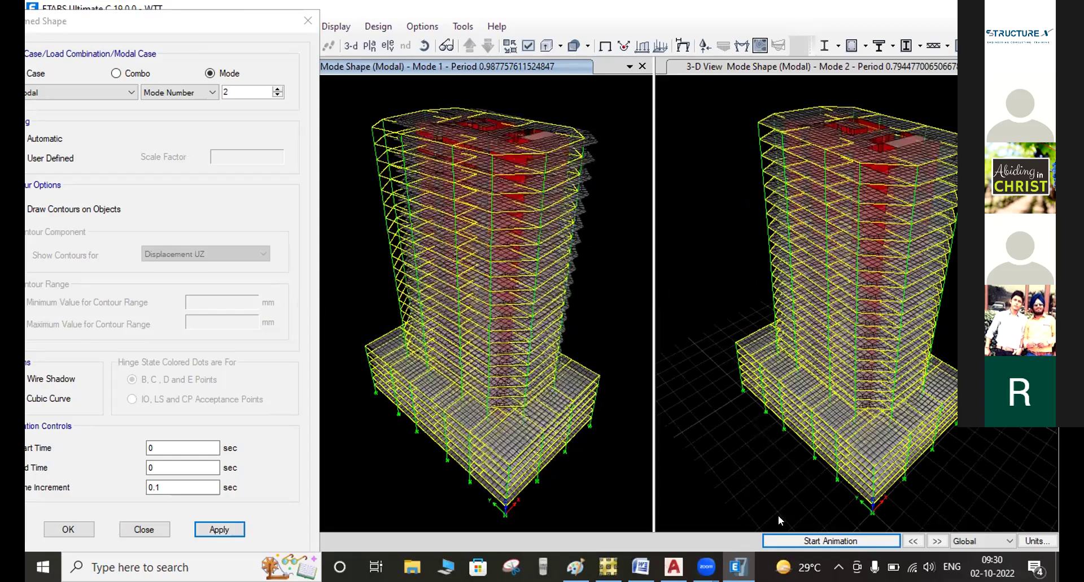
Step: Close the first 3-D view and animate the Modal mode shape for mode number 1 in the remaining view
left_click(642, 67)
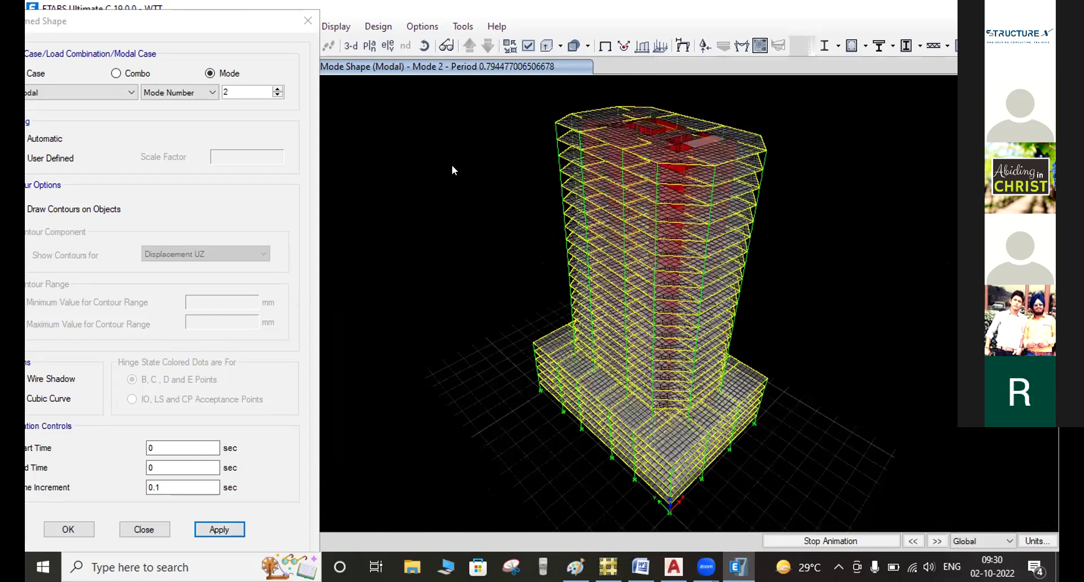
left_click(277, 95)
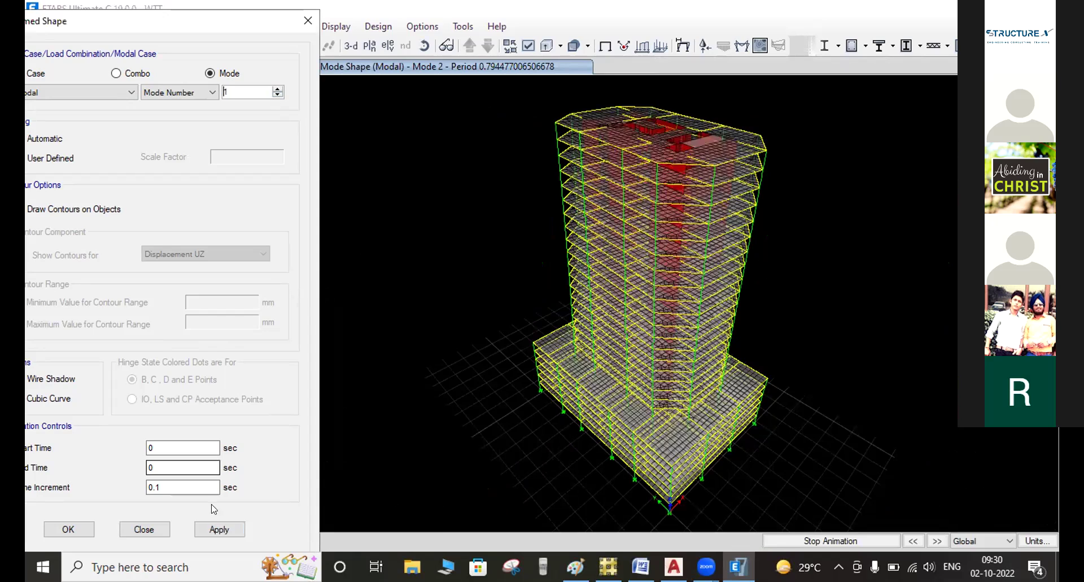
left_click(220, 529)
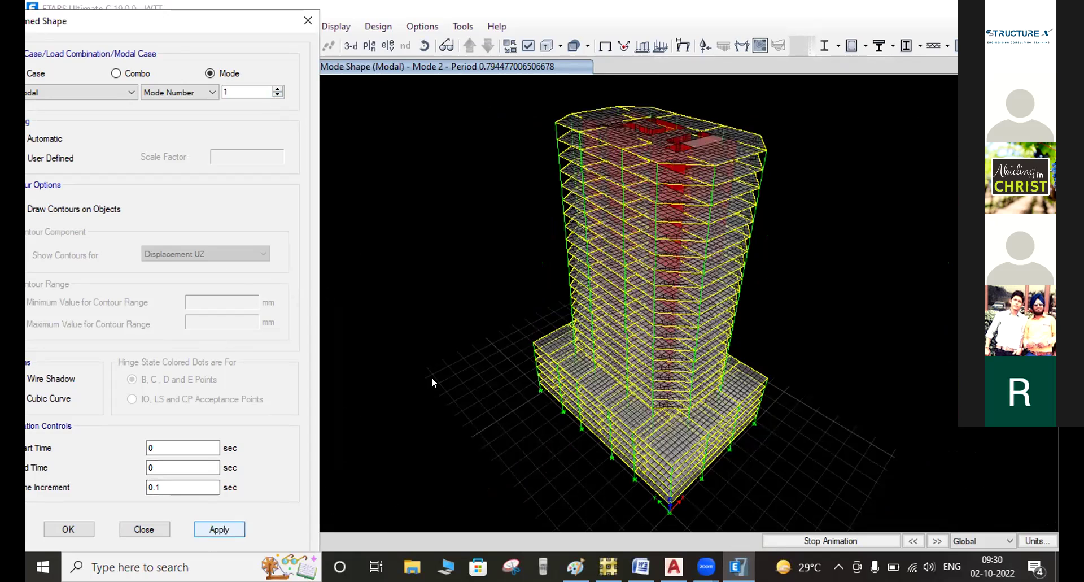
left_click(830, 540)
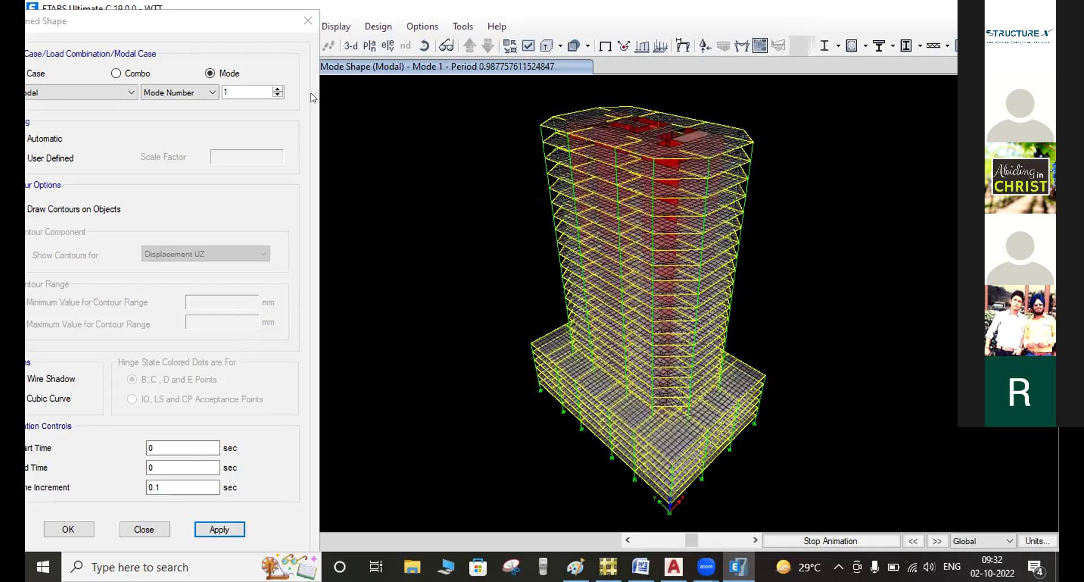
Step: Show the Modal mode shape for mode number 2 and close the deformed shape settings
left_click(277, 89)
left_click(217, 529)
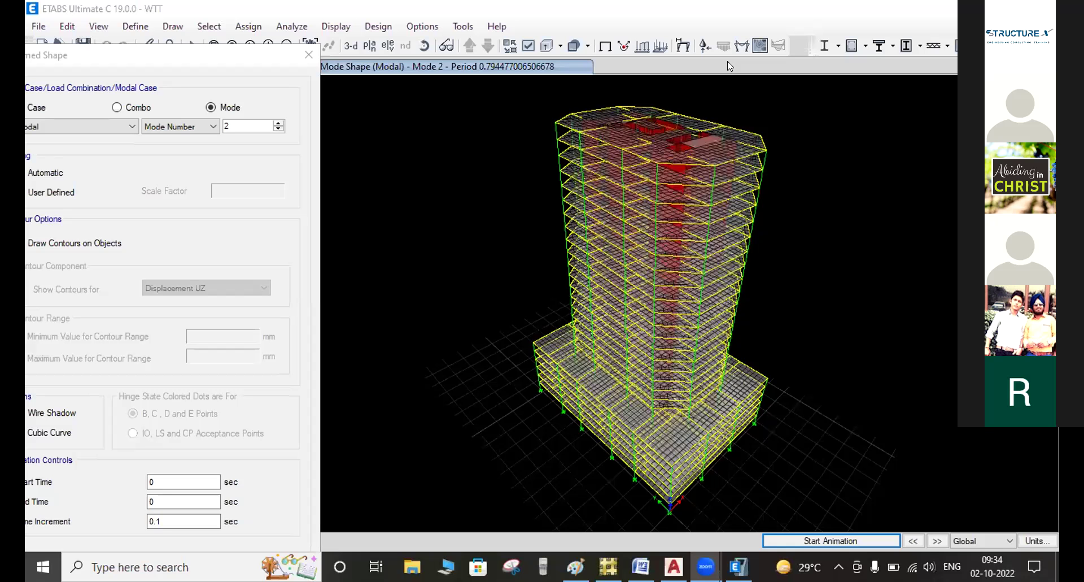
left_click(308, 55)
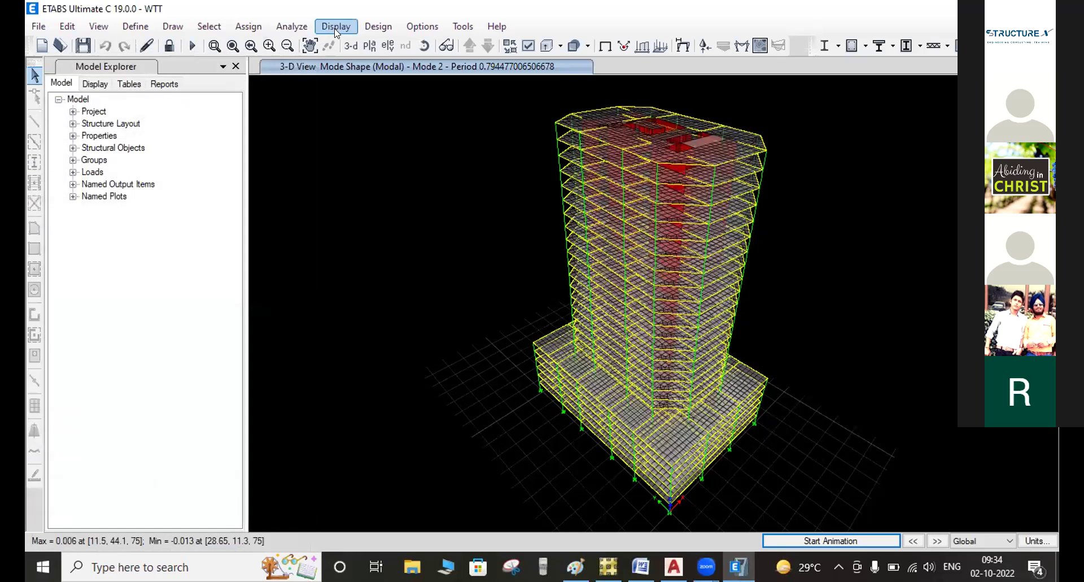
Step: Display the Modal Participating Mass Ratios table from the structure output results and maximize its window
left_click(337, 25)
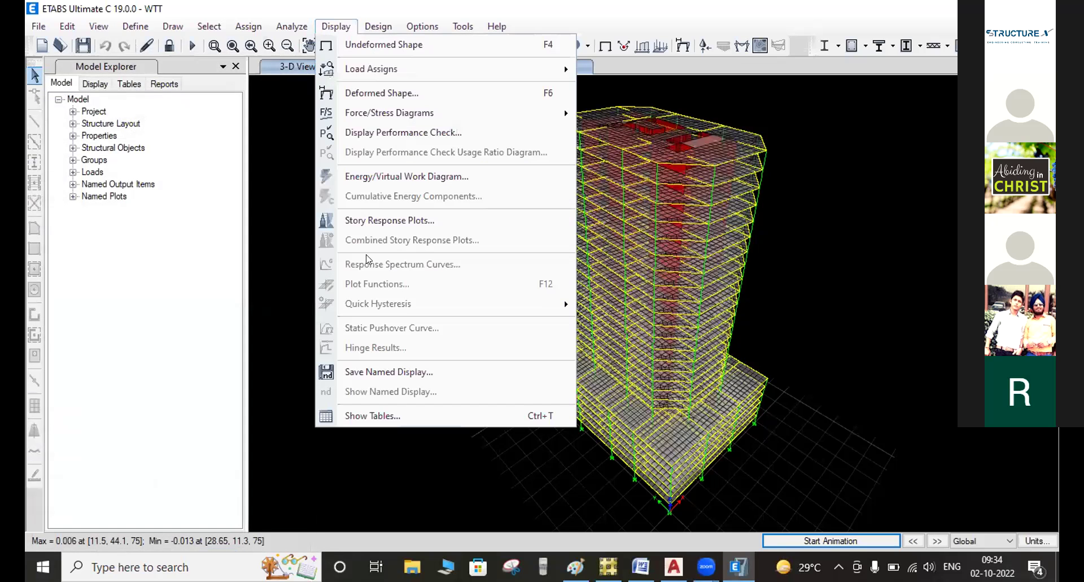
left_click(375, 414)
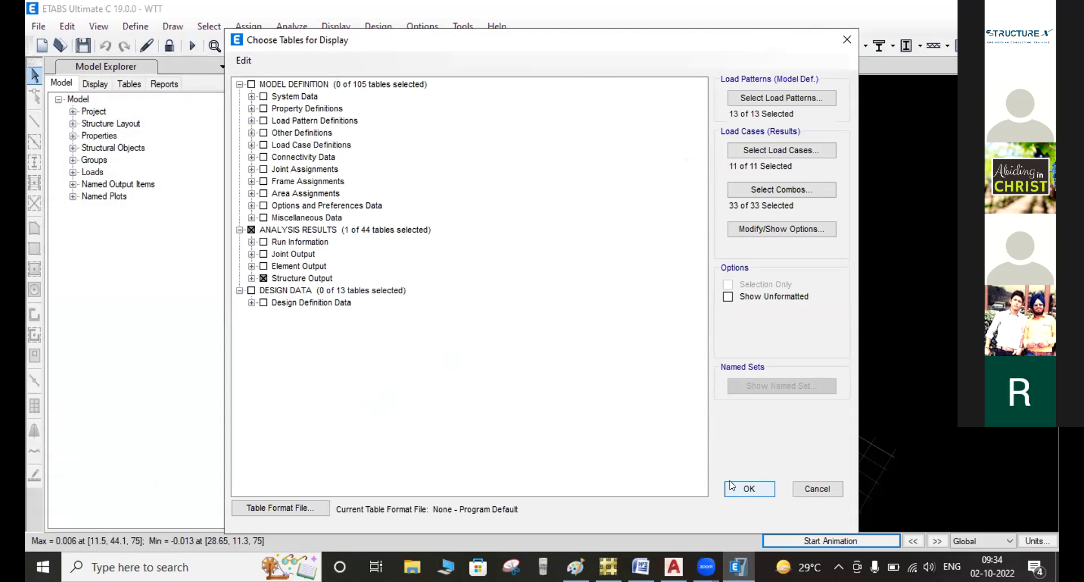
left_click(252, 278)
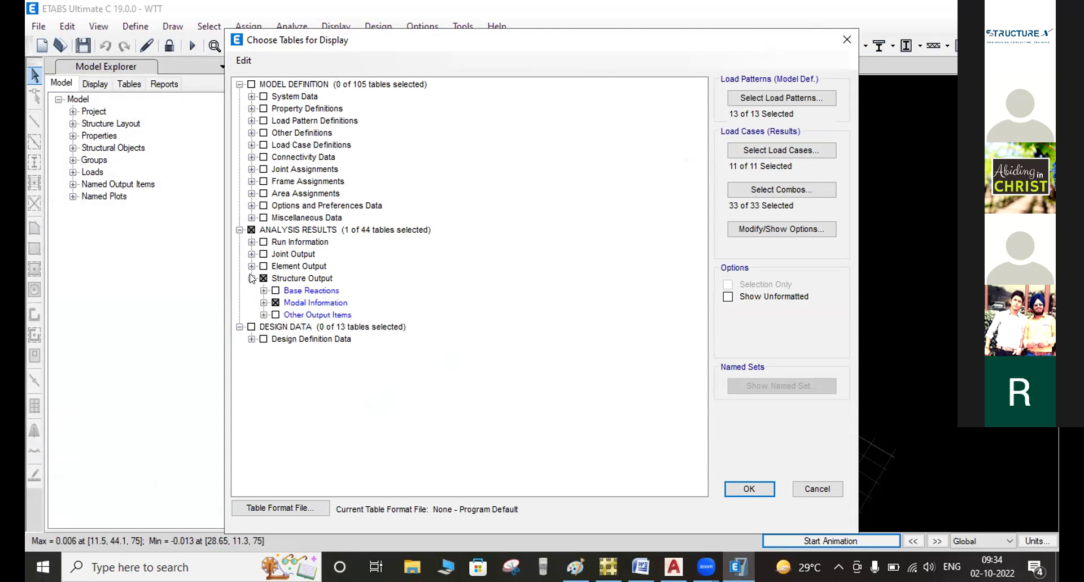
left_click(263, 304)
left_click(750, 488)
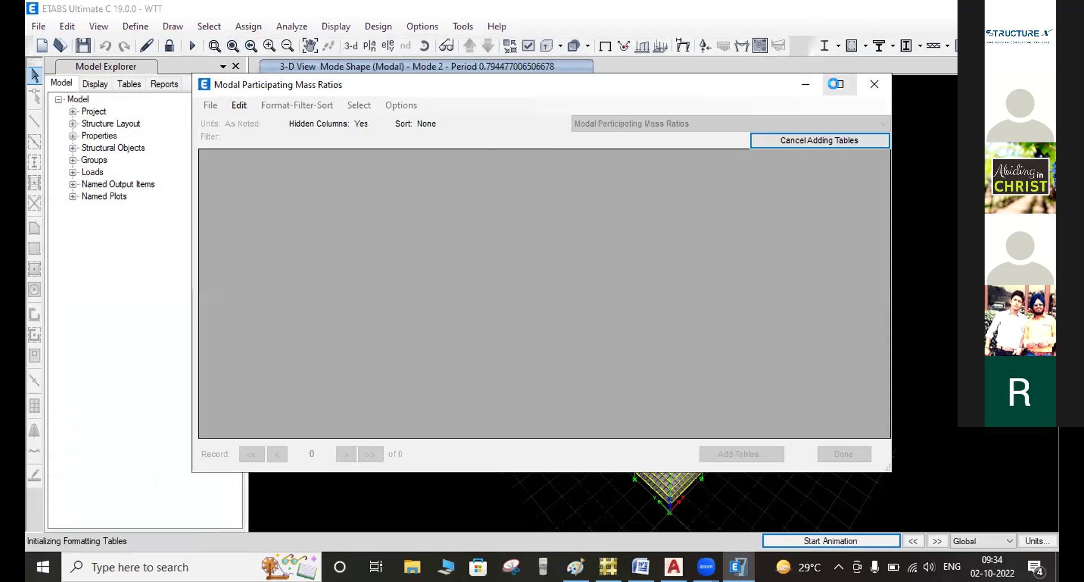
left_click(840, 84)
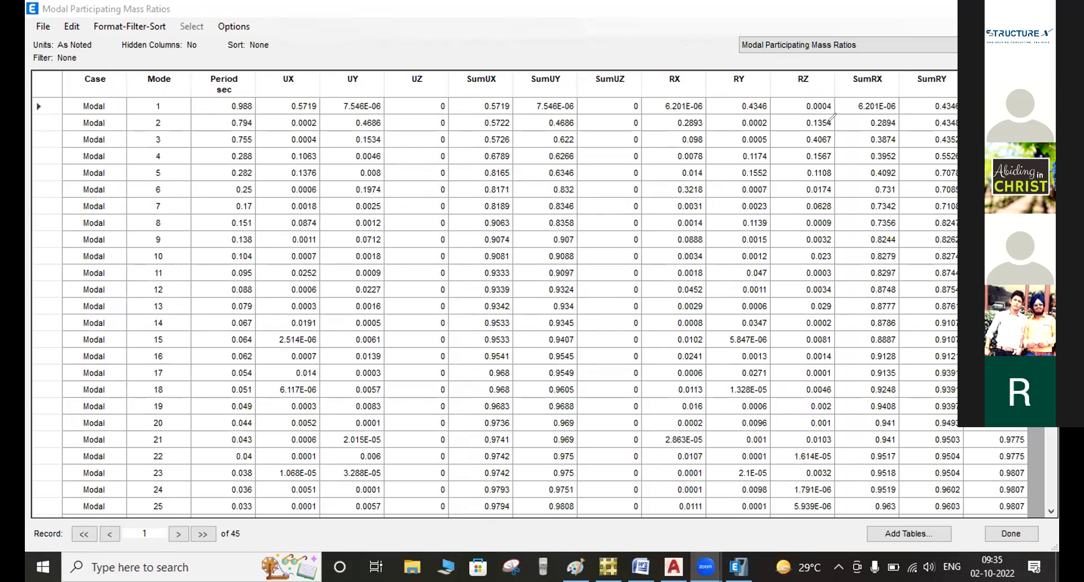
Step: Mark the RZ participation ratios of the first modes with freehand pen strokes on the table
mouse_move(798, 130)
left_mouse_down()
mouse_move(830, 129)
mouse_move(836, 112)
left_mouse_up()
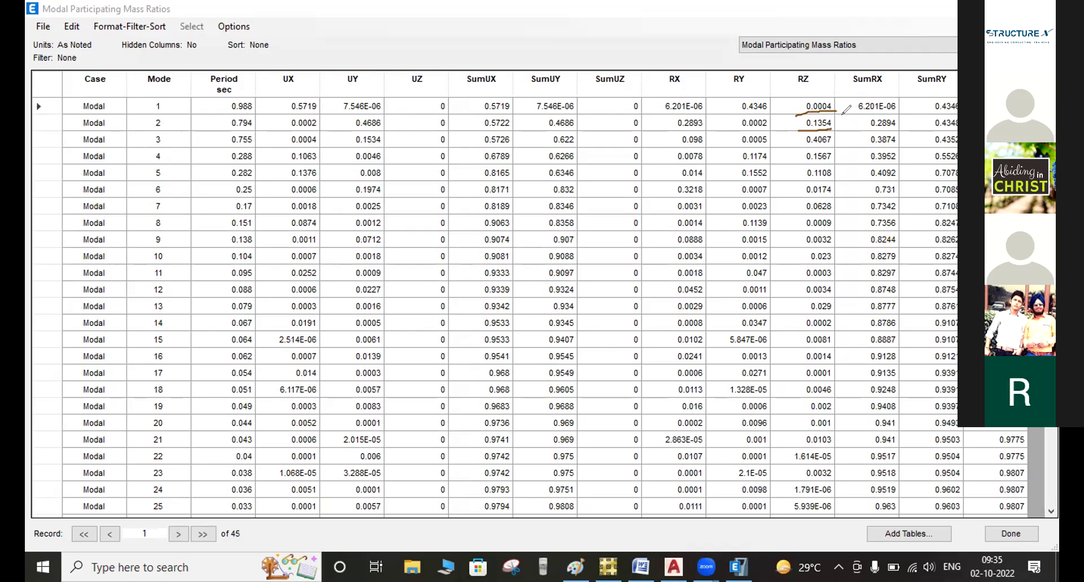
left_click(751, 46)
left_click_drag(821, 89, 792, 157)
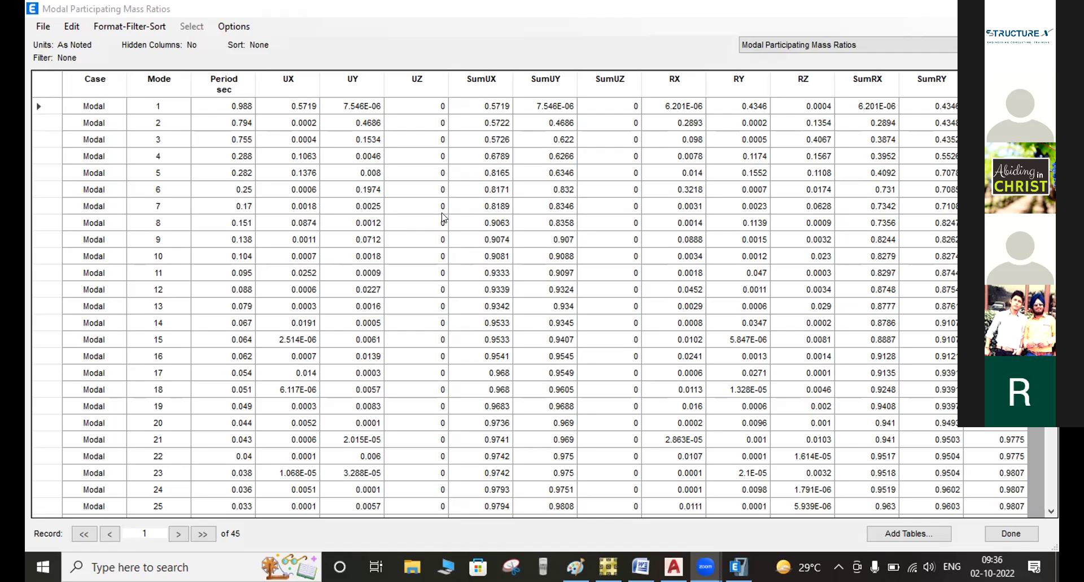
Step: Examine the cumulative SumUX and SumUY mass participation from mode 1 through mode 45
scroll(443, 217, "down", 7)
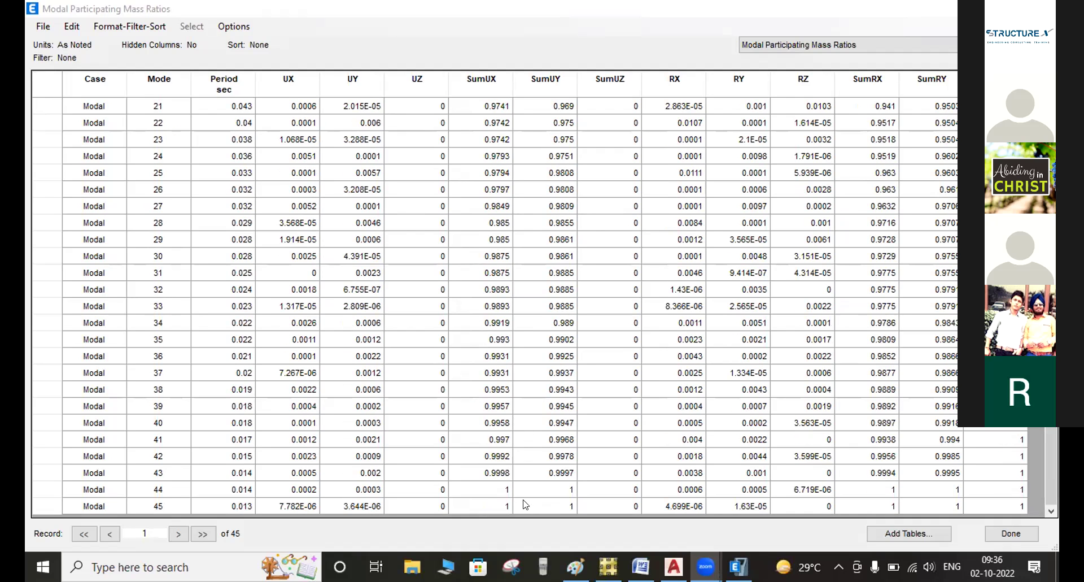
left_click(502, 501)
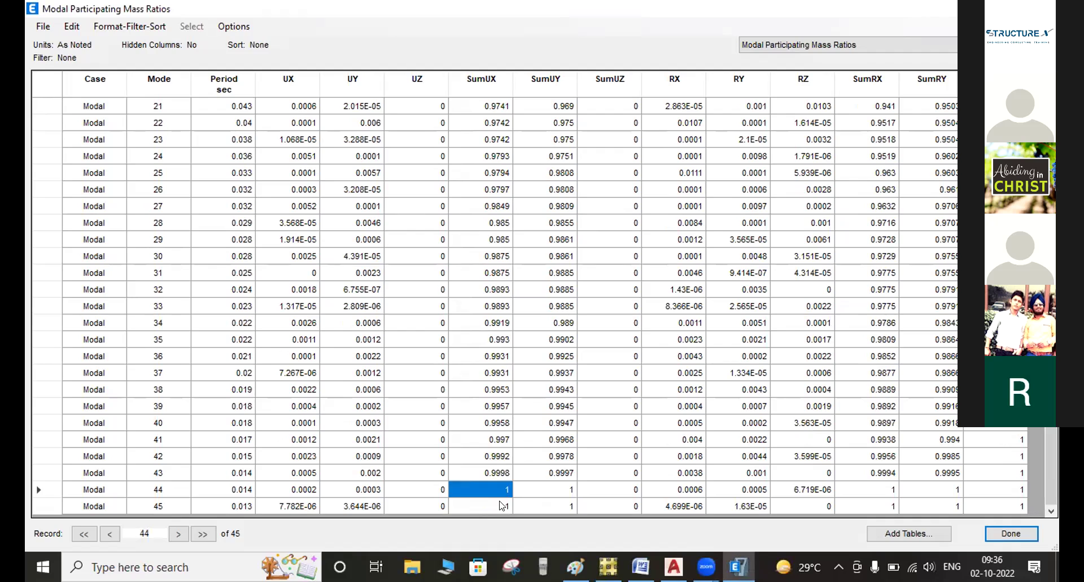
scroll(969, 491, "up", 1)
scroll(960, 488, "down", 1)
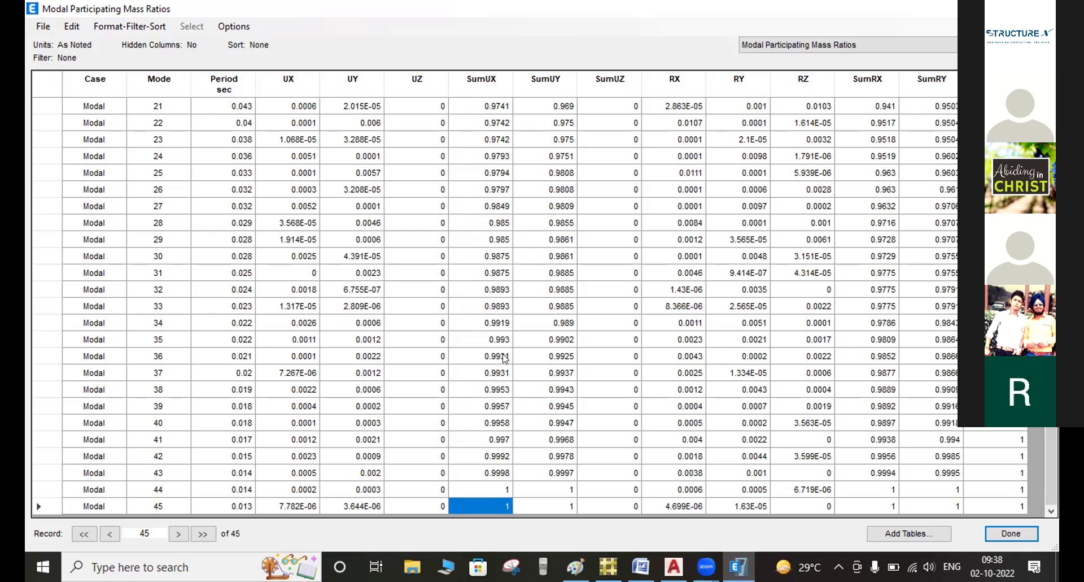
scroll(504, 358, "up", 7)
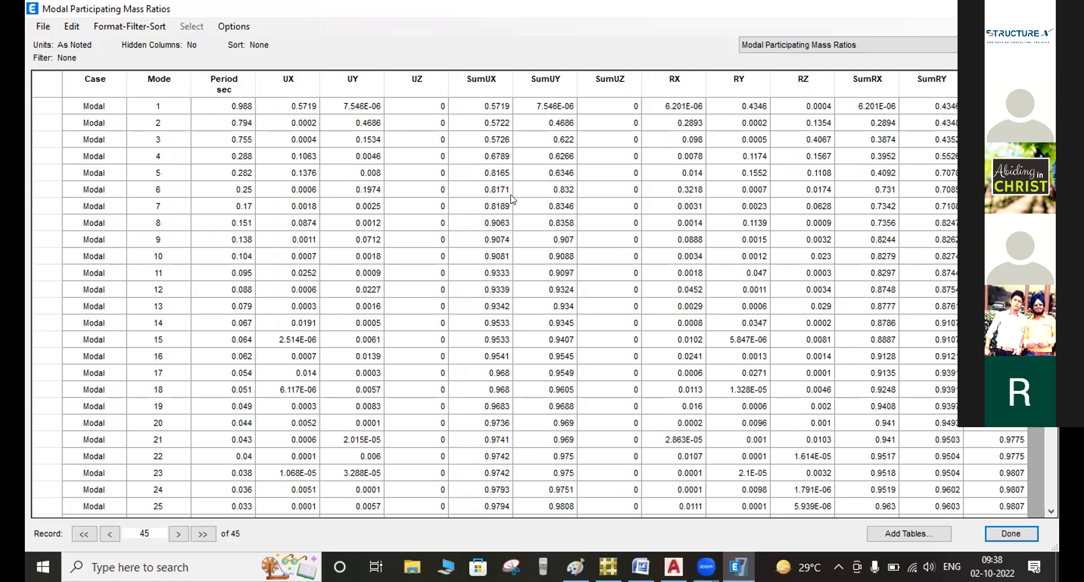
scroll(514, 198, "down", 7)
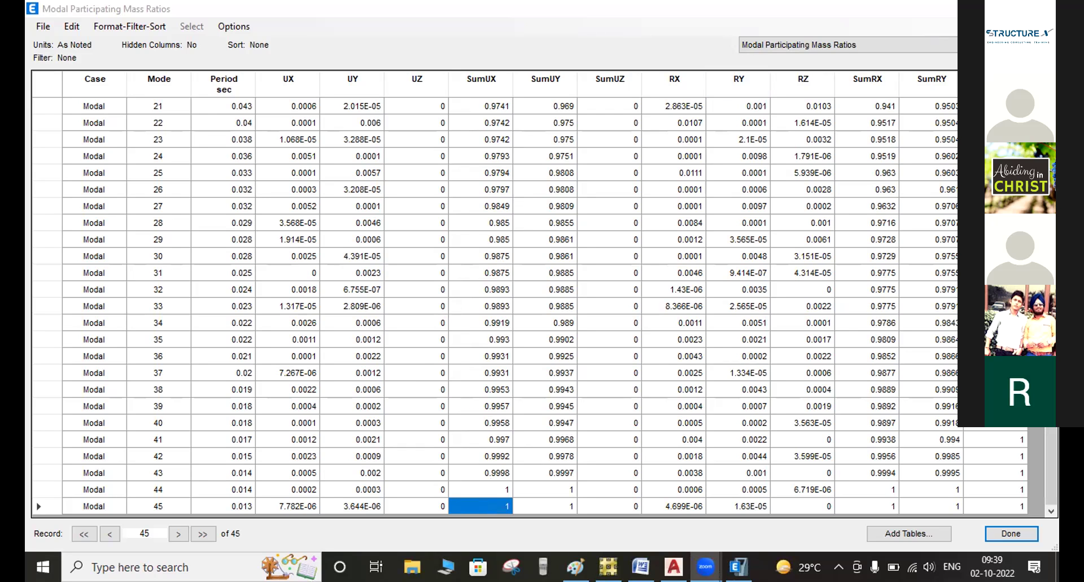
Step: Close the mass ratios table and return the 3-D view to the undeformed shape
left_click(1046, 8)
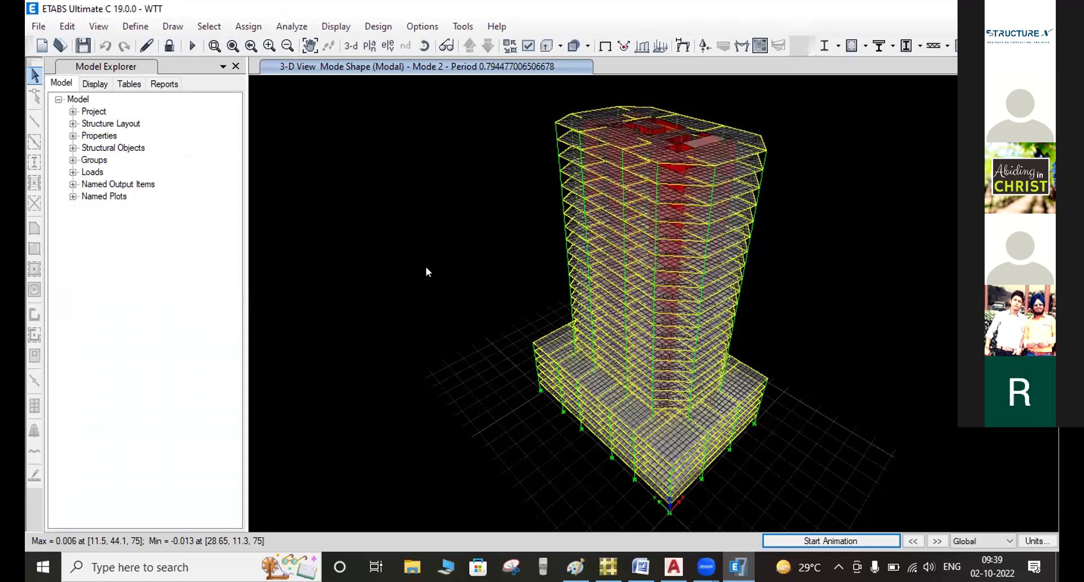
left_click(336, 25)
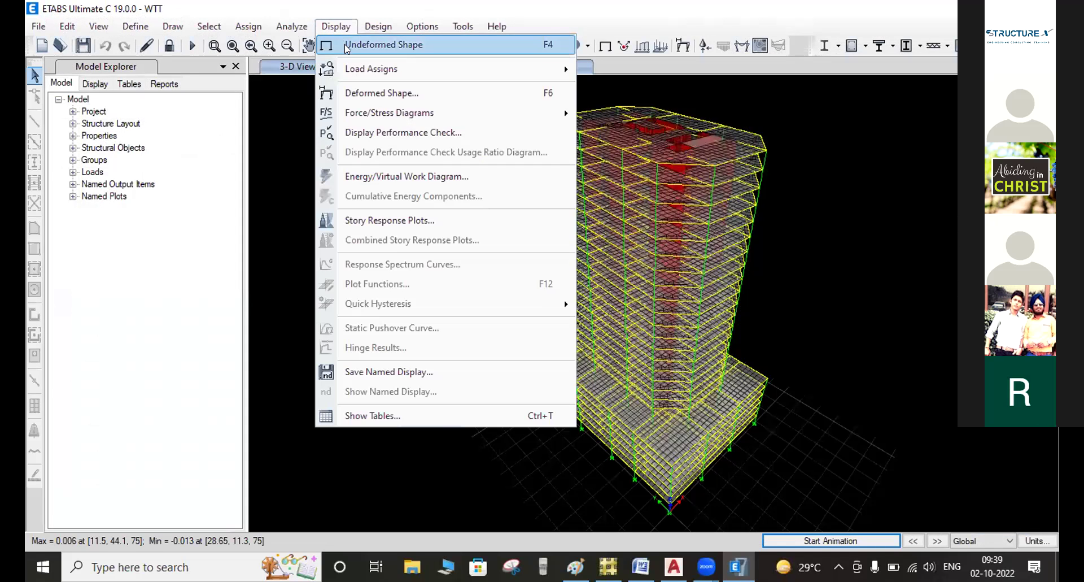
left_click(347, 46)
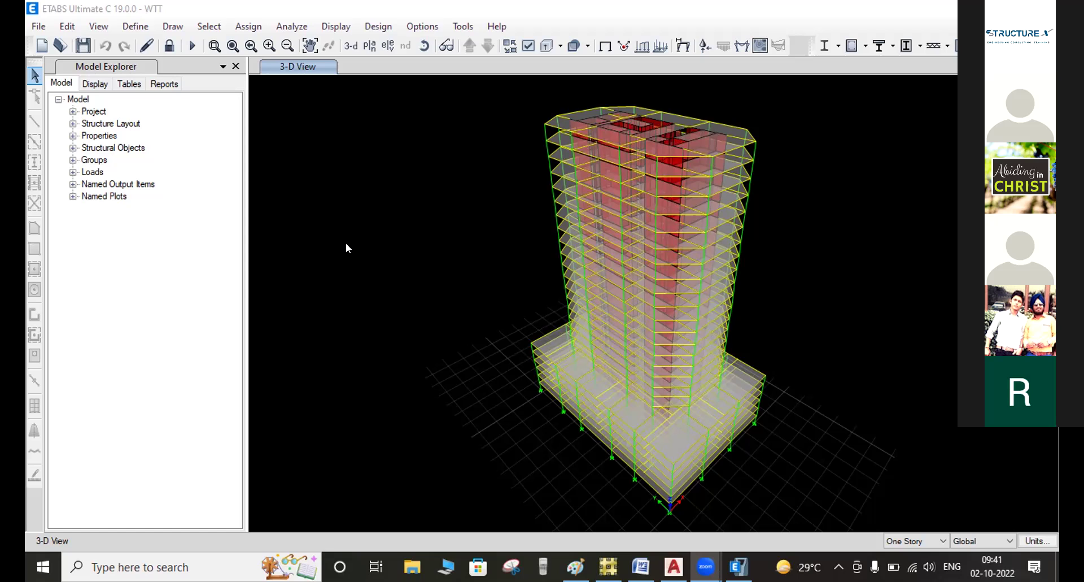
Step: Review the model's defined load patterns, their types and self-weight multipliers, without changing them
left_click(130, 26)
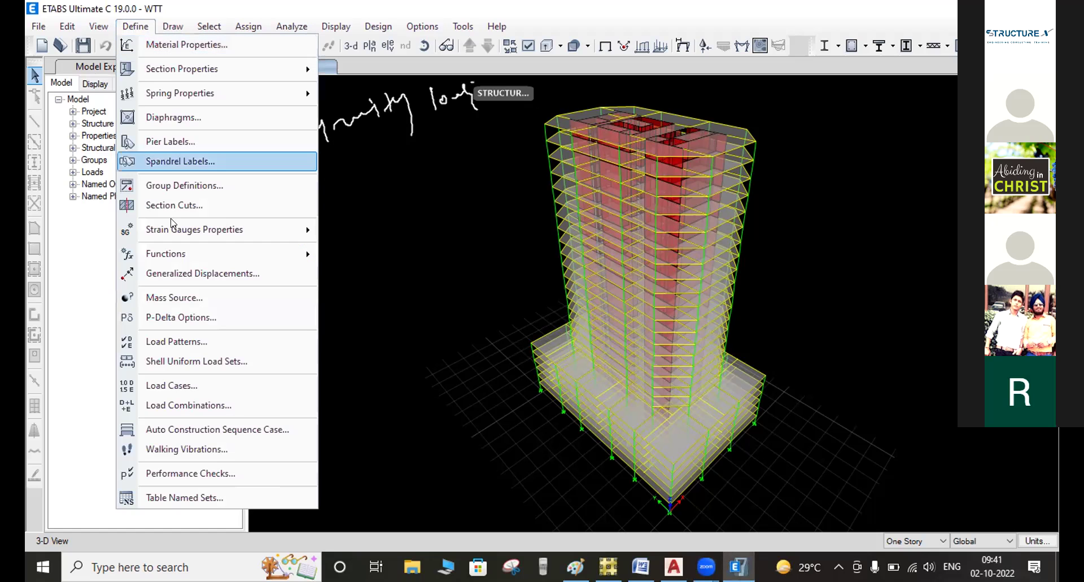
left_click(173, 340)
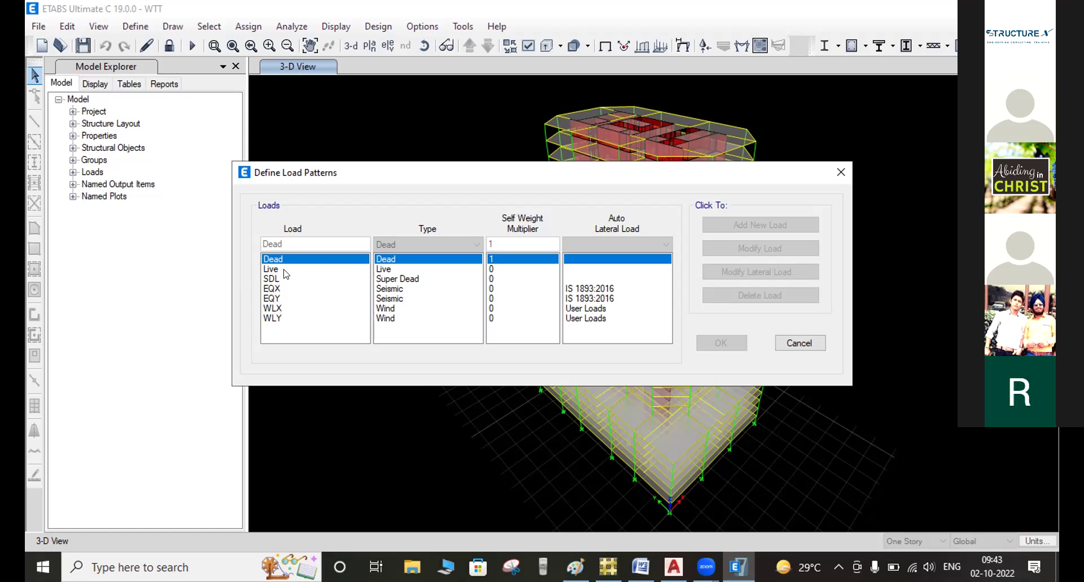
left_click(794, 343)
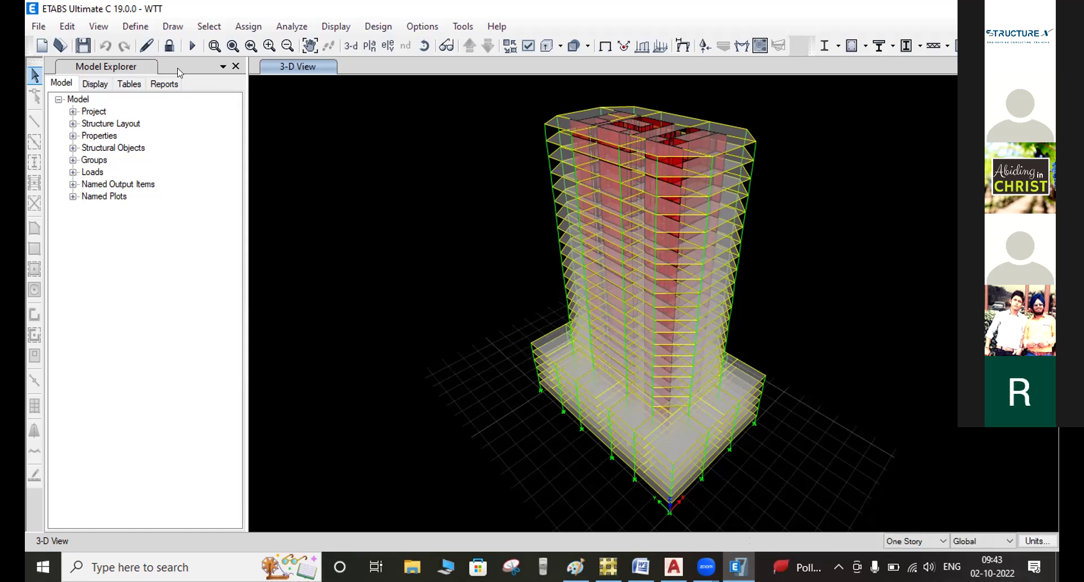
Step: Inspect the IS 1893:2016 seismic loading parameters of the EQX load pattern and dismiss them unchanged
left_click(136, 26)
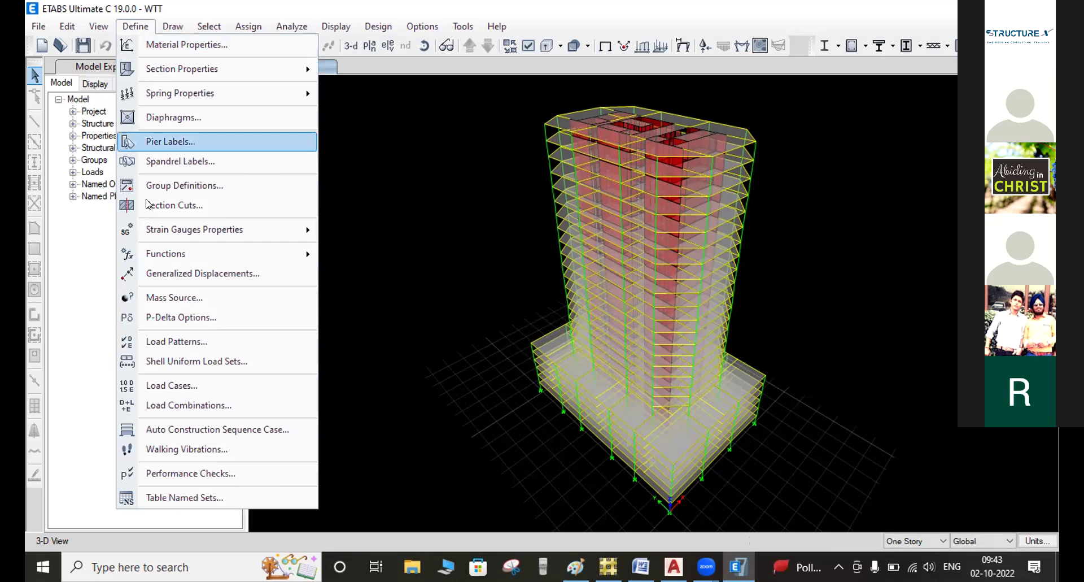
left_click(198, 341)
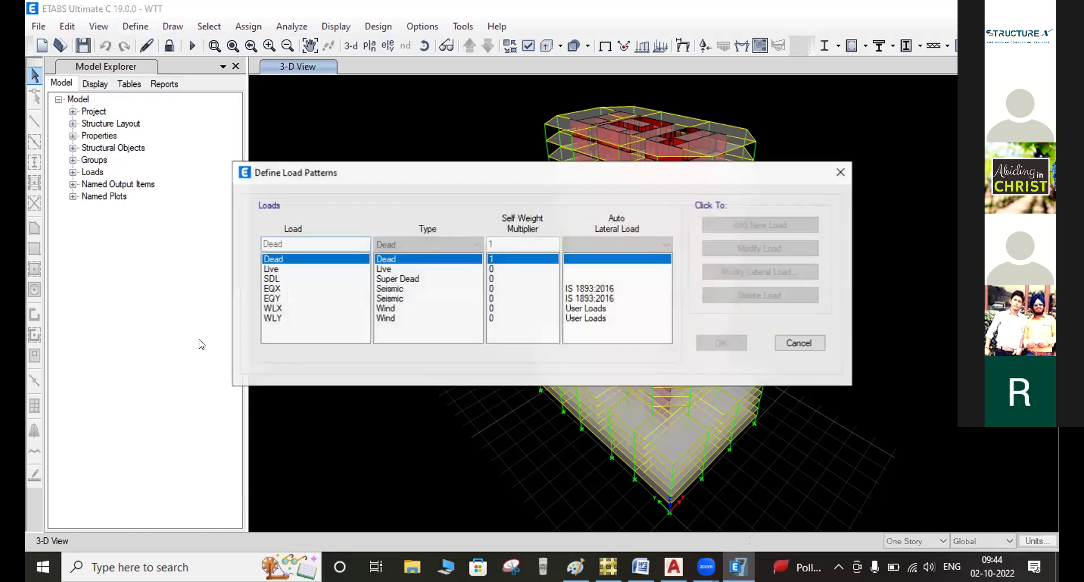
left_click(277, 289)
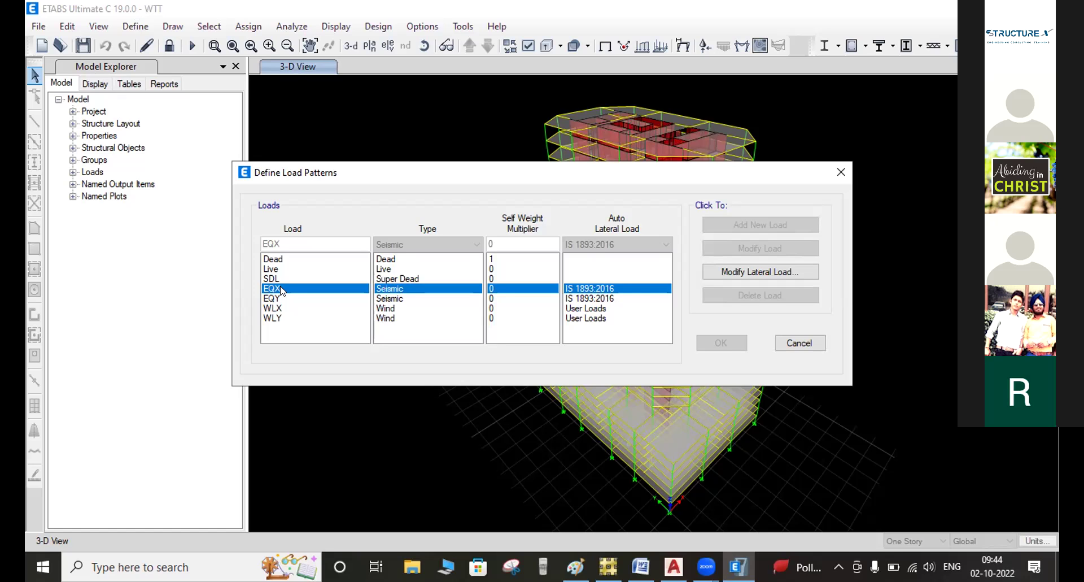
left_click(723, 272)
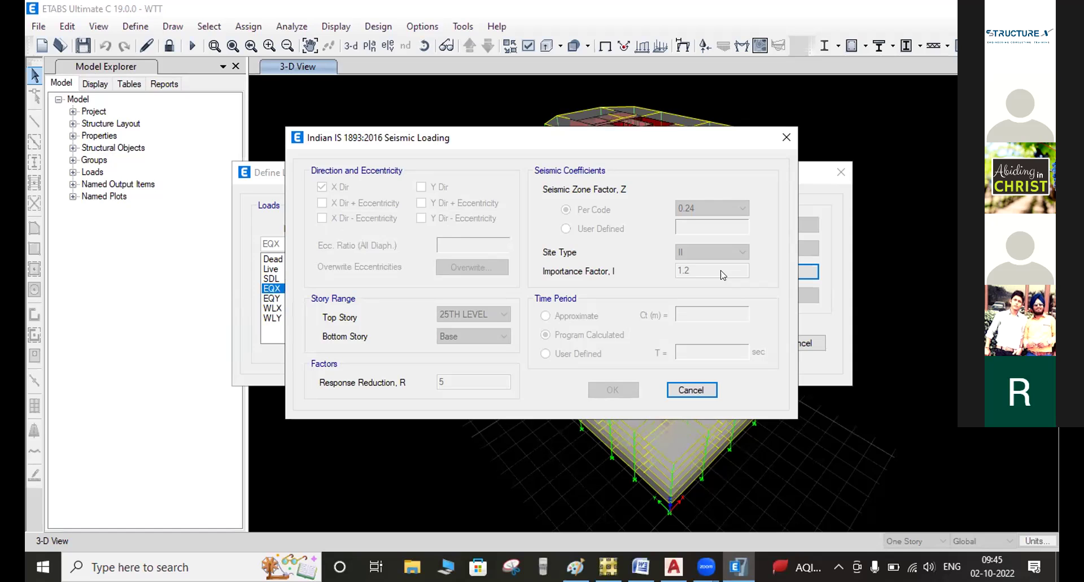
left_click(690, 389)
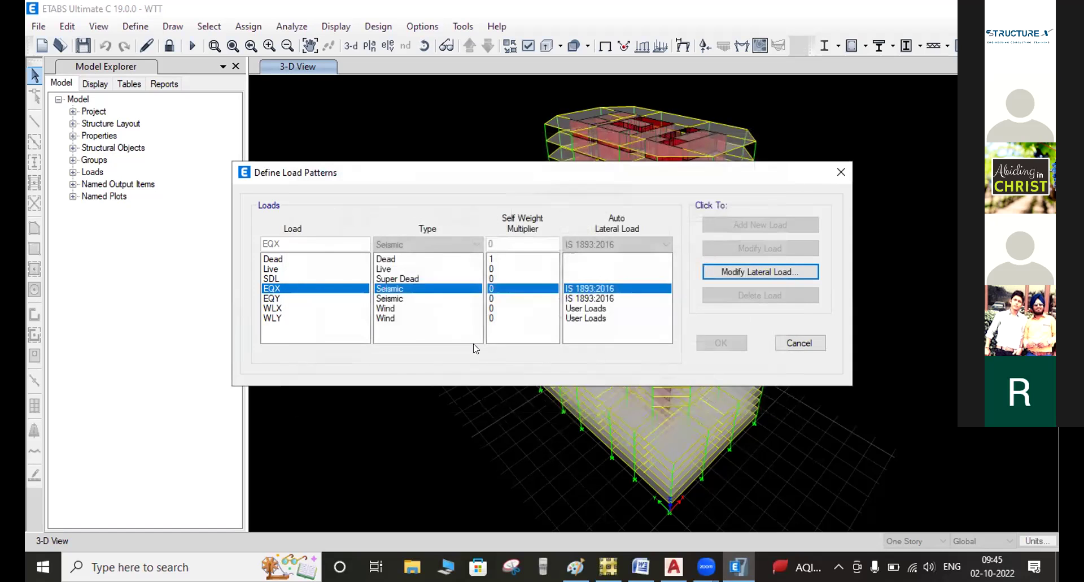
Step: Inspect the seismic loading parameters of the EQY load pattern and leave the load pattern definitions unchanged
left_click(280, 298)
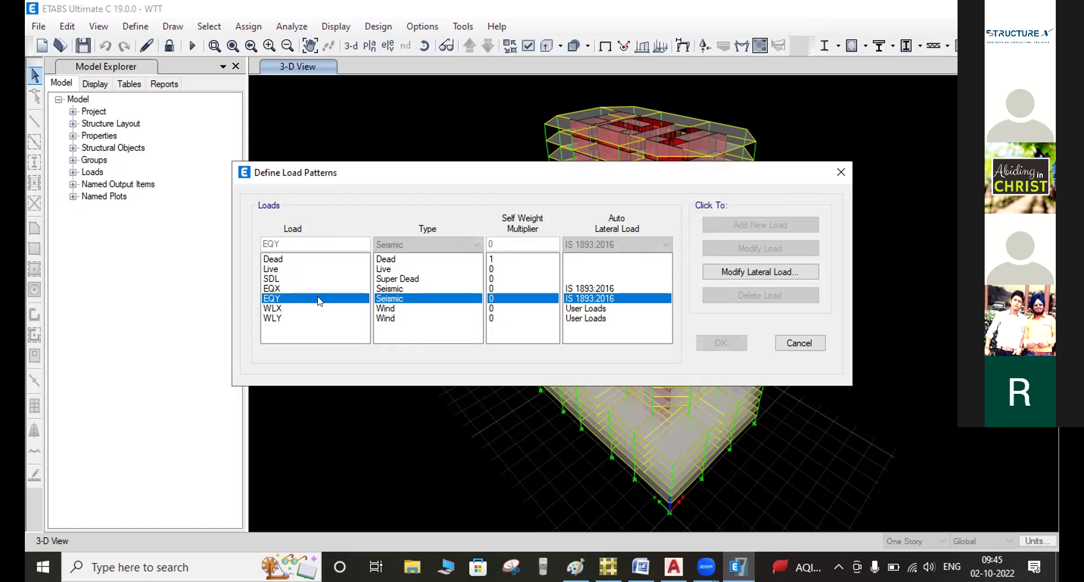
left_click(721, 274)
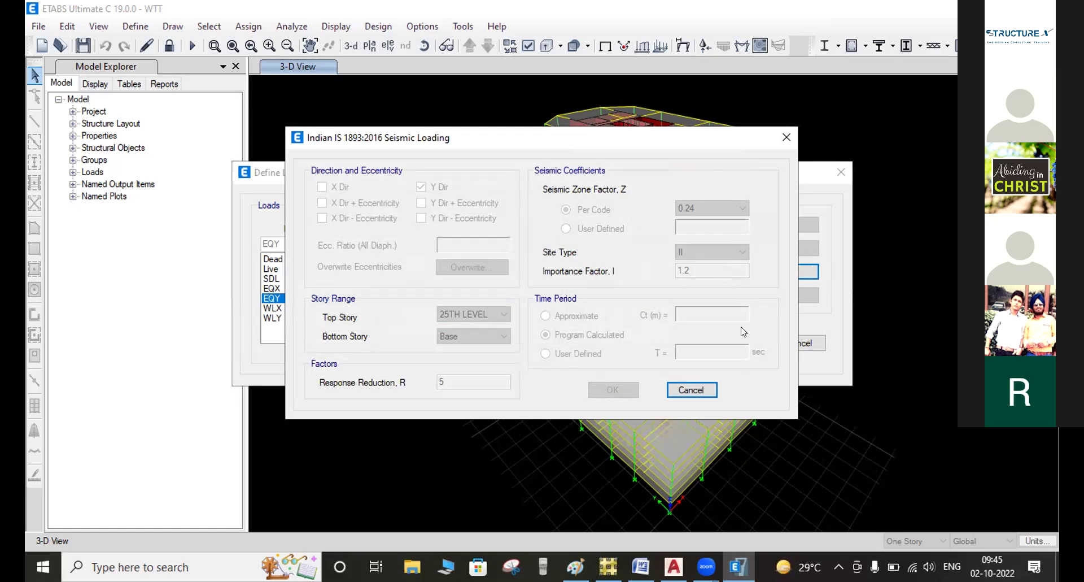
left_click(690, 390)
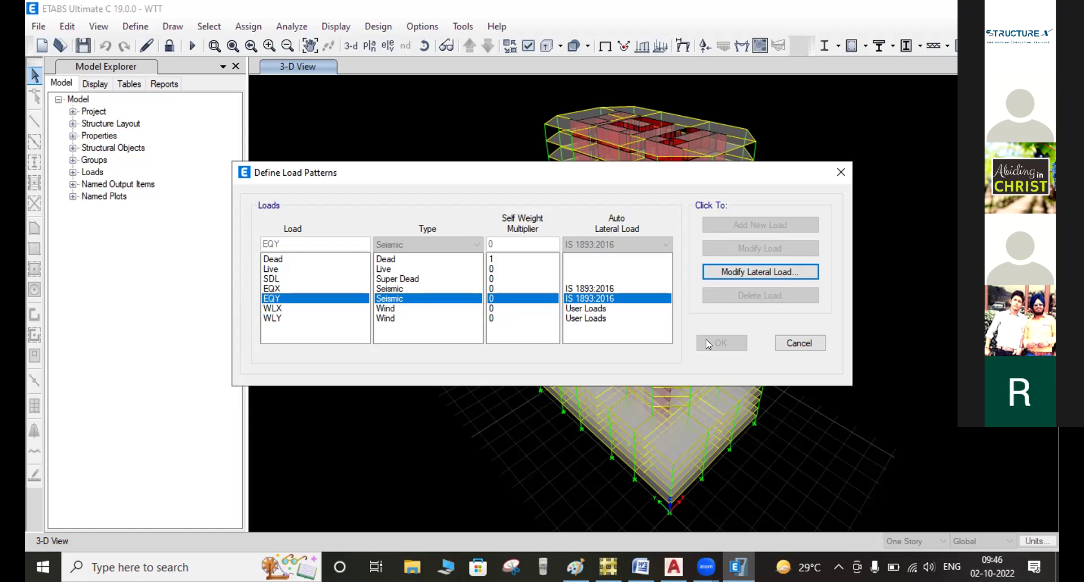
left_click(798, 343)
Step: Review the mass source data of MsSrc1, including its mass options, and dismiss it unchanged
left_click(136, 26)
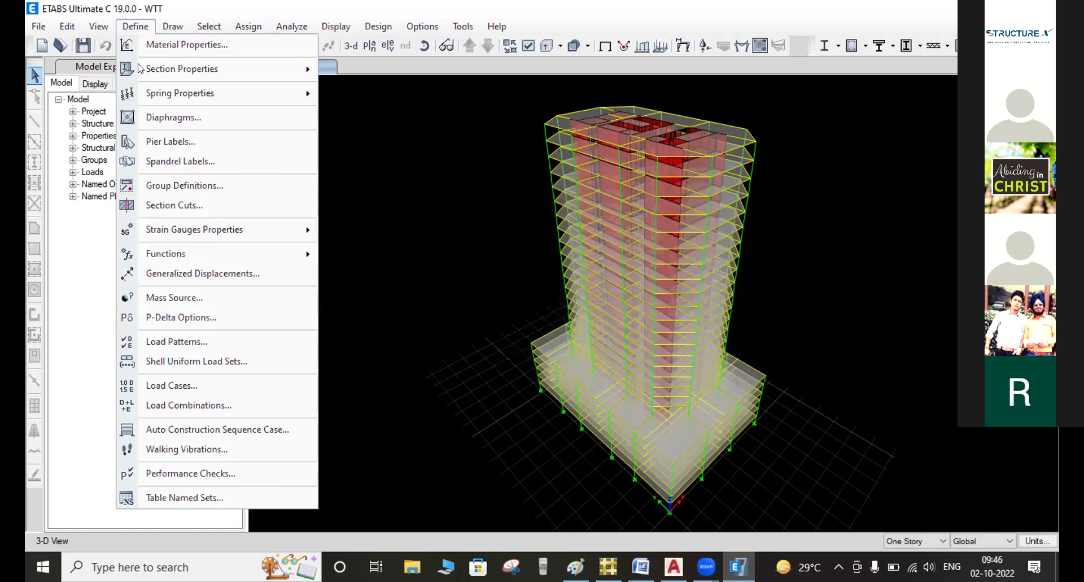
left_click(189, 297)
left_click(578, 255)
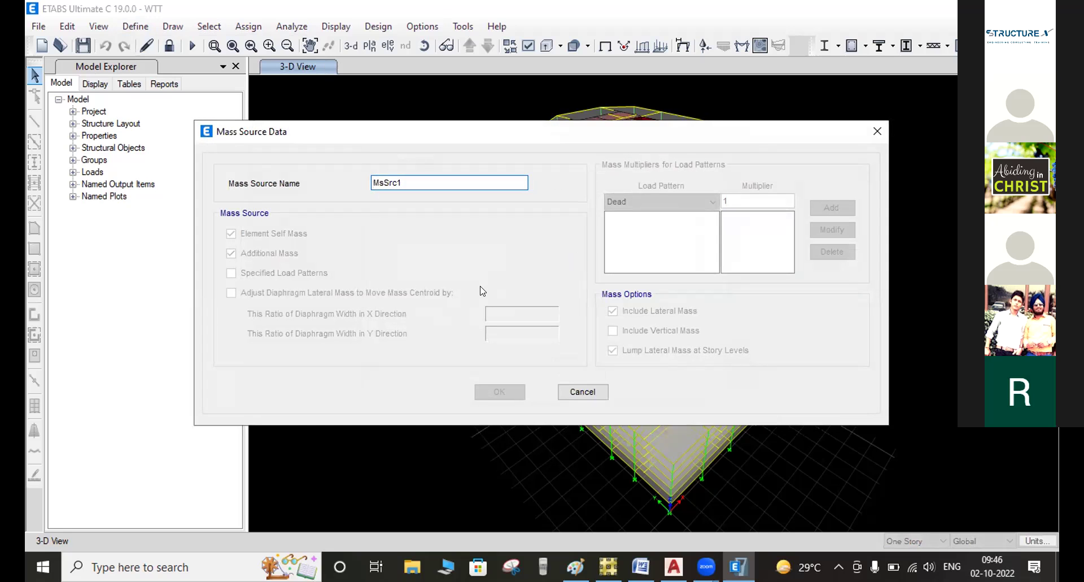
left_click(583, 392)
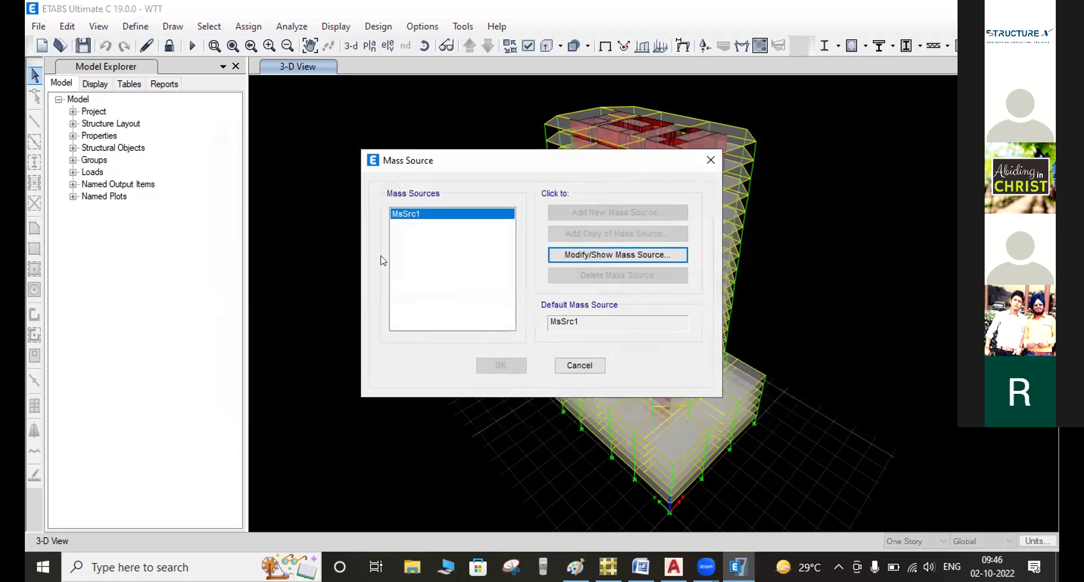
Step: Close the list of mass sources without making changes
left_click(579, 364)
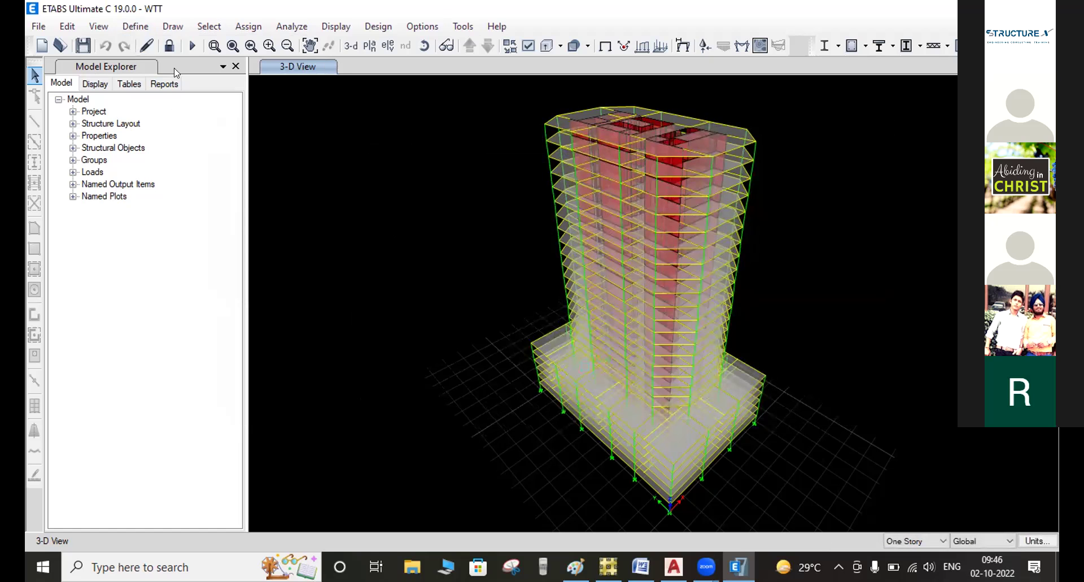
left_click(169, 46)
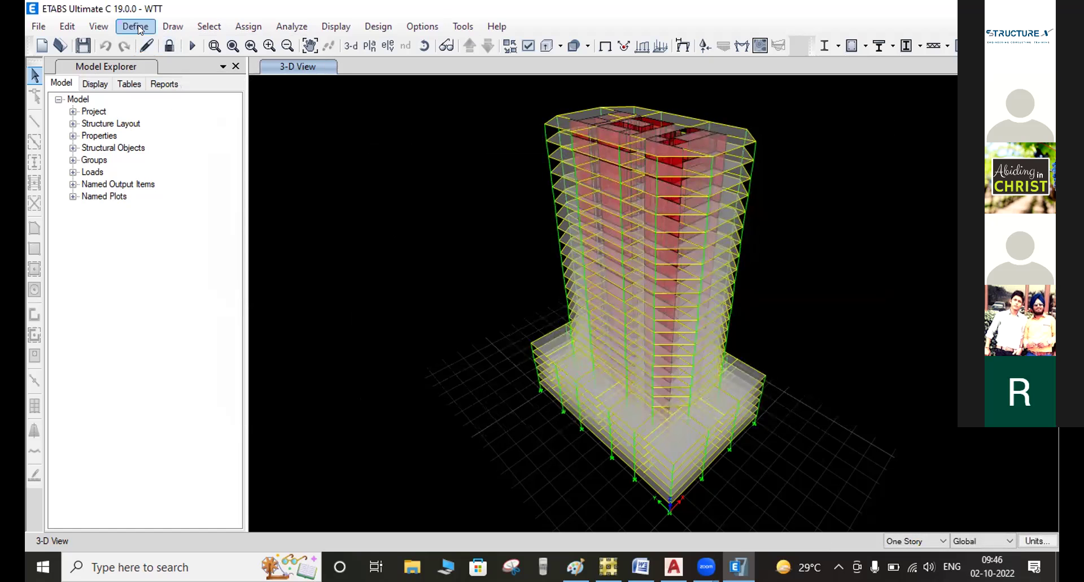
left_click(135, 26)
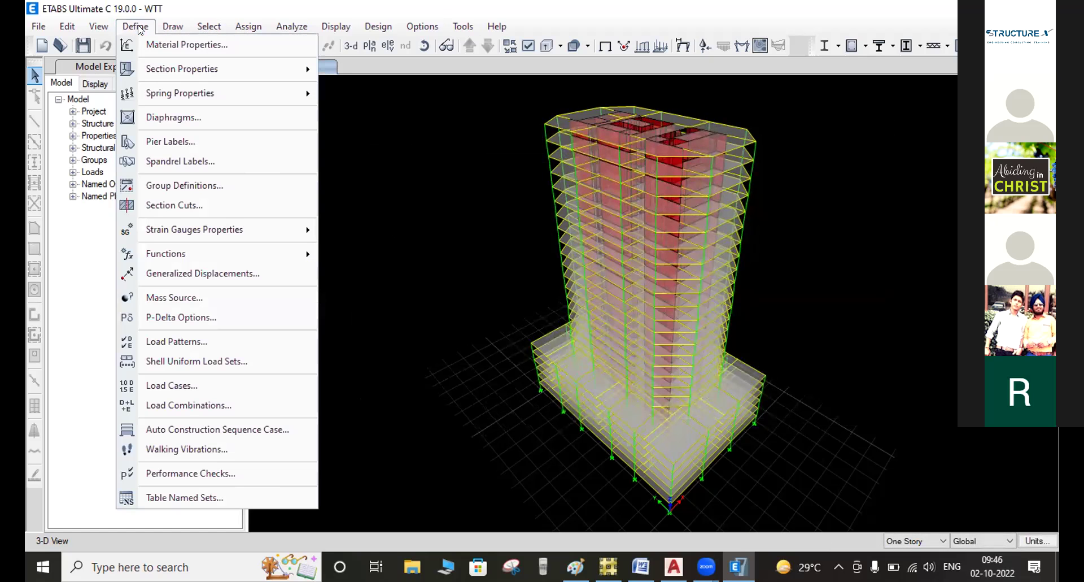
left_click(367, 171)
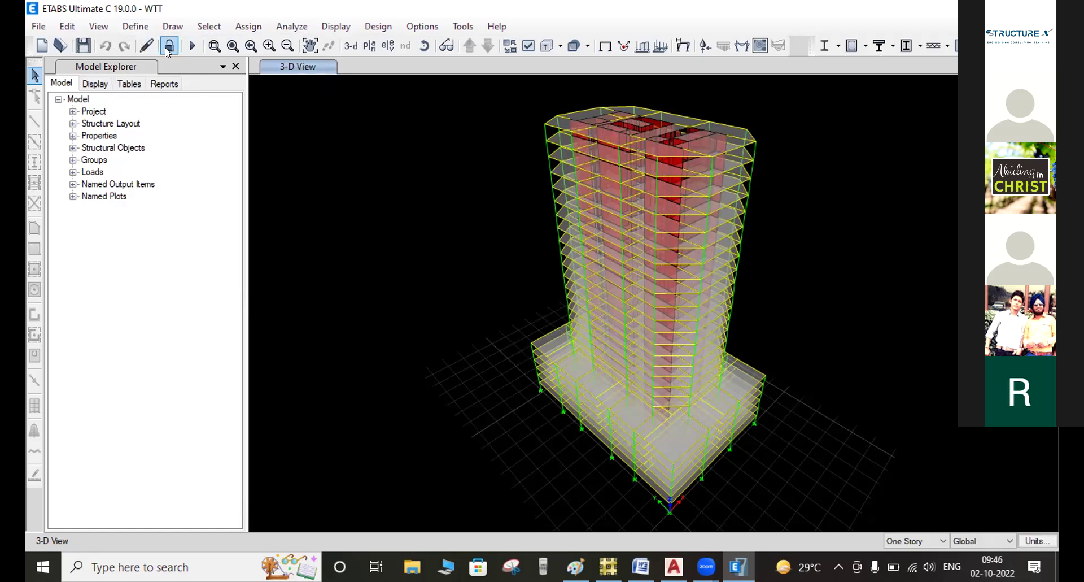
left_click(135, 27)
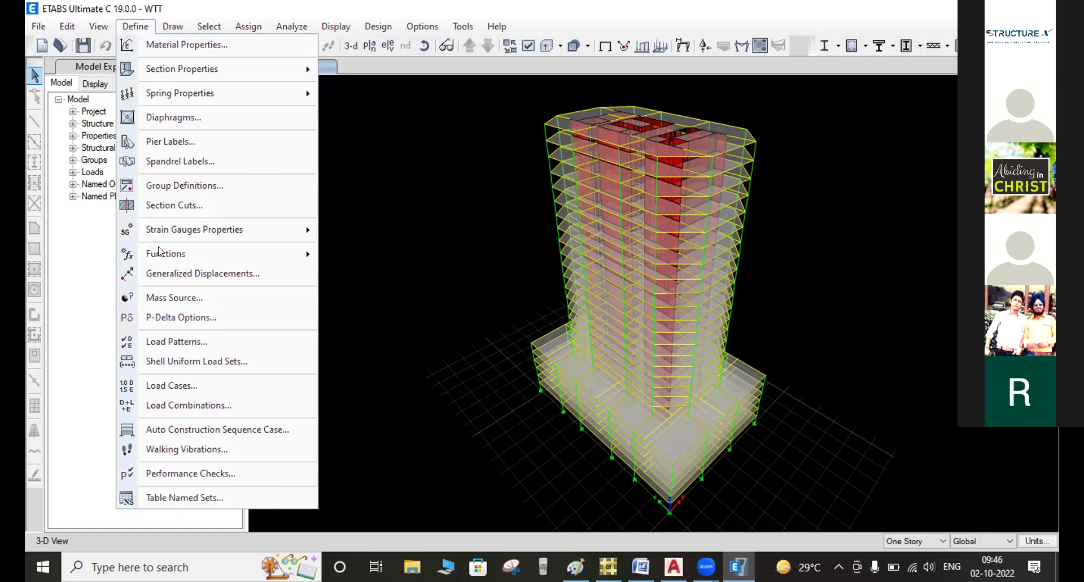
left_click(377, 170)
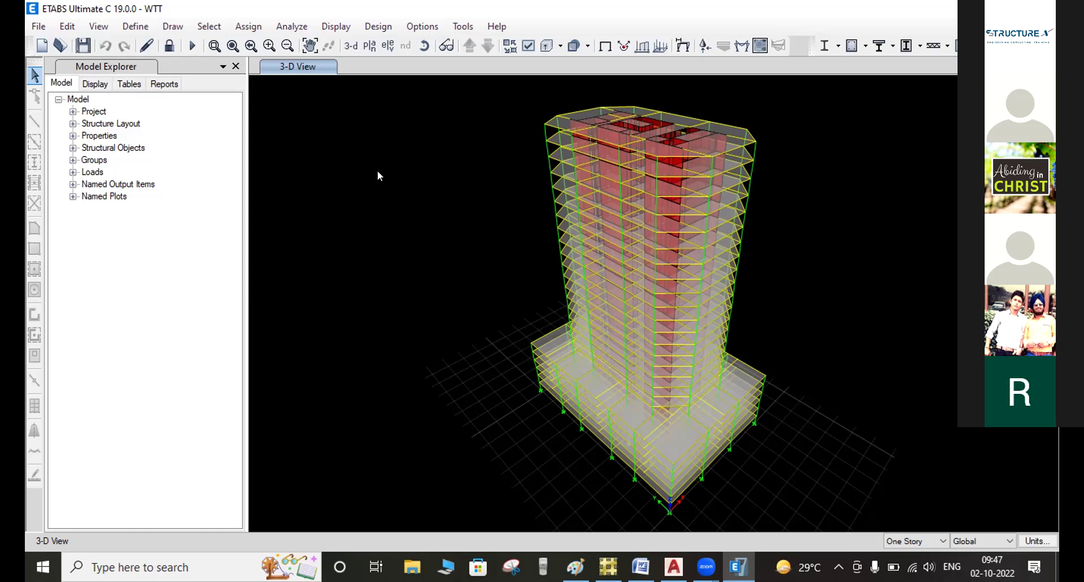
Step: Compare the EQX and EQY seismic entries in the load pattern definitions and leave them unchanged
left_click(136, 26)
left_click(203, 342)
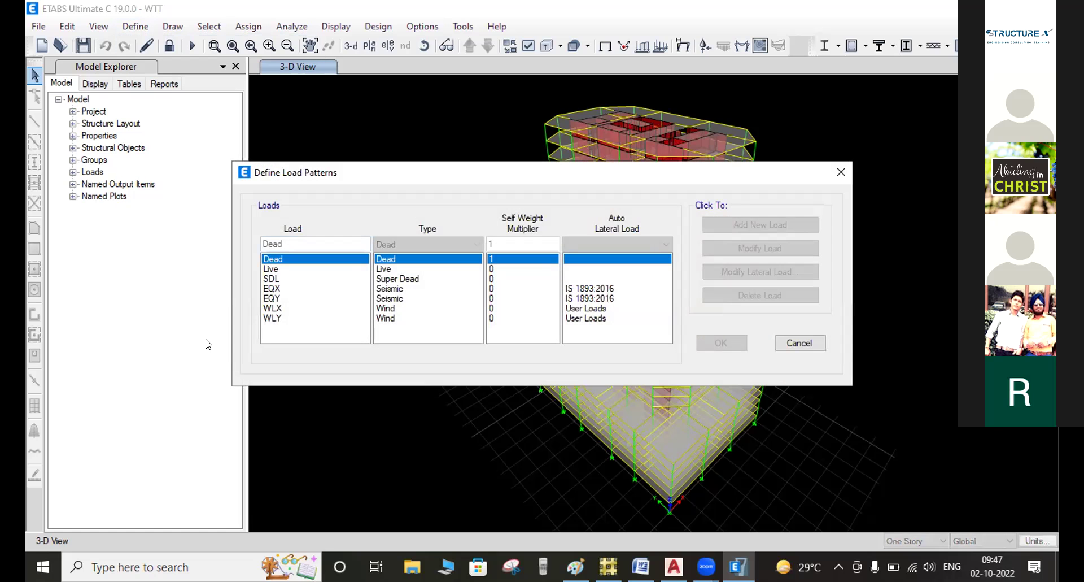
left_click(282, 291)
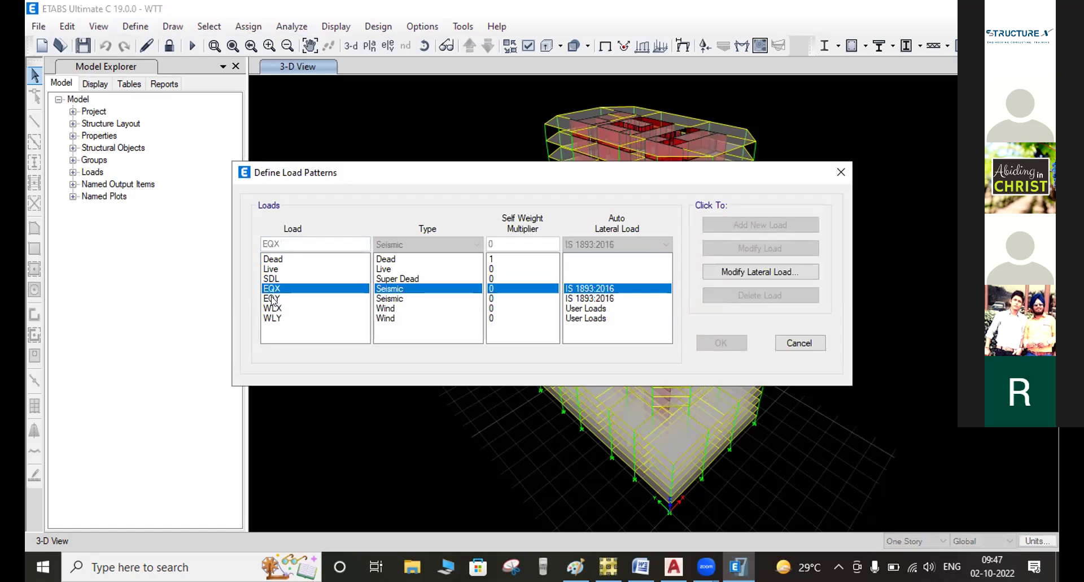
left_click(275, 297)
left_click(274, 289)
left_click(274, 298)
left_click(274, 289)
left_click(274, 297)
left_click(275, 288)
left_click(799, 343)
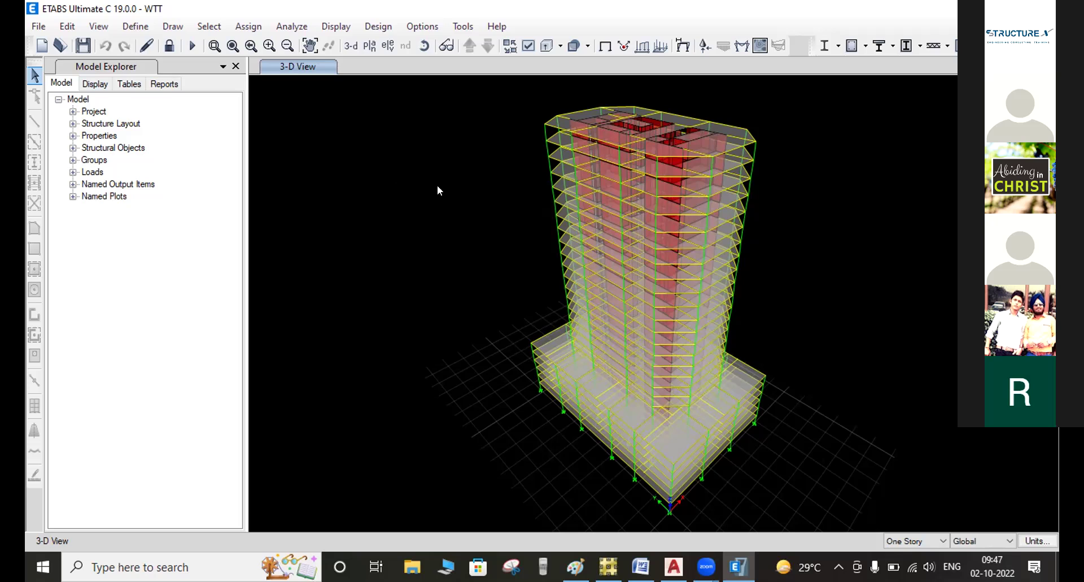
Step: Switch from the 3-D view to the elevation at grid line 5 and advance to elevation 6
left_click(389, 48)
left_click(474, 468)
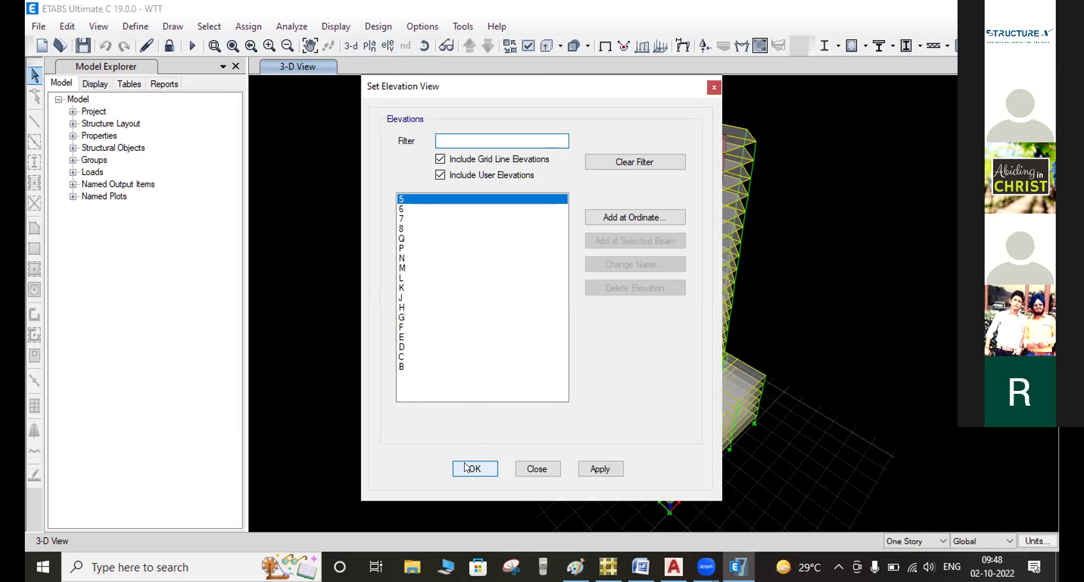
left_click(470, 45)
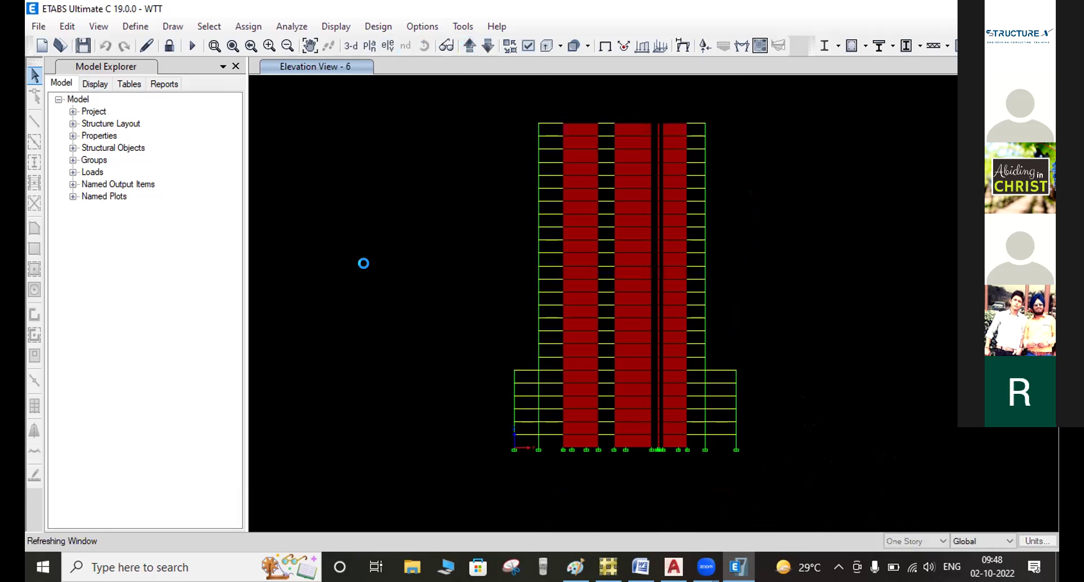
Step: Display the deformed shape of elevation 6 for the Dead load case with automatic scaling
left_click(683, 45)
left_click_drag(505, 8, 188, 28)
left_click(95, 80)
left_click(135, 99)
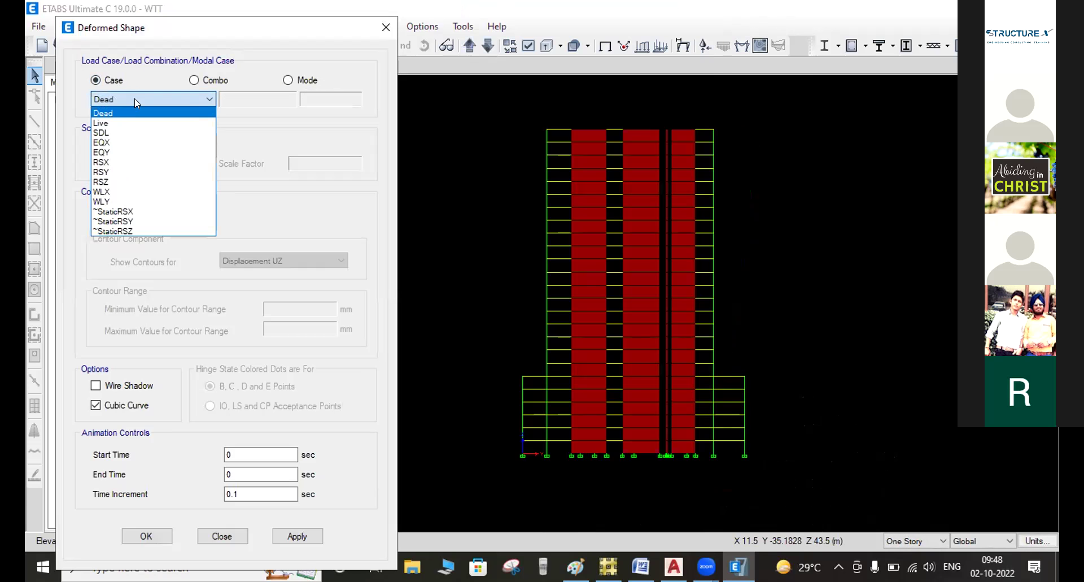
left_click(135, 99)
left_click_drag(217, 31, 192, 15)
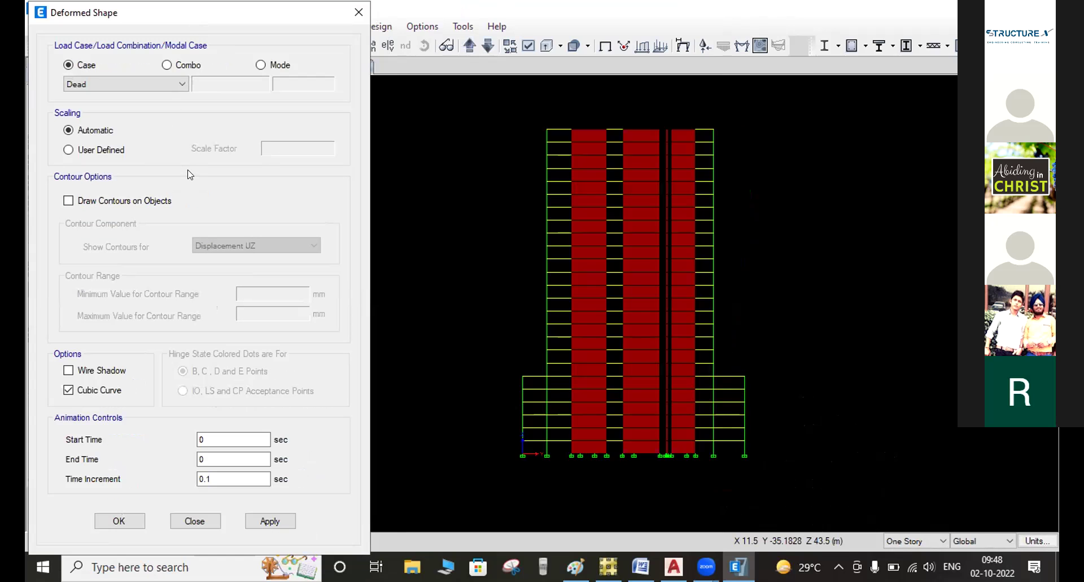
left_click(274, 521)
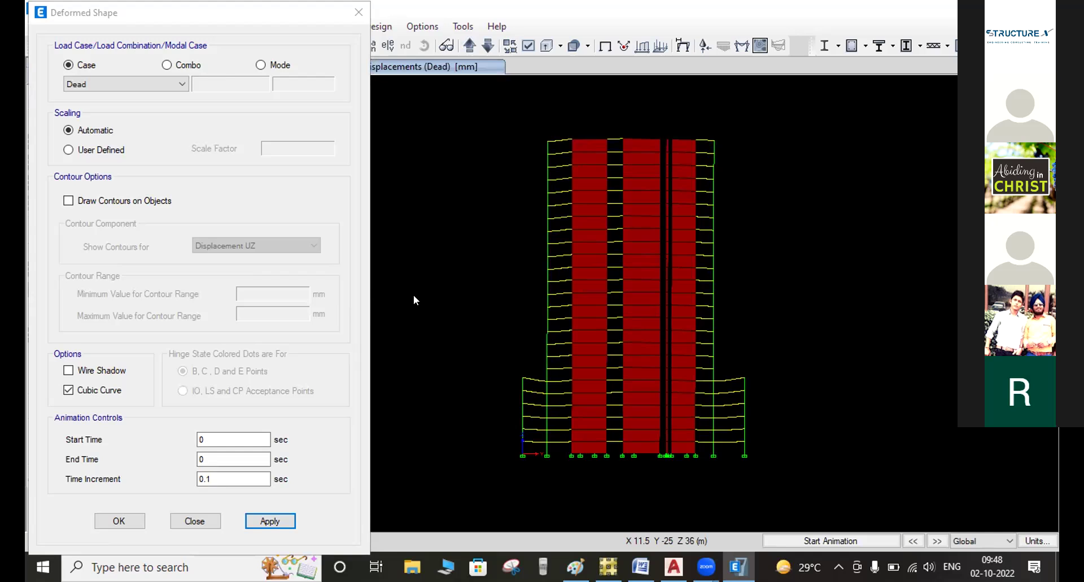
Step: Examine the Dead load displacements of the whole tower in the default 3-D view
left_click_drag(231, 9, 117, 111)
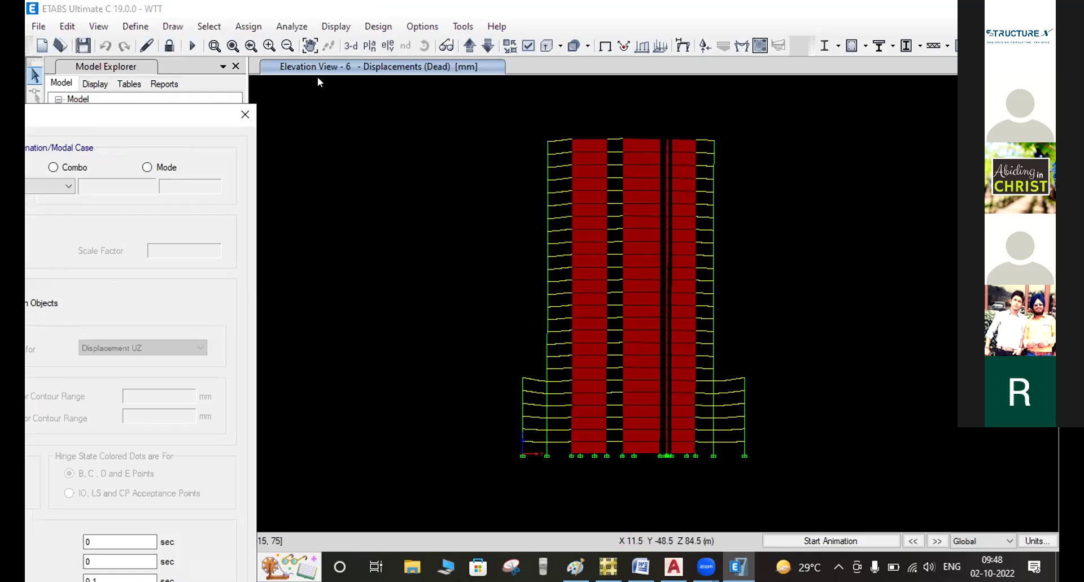
left_click(348, 48)
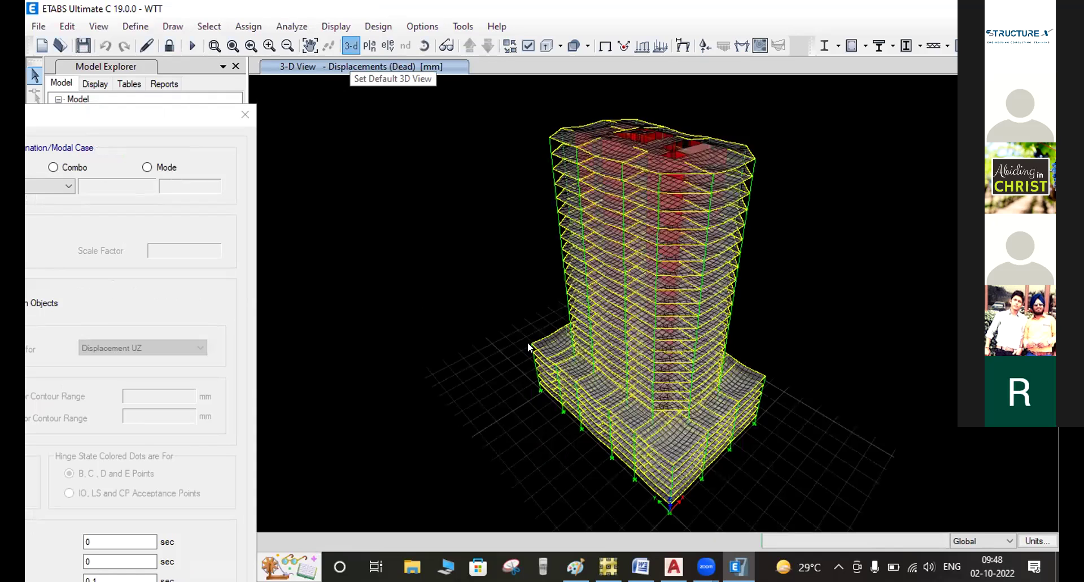
mouse_move(529, 345)
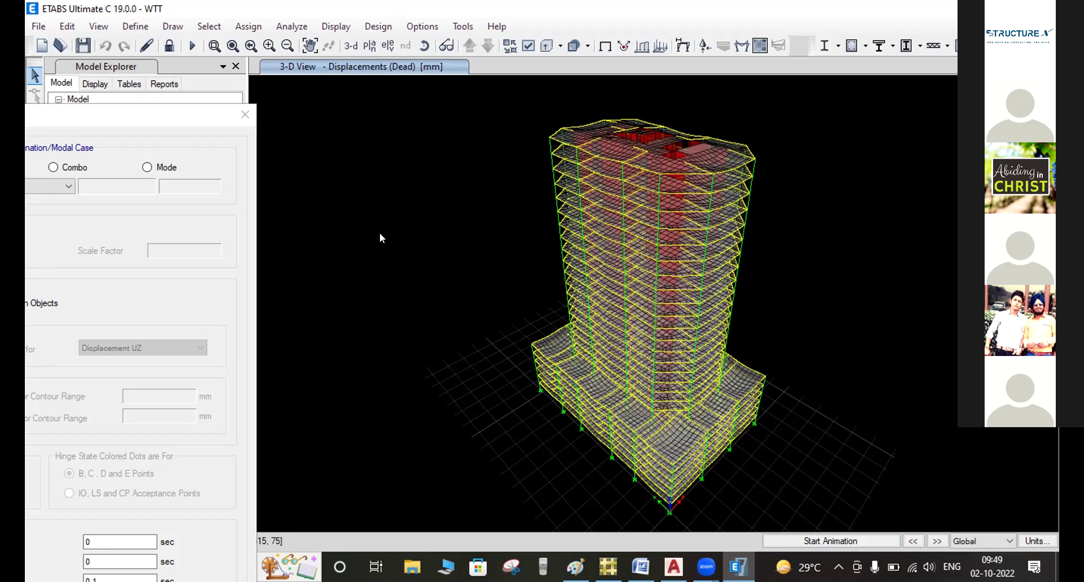
Step: Close the deformed shape settings and restore the undeformed shape of the model
left_click(245, 114)
left_click(336, 26)
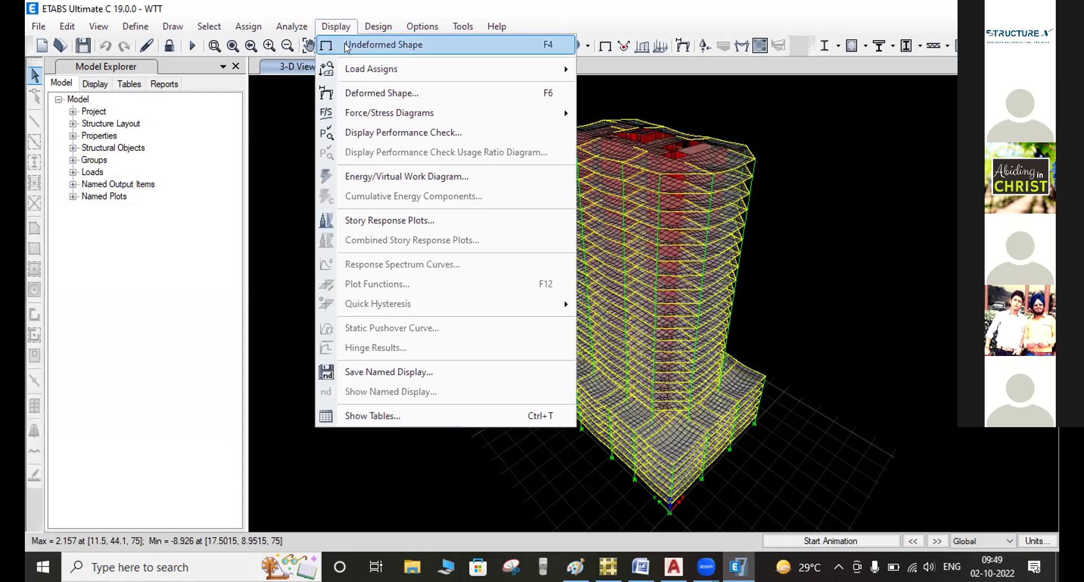
left_click(346, 45)
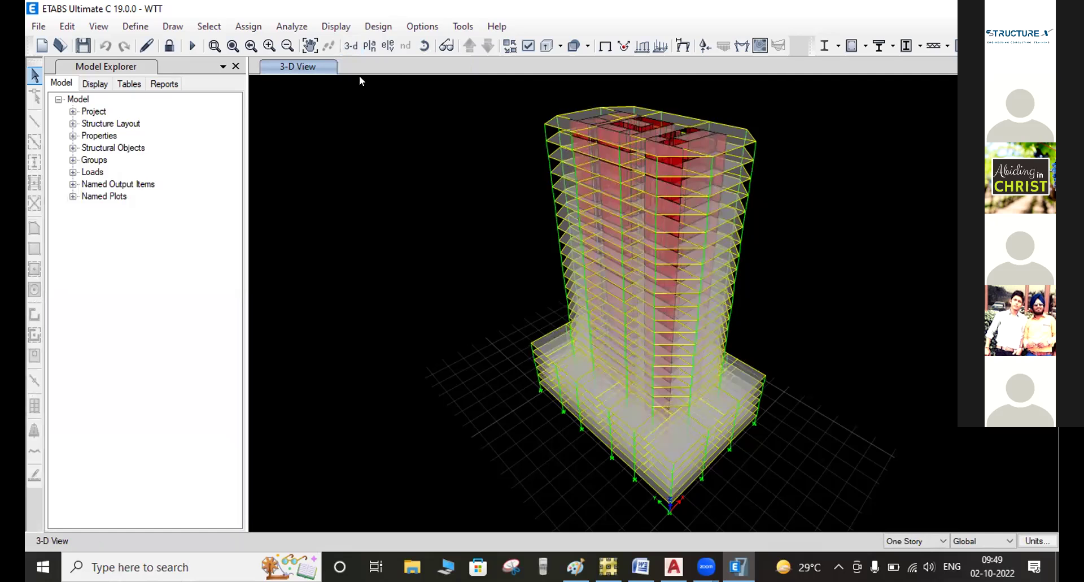
Step: Show the story response plot and widen its pane until the maximum story displacement graph is readable
left_click(336, 26)
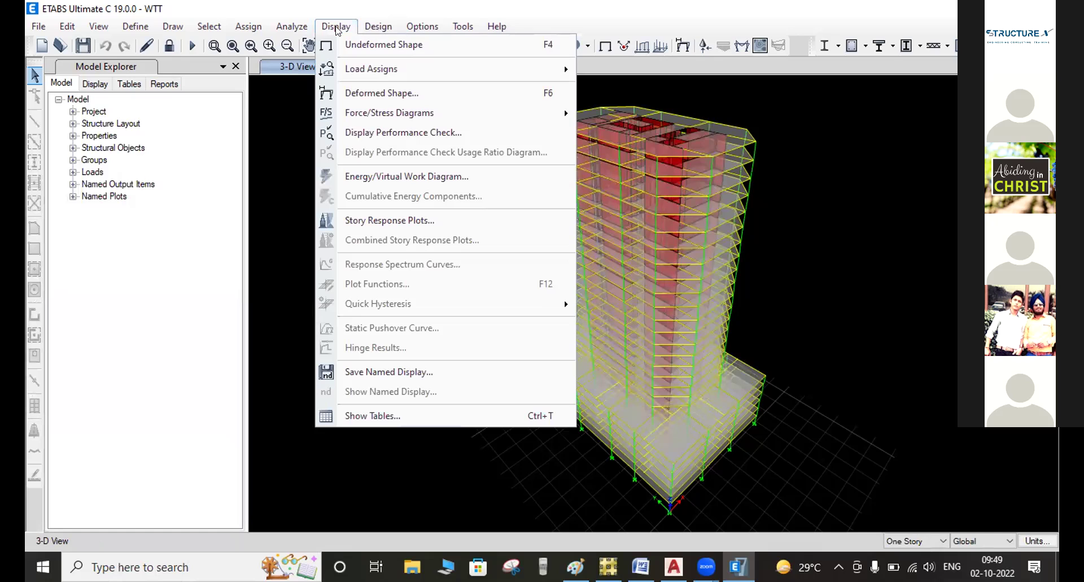
left_click(293, 133)
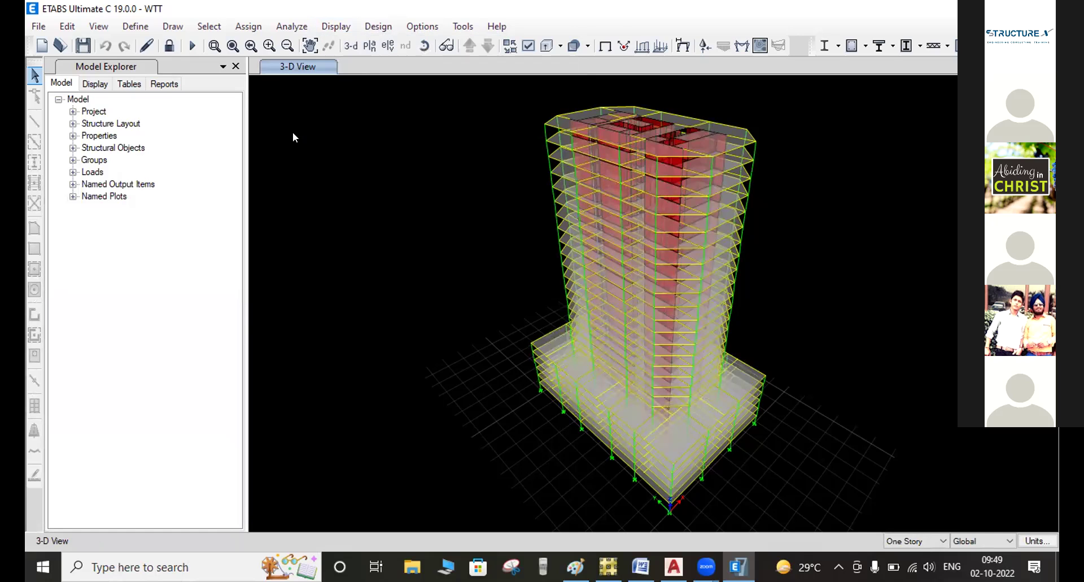
left_click(336, 27)
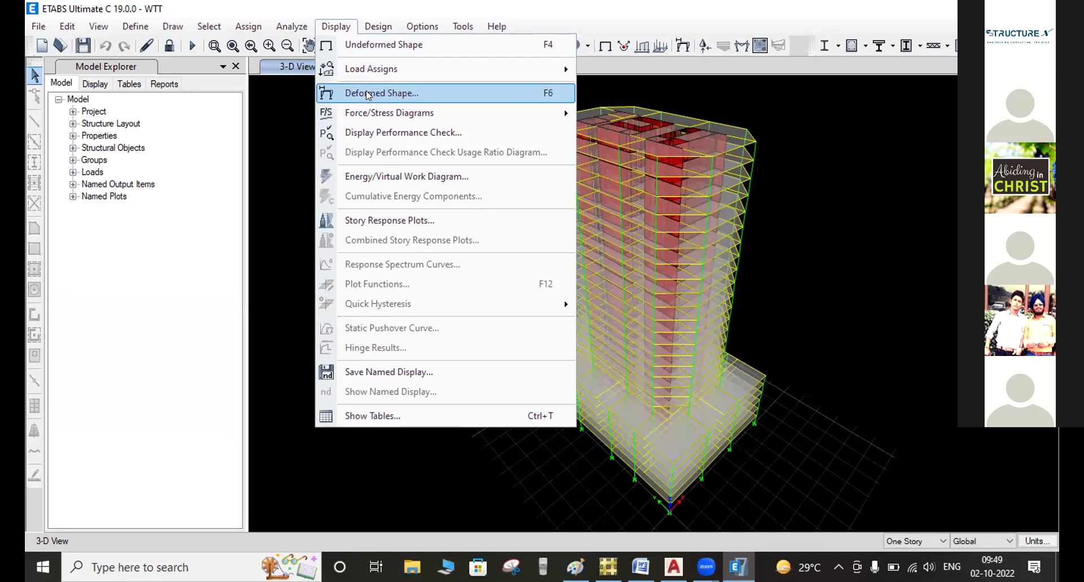
left_click(374, 219)
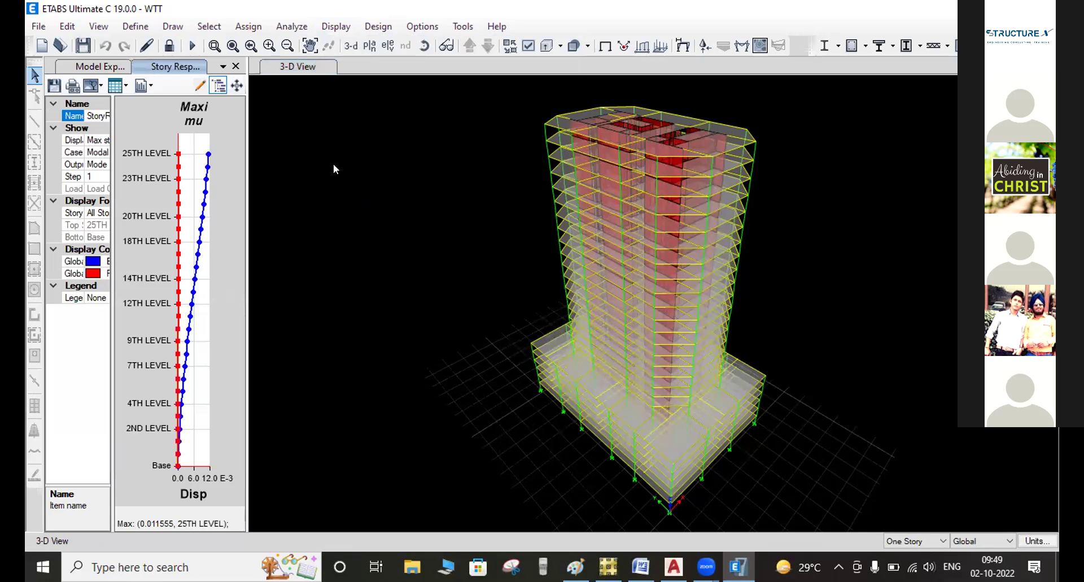
left_click_drag(243, 118, 597, 117)
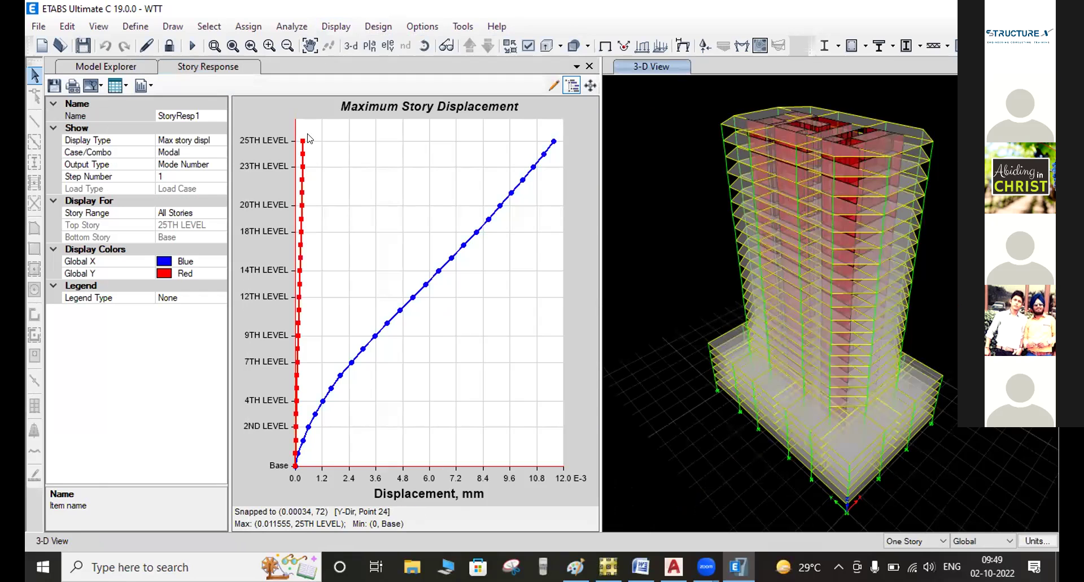
Step: Set the load case of the maximum story displacement plot to Dead
left_click(202, 152)
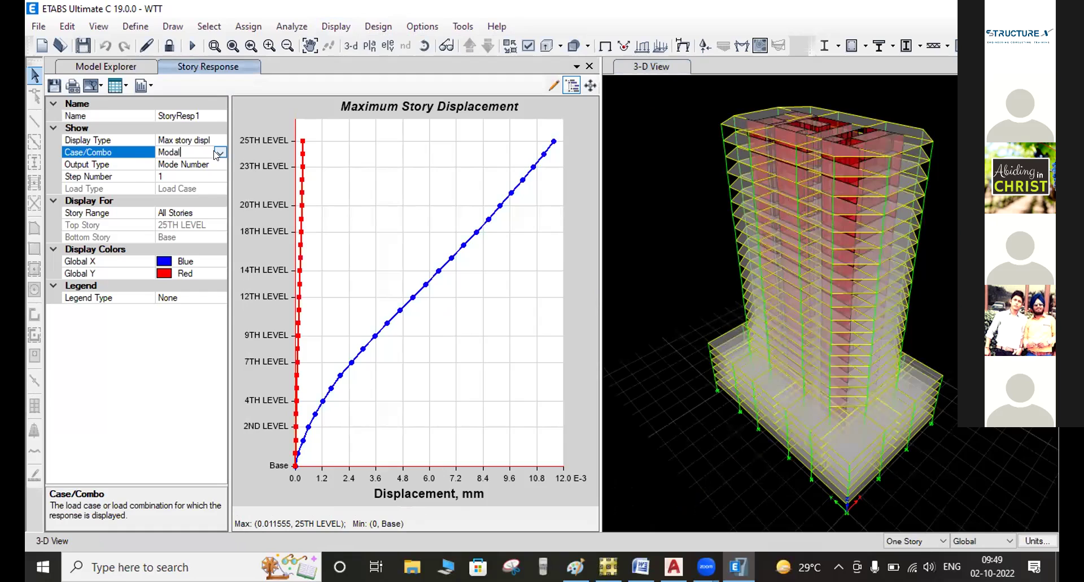
left_click(220, 153)
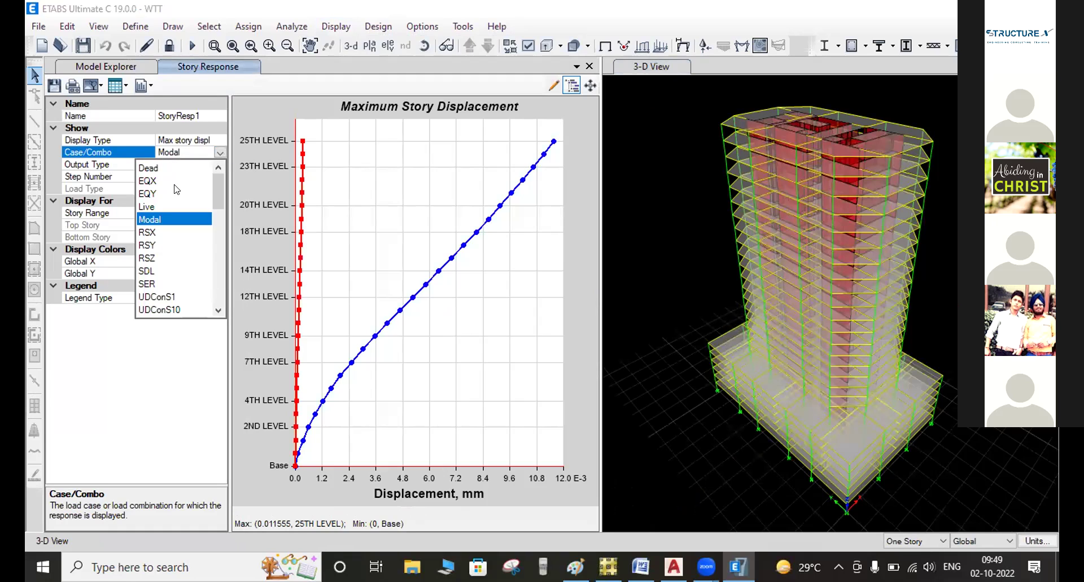
left_click(145, 161)
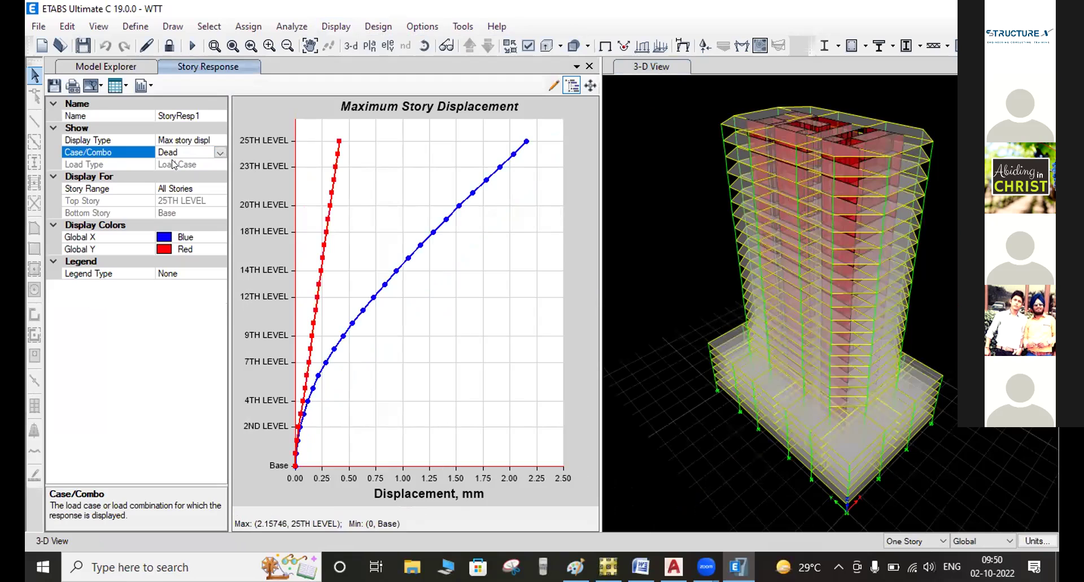
Step: Show the Dead case story displacements as a table and review the X and Y values from the 25th level to the base
left_click(119, 86)
left_click(136, 104)
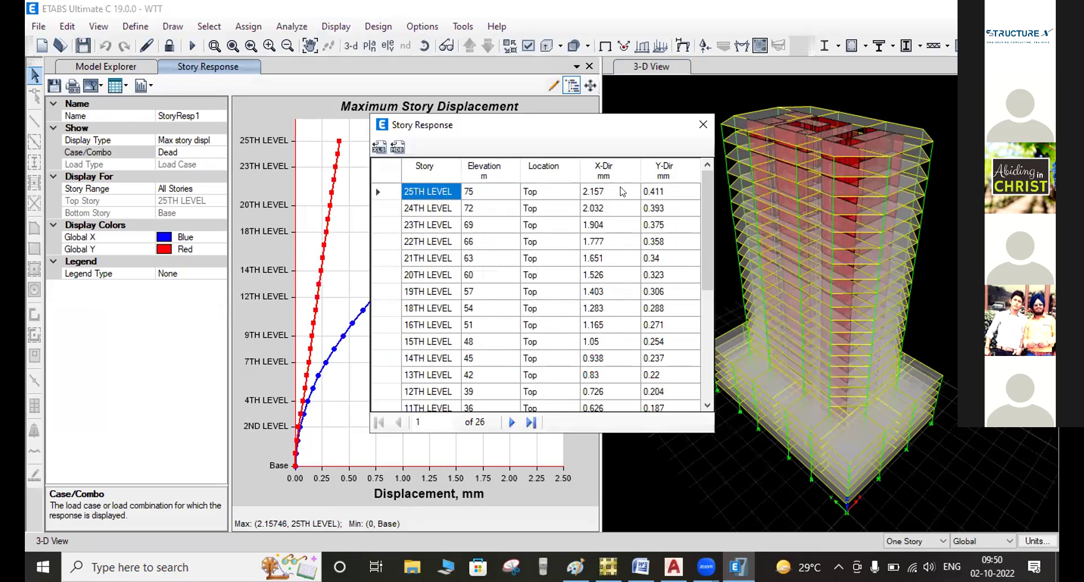
left_click_drag(418, 125, 185, 81)
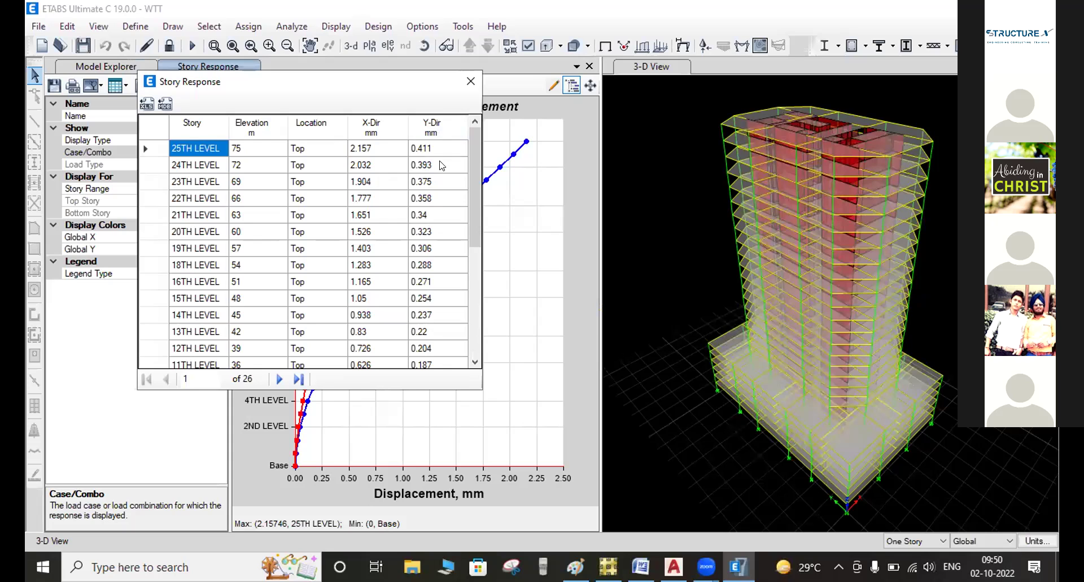
scroll(314, 240, "down", 5)
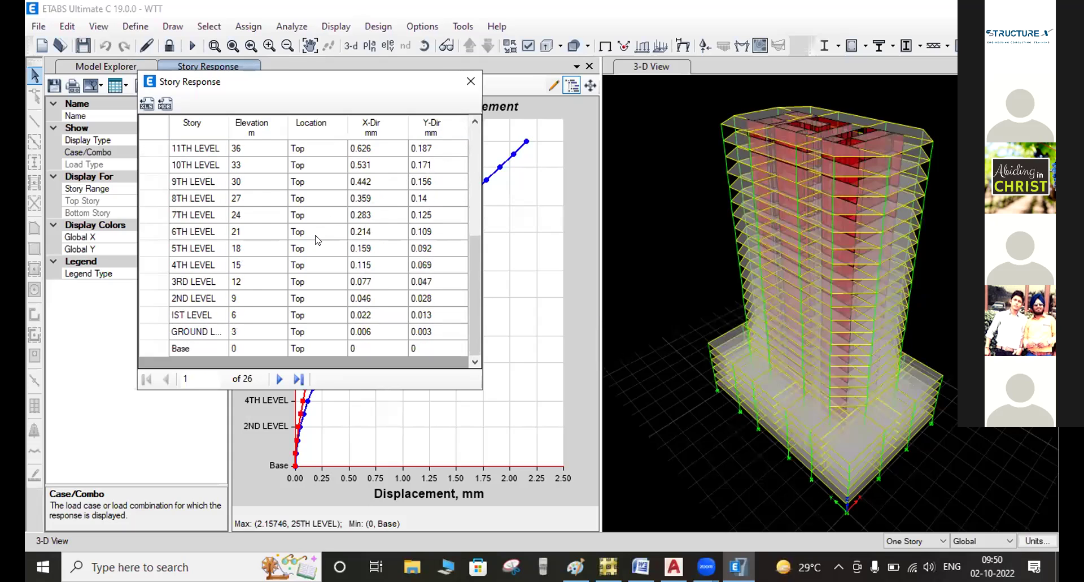
scroll(294, 259, "up", 5)
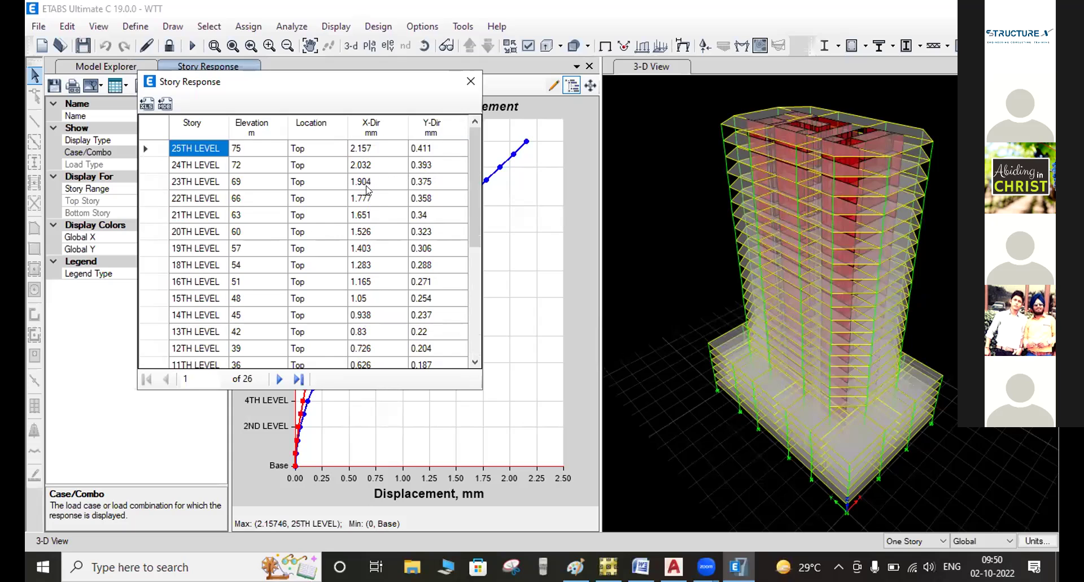
scroll(366, 259, "down", 5)
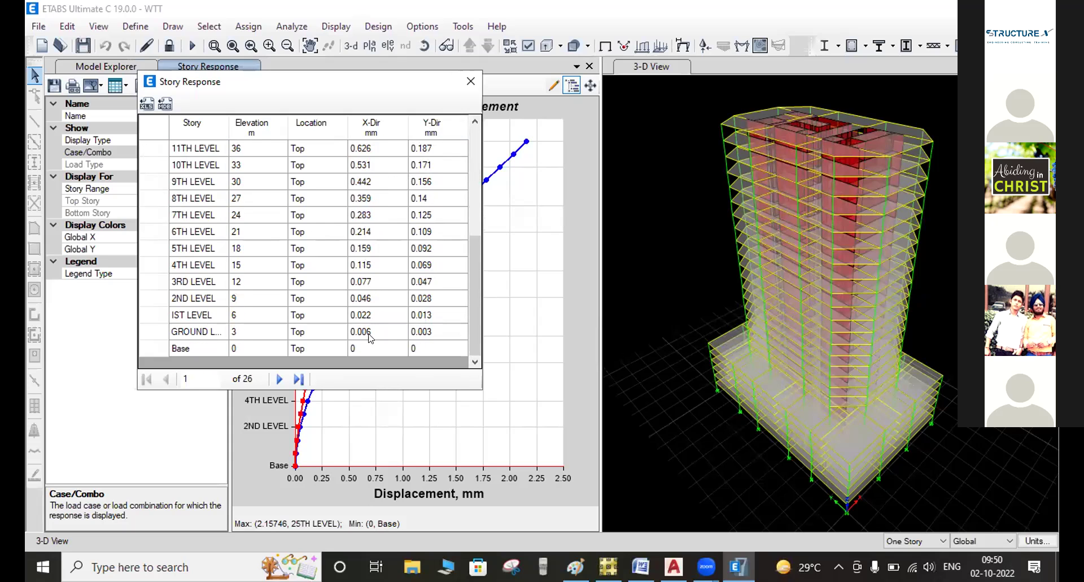
scroll(368, 337, "up", 5)
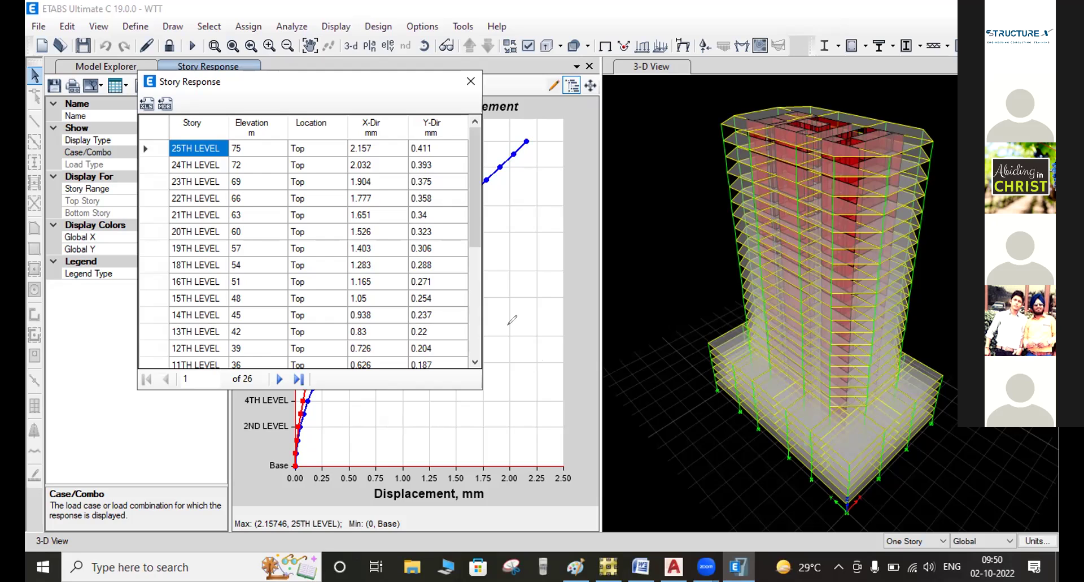
left_click(514, 305)
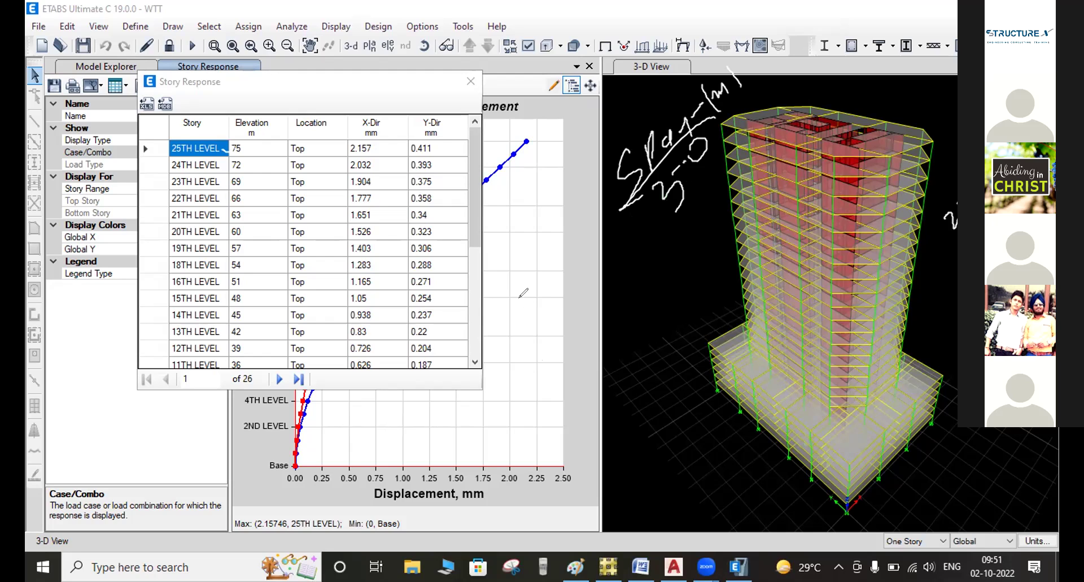
mouse_move(119, 265)
left_mouse_down()
mouse_move(115, 402)
mouse_move(297, 412)
mouse_move(374, 412)
mouse_move(138, 274)
mouse_move(399, 274)
mouse_move(398, 390)
mouse_move(349, 405)
left_mouse_up()
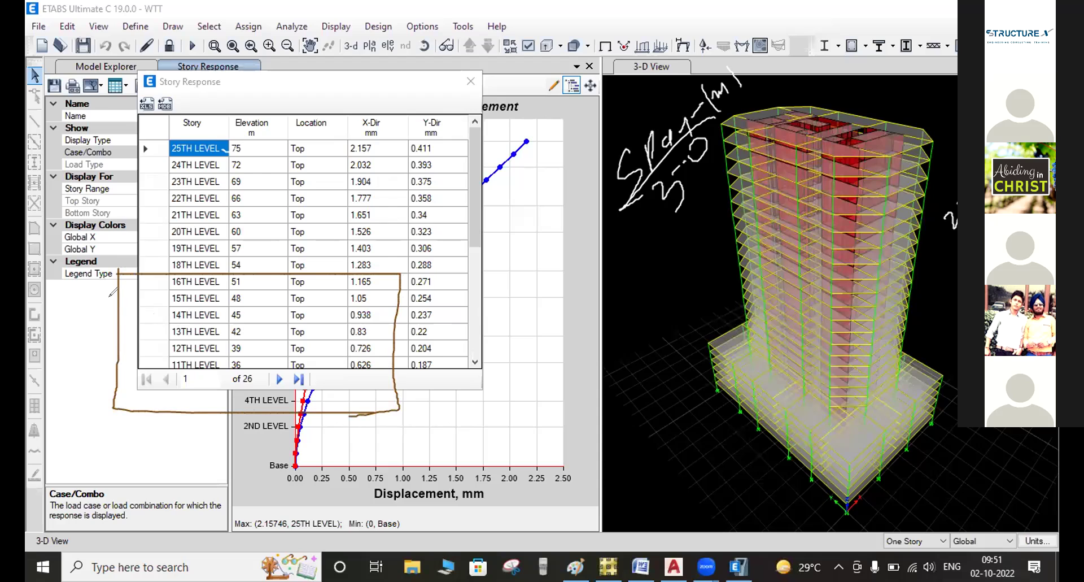
left_click_drag(103, 284, 109, 400)
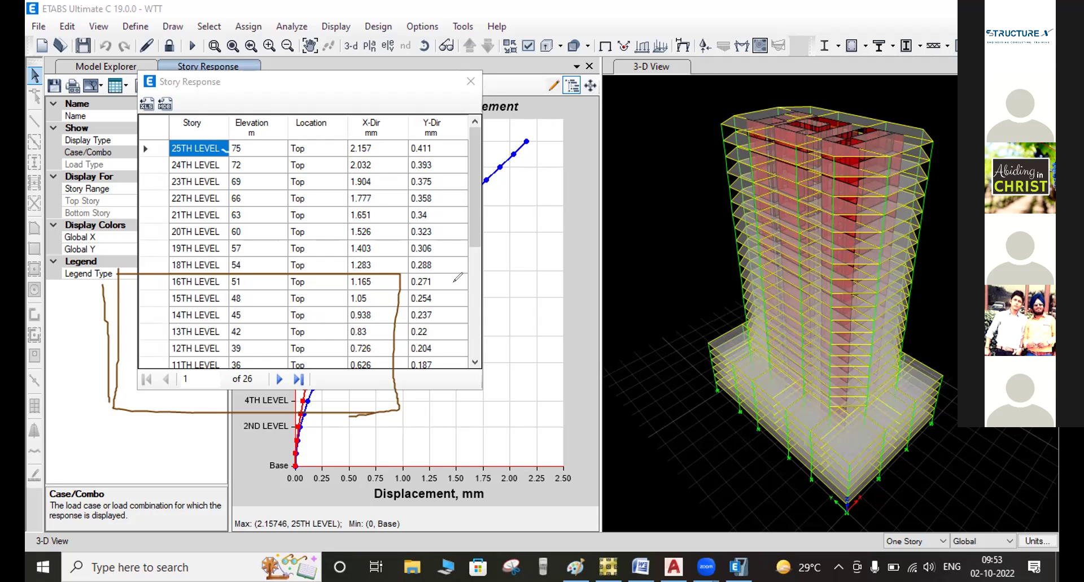
left_click(674, 69)
mouse_move(502, 180)
left_mouse_down()
mouse_move(340, 269)
mouse_move(288, 403)
left_mouse_up()
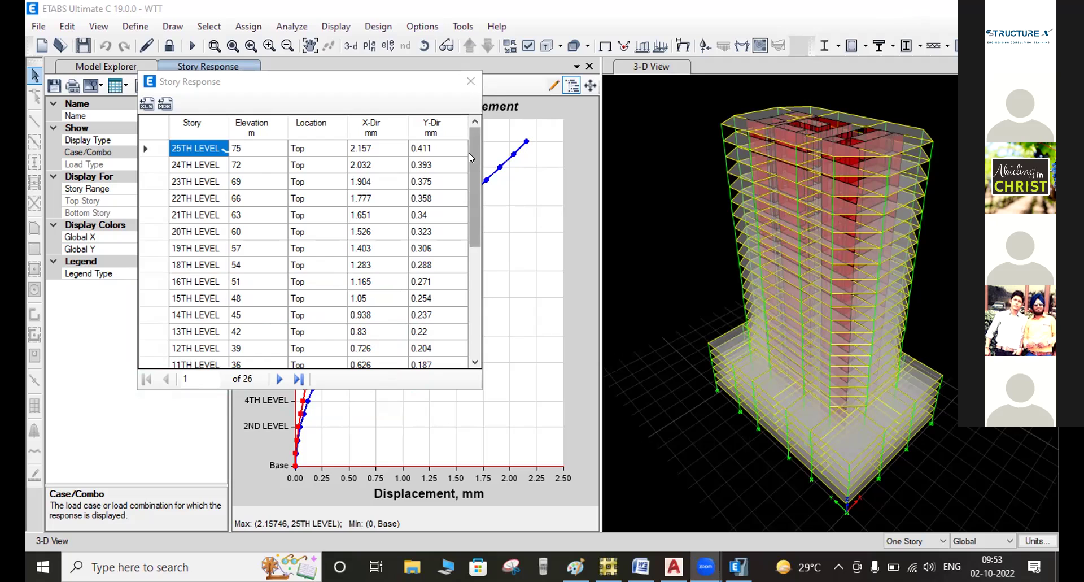
Step: Close the story displacement table and set the load case of the maximum story displacement plot to EQX
left_click(471, 81)
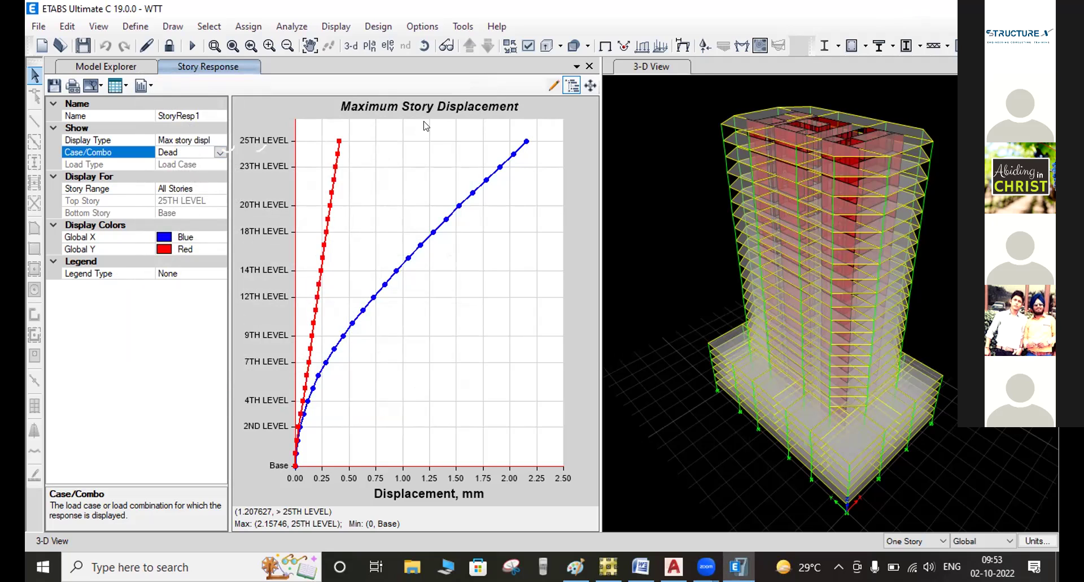
left_click(219, 153)
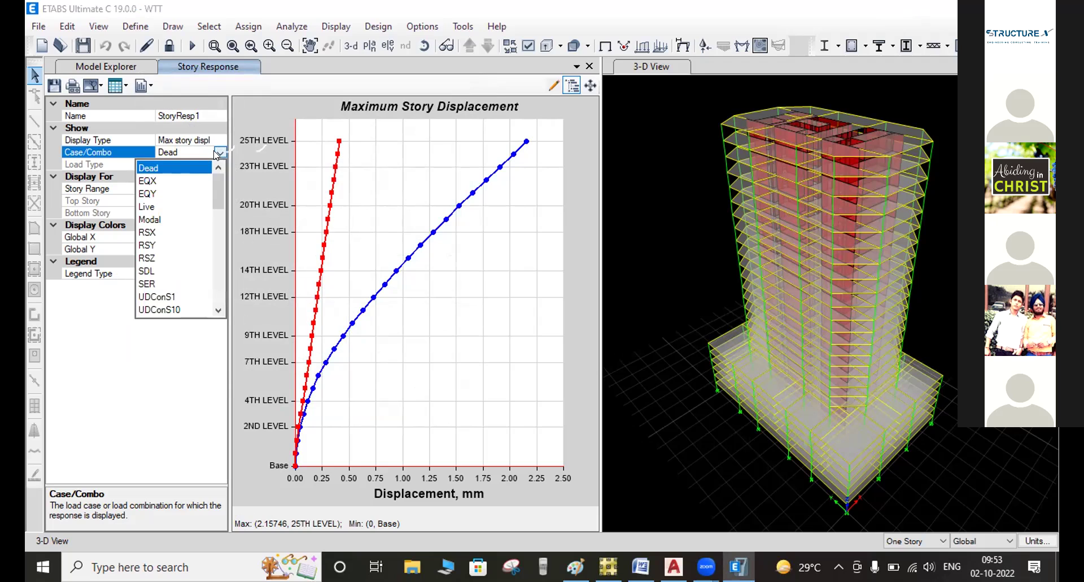
left_click(151, 182)
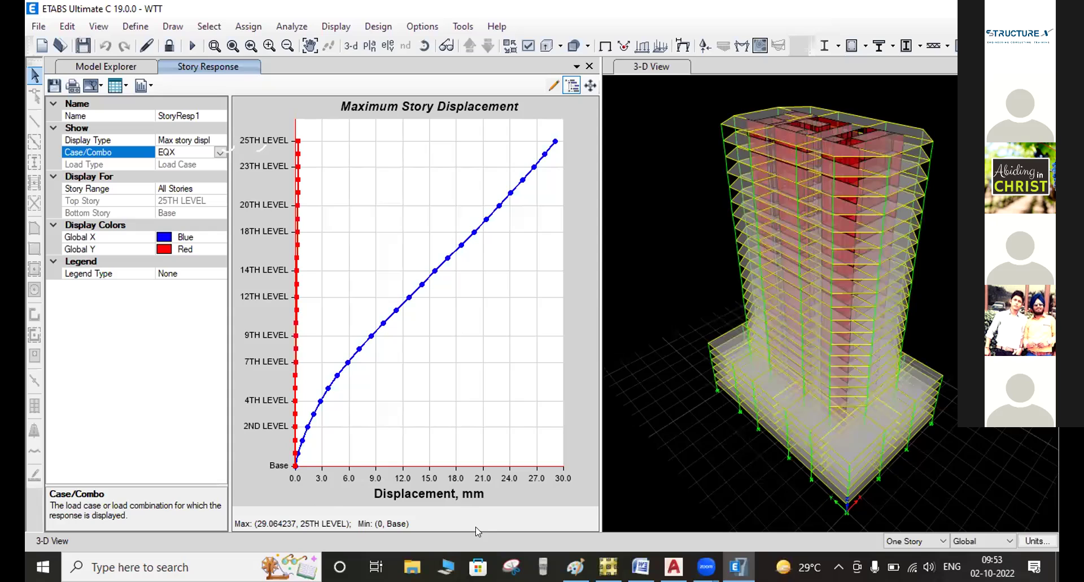
Step: Write the displacement limit H/250 as a screen annotation beside the plot, and erase the annotations
left_click_drag(86, 337, 108, 384)
left_click_drag(119, 319, 122, 411)
mouse_move(143, 373)
left_mouse_down()
mouse_move(175, 391)
mouse_move(197, 373)
mouse_move(182, 386)
left_mouse_up()
left_click_drag(181, 358, 216, 353)
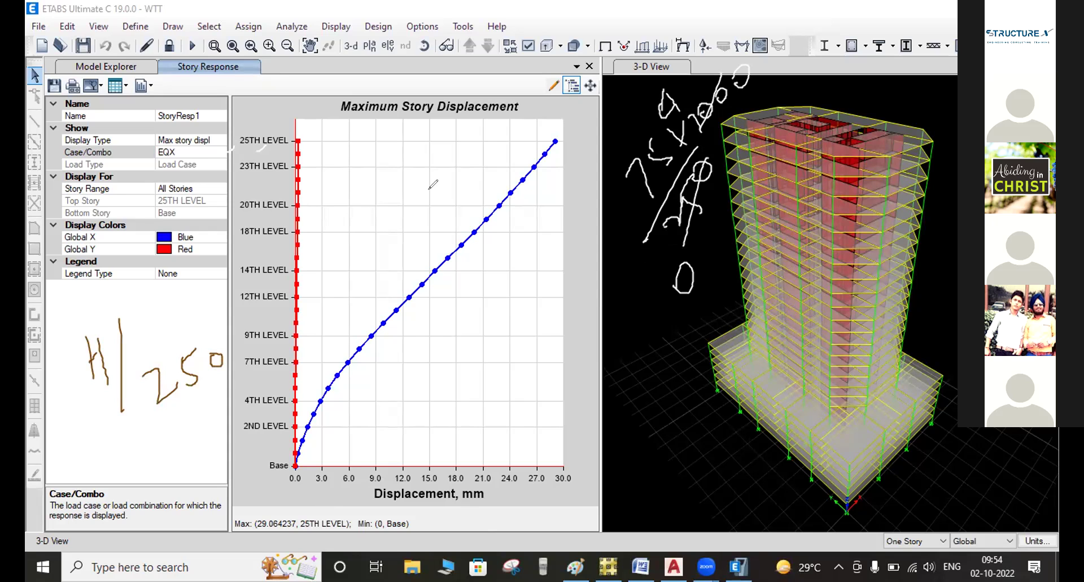
left_click(579, 89)
mouse_move(218, 360)
left_mouse_down()
mouse_move(100, 337)
mouse_move(97, 353)
left_mouse_up()
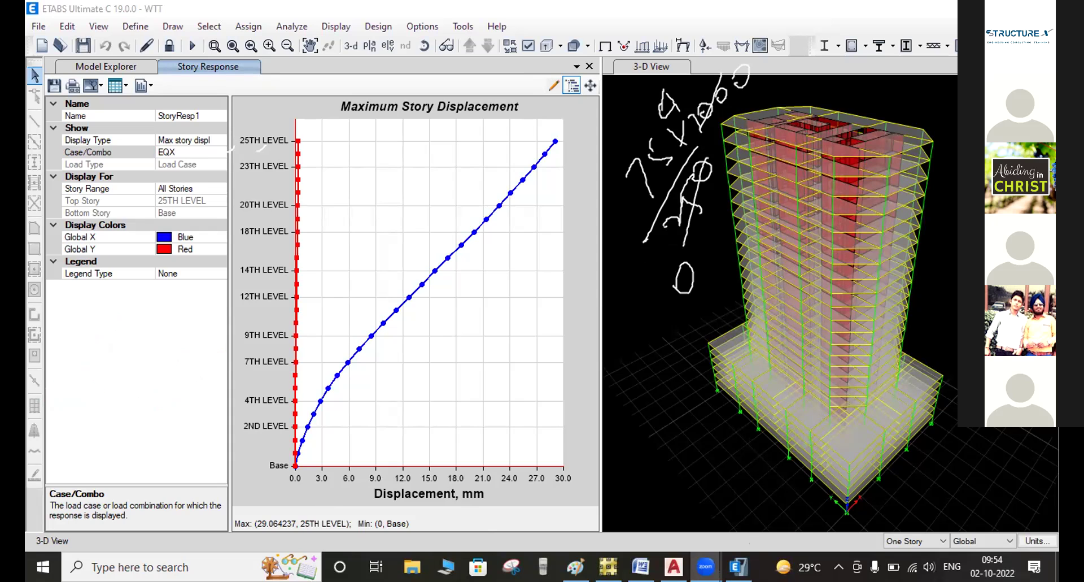
left_click(368, 361)
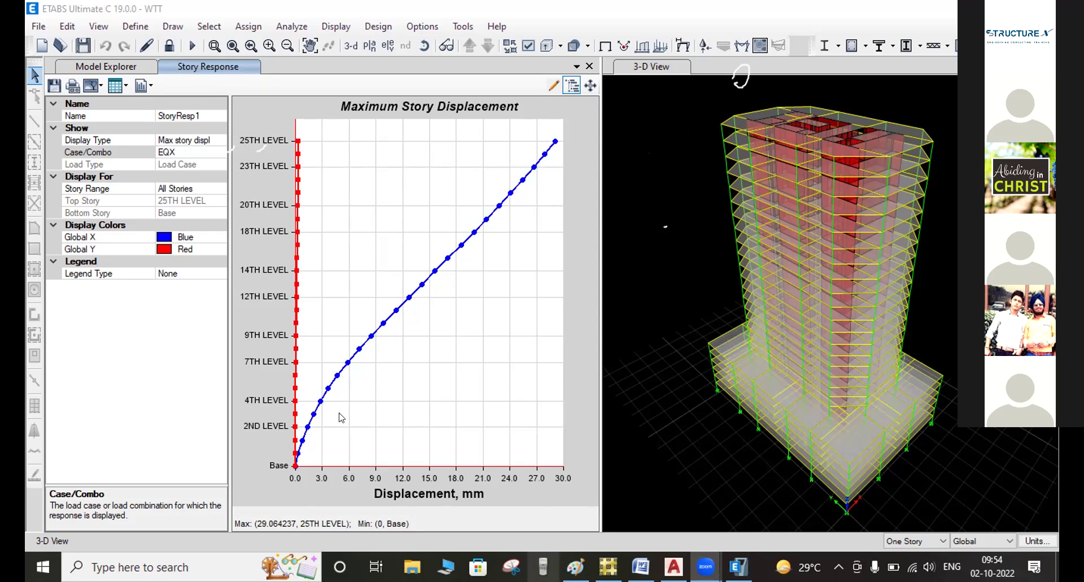
Step: Set the load case of the maximum story displacement plot to EQY
left_click(201, 152)
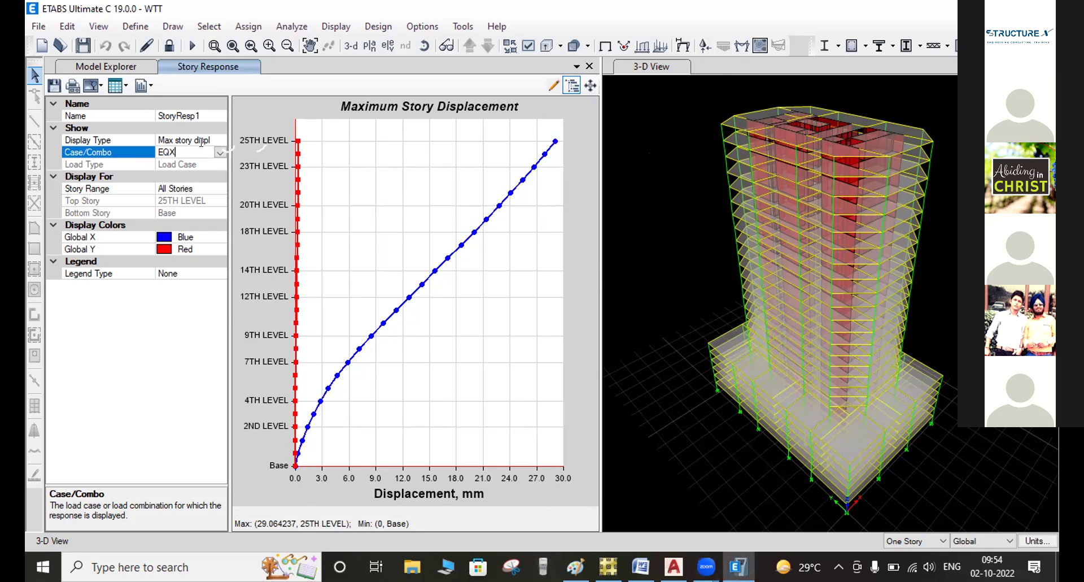
left_click(220, 152)
left_click(164, 181)
Step: Switch to the calculator, compute the displacement limit as 75×1000 divided by 250, and return to ETABS
left_click(543, 566)
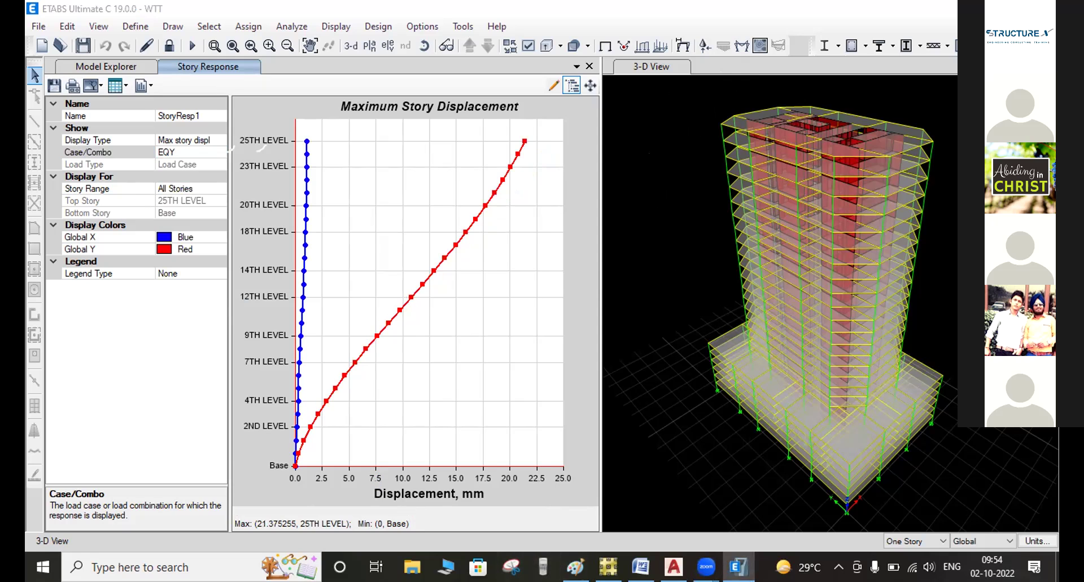
left_click(63, 191)
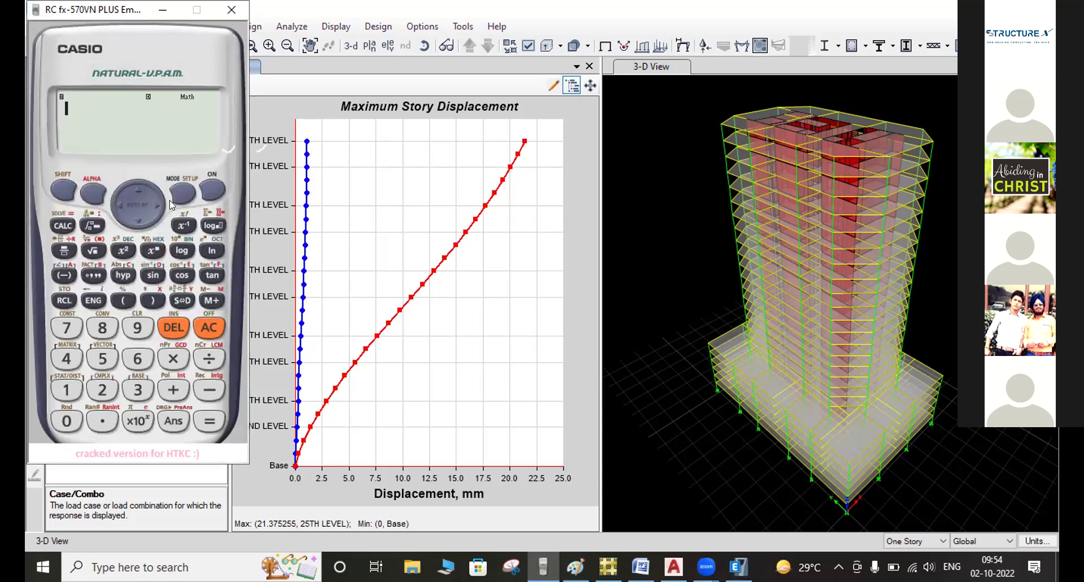
left_click(183, 192)
left_click(64, 394)
left_click(91, 394)
left_click(77, 248)
left_click(73, 330)
left_click(103, 359)
left_click(172, 359)
left_click(68, 390)
left_click(67, 422)
left_click(67, 422)
left_click(67, 423)
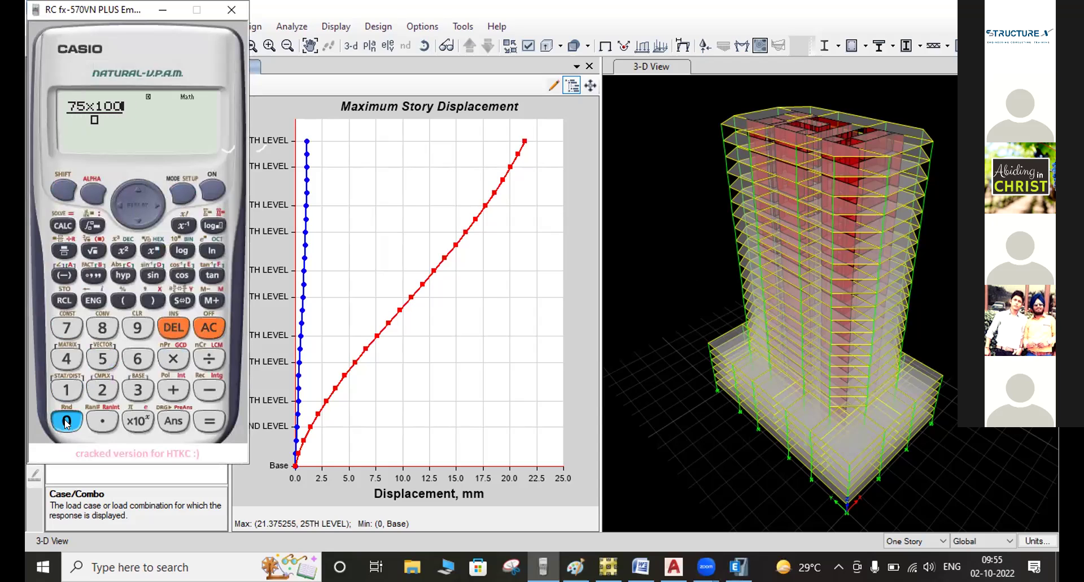
left_click(110, 395)
left_click(103, 361)
left_click(66, 422)
left_click(205, 421)
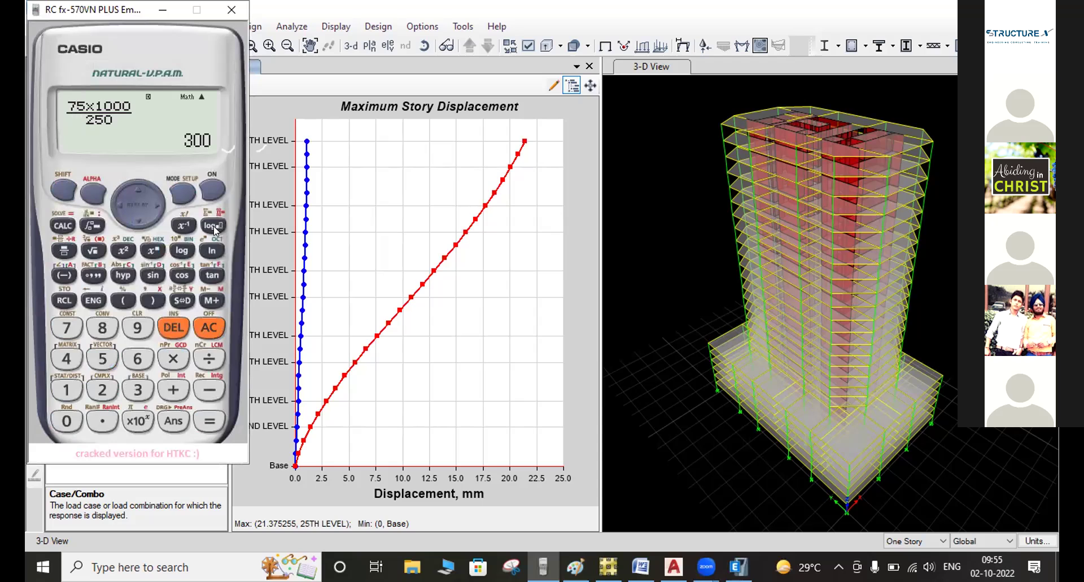
left_click(159, 10)
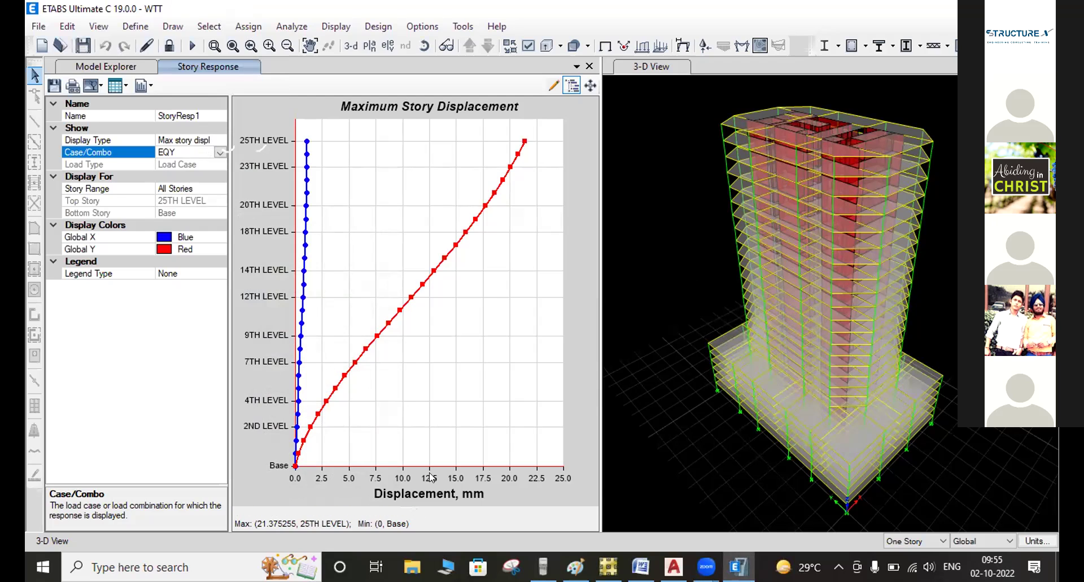
Step: Close the story response plot and narrow the Model Explorer pane to enlarge the 3-D view
left_click(511, 566)
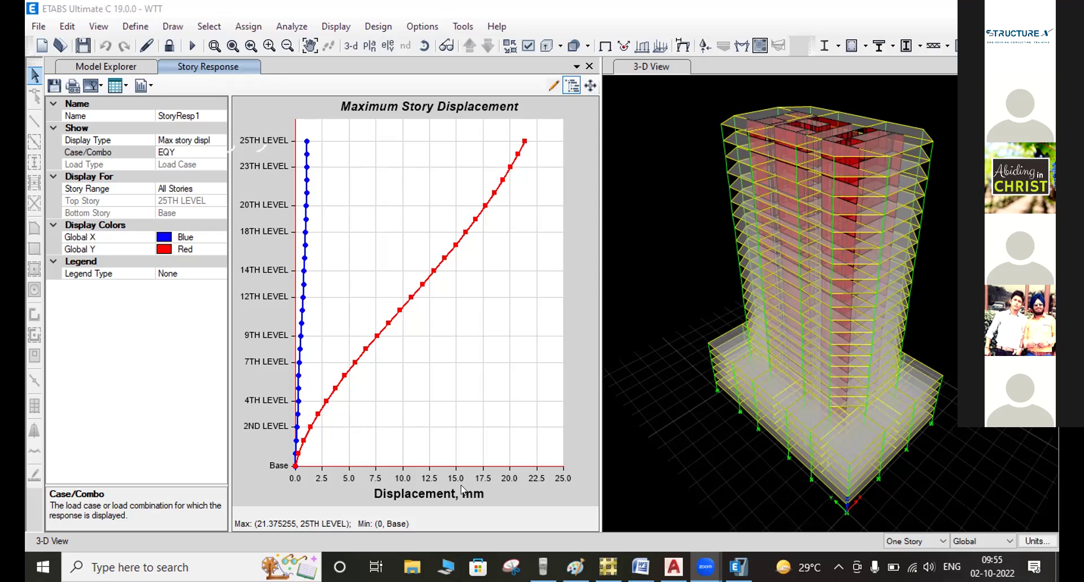
left_click(589, 67)
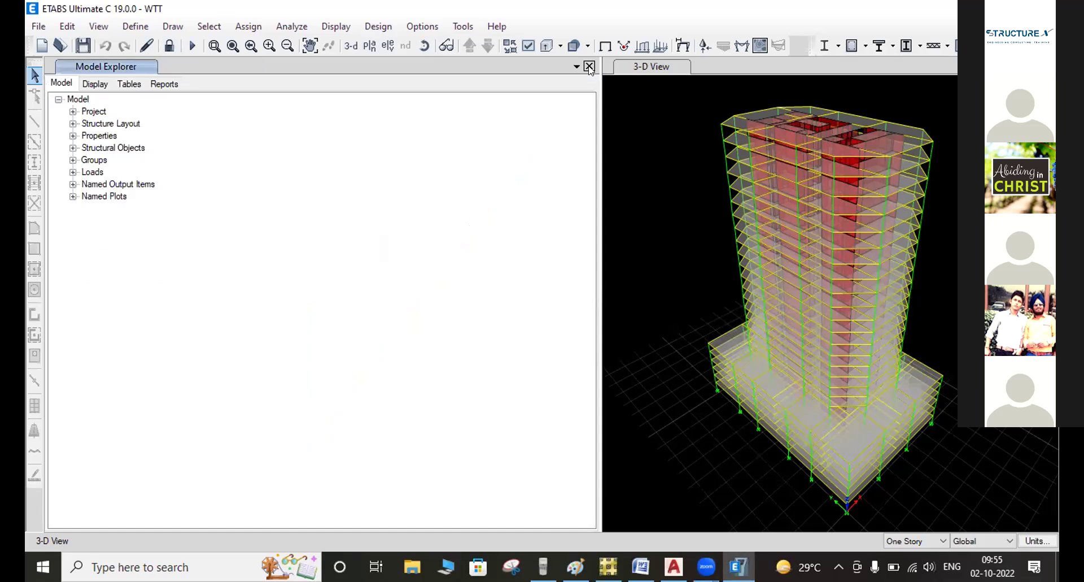
left_click_drag(595, 105, 253, 153)
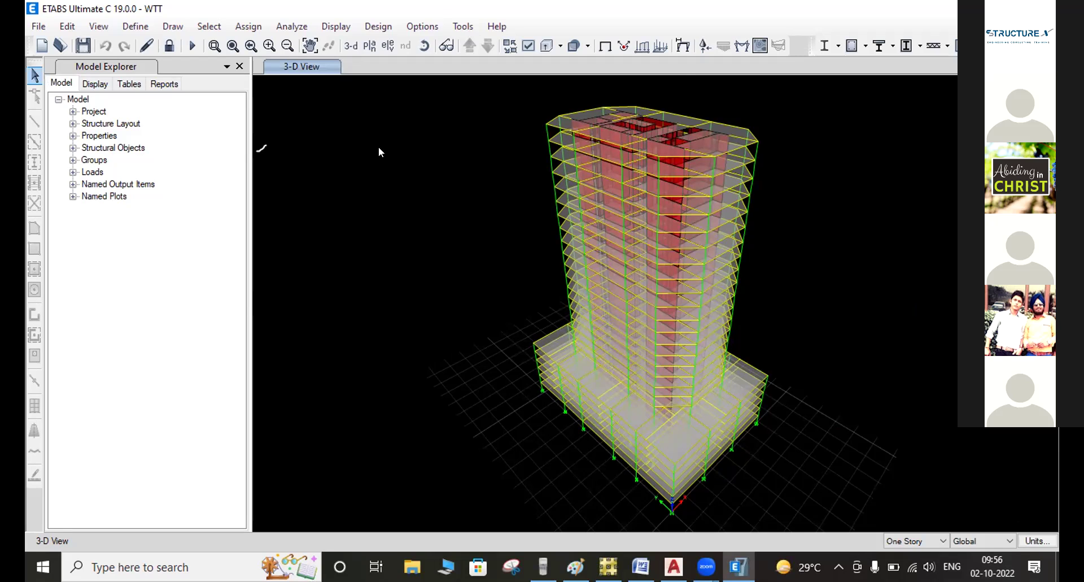
Step: Review the seismic parameters and curve of the RSM FUN response spectrum function, and close the function definitions
left_click(130, 26)
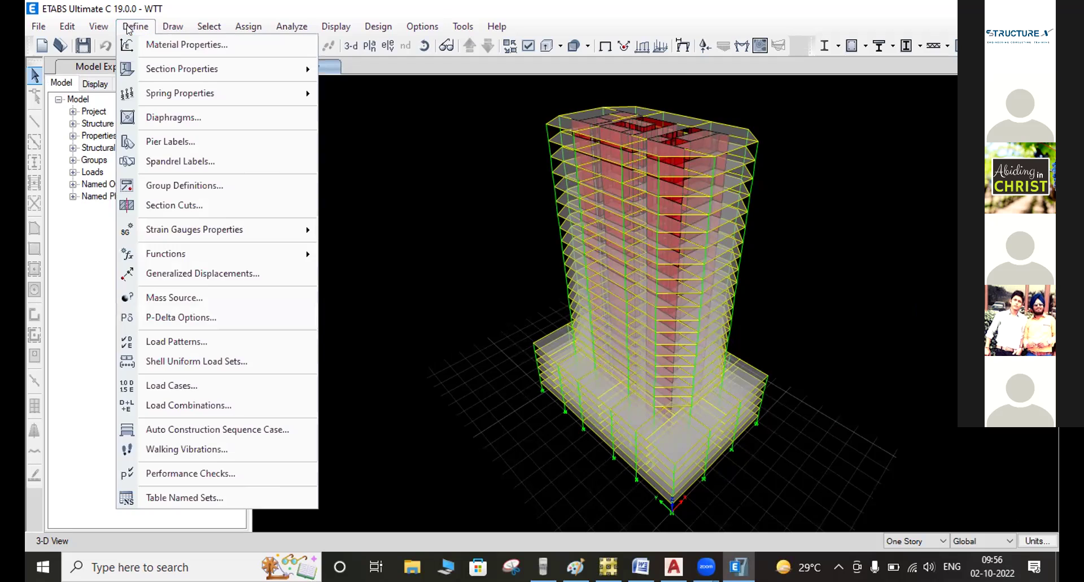
mouse_move(203, 262)
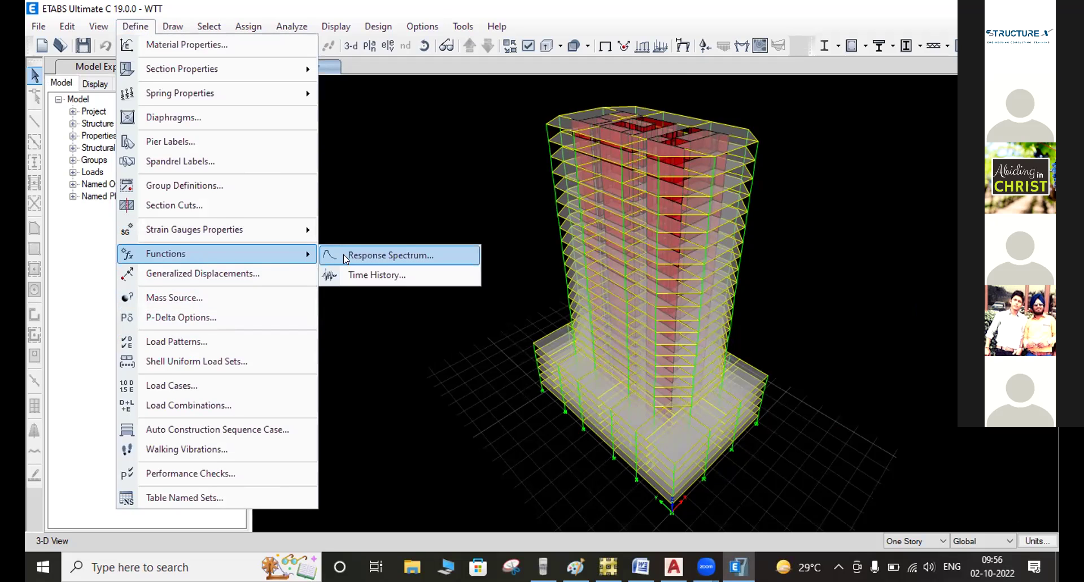
left_click(394, 254)
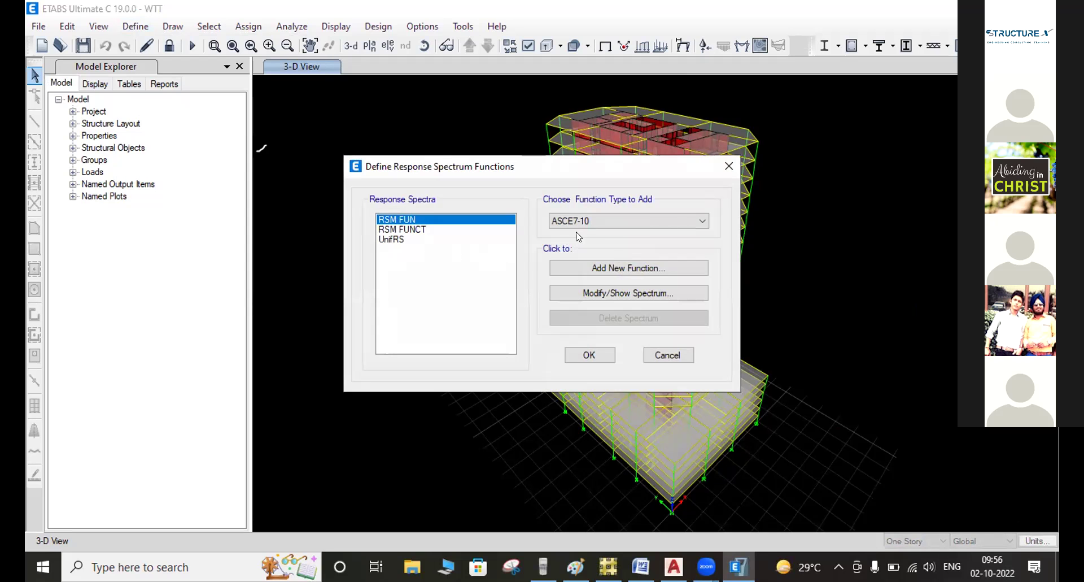
left_click(590, 293)
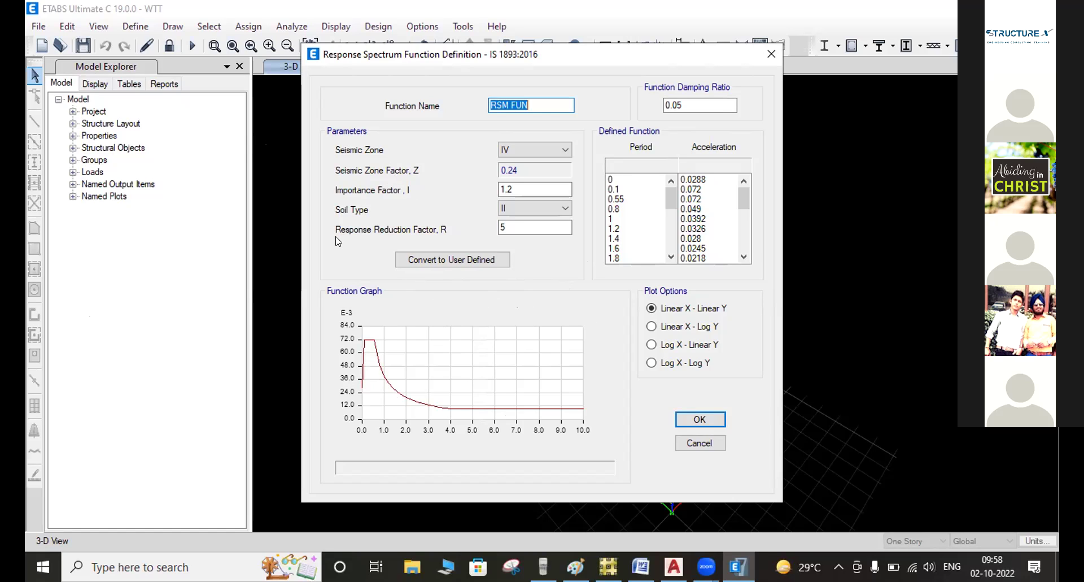
left_click(696, 442)
left_click(670, 354)
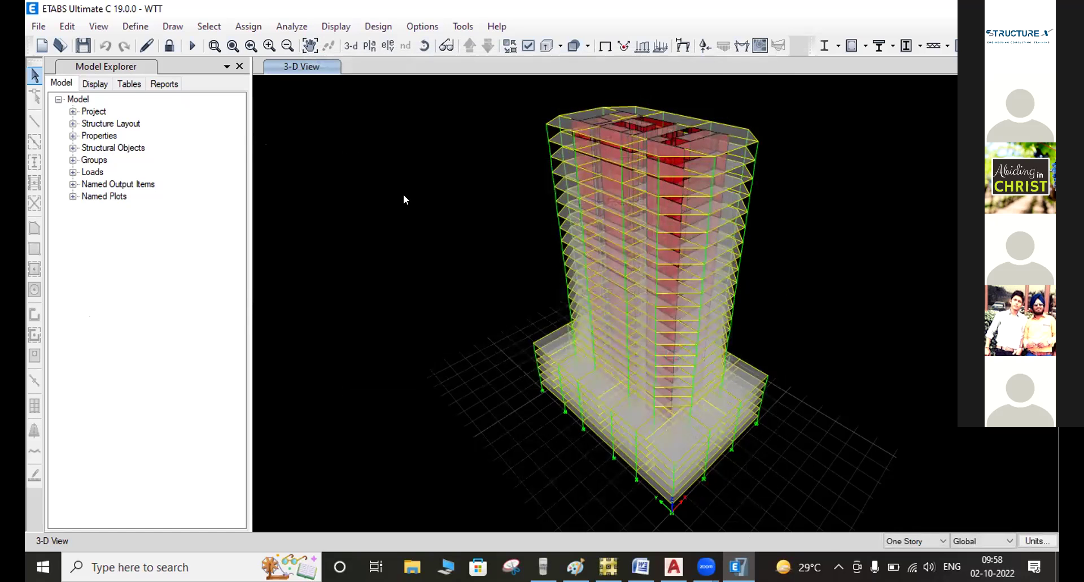
Step: Review the RSX load case's type, applied acceleration, scale factor and modal combination settings, and close its data
left_click(135, 26)
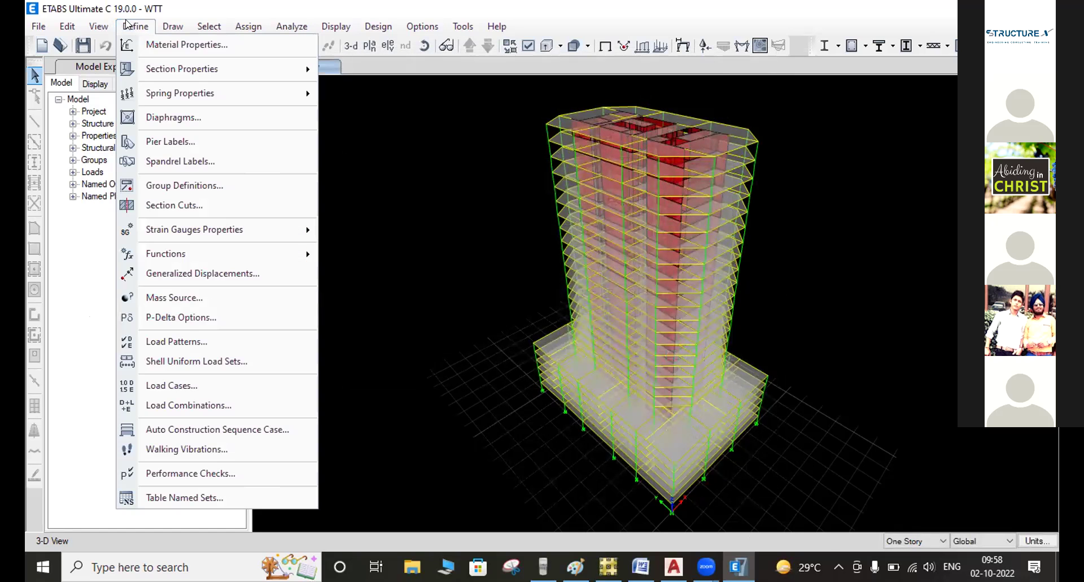
left_click(173, 386)
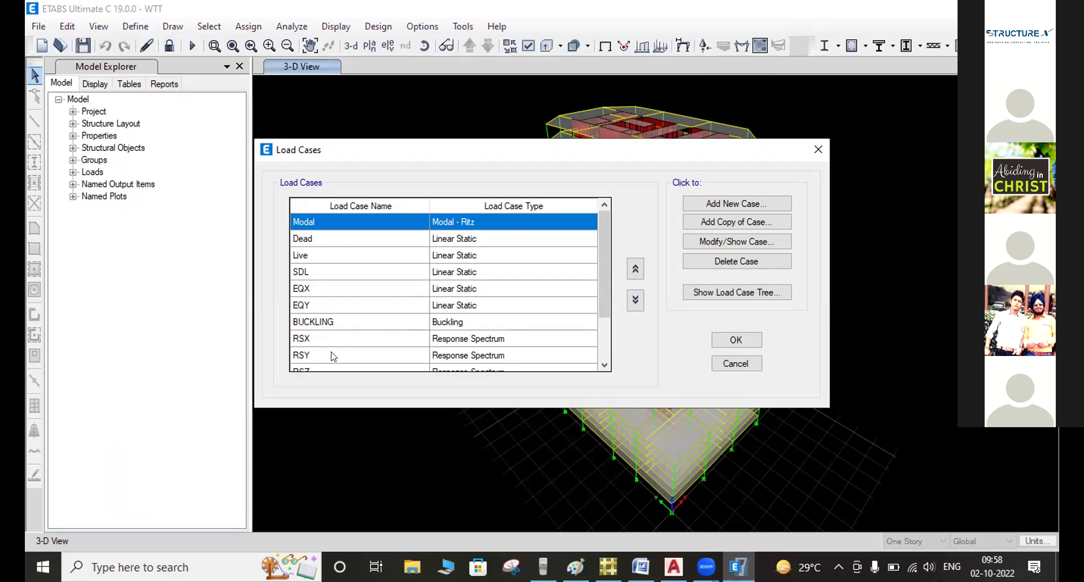
left_click(324, 338)
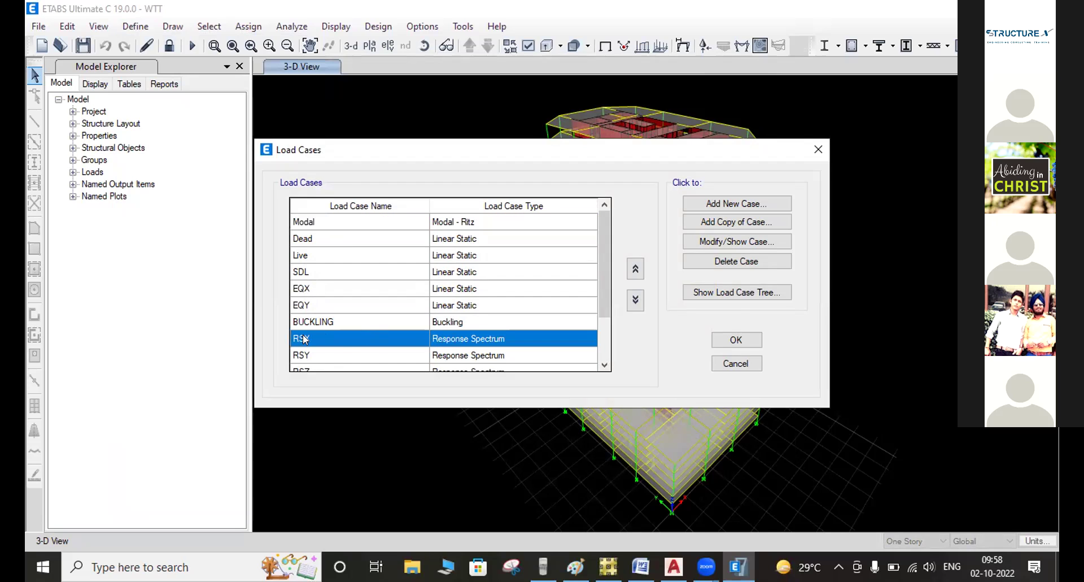
left_click(716, 237)
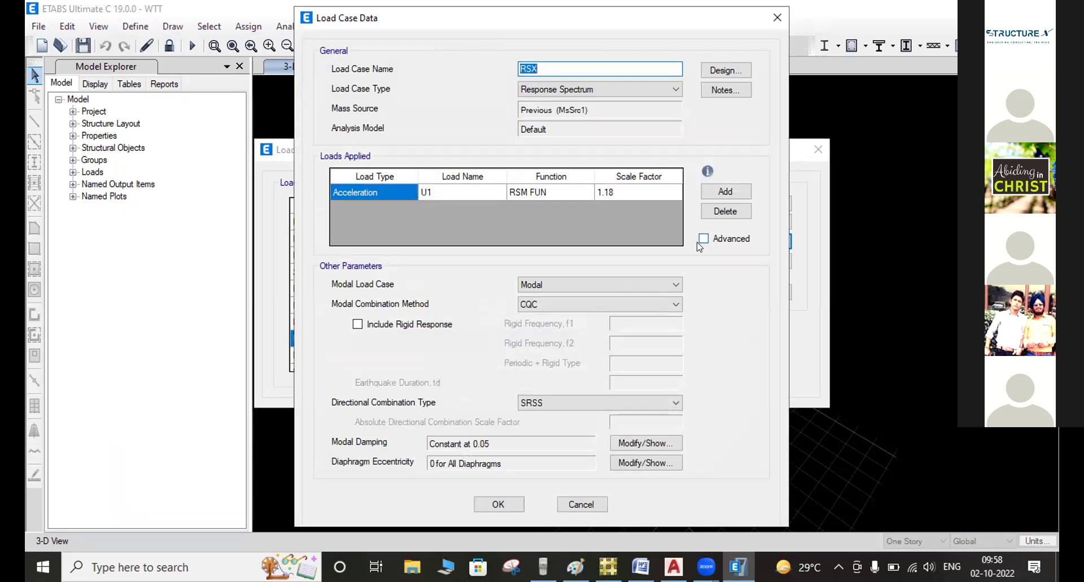
left_click(611, 92)
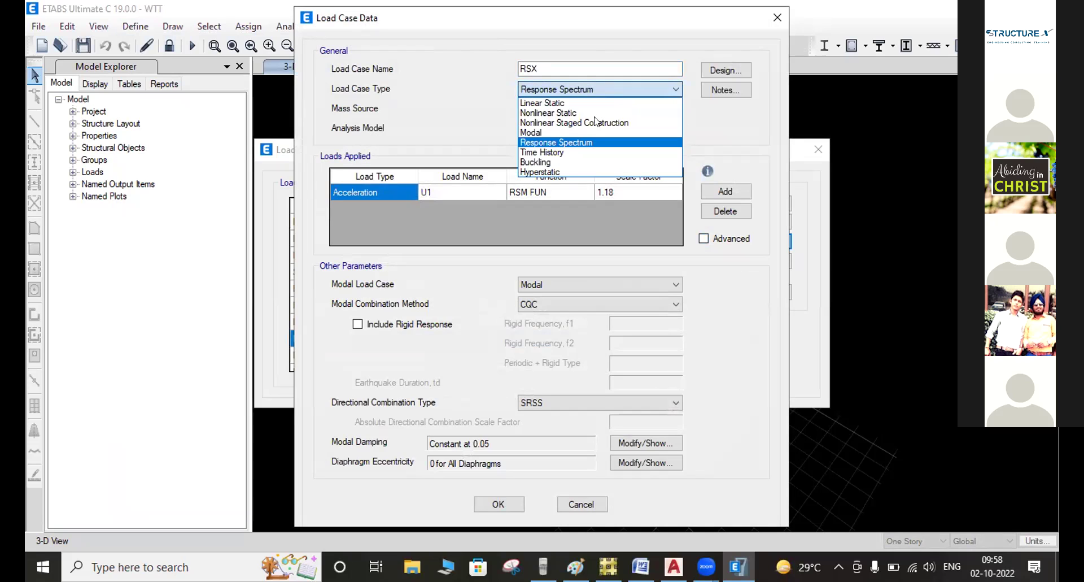
left_click(552, 144)
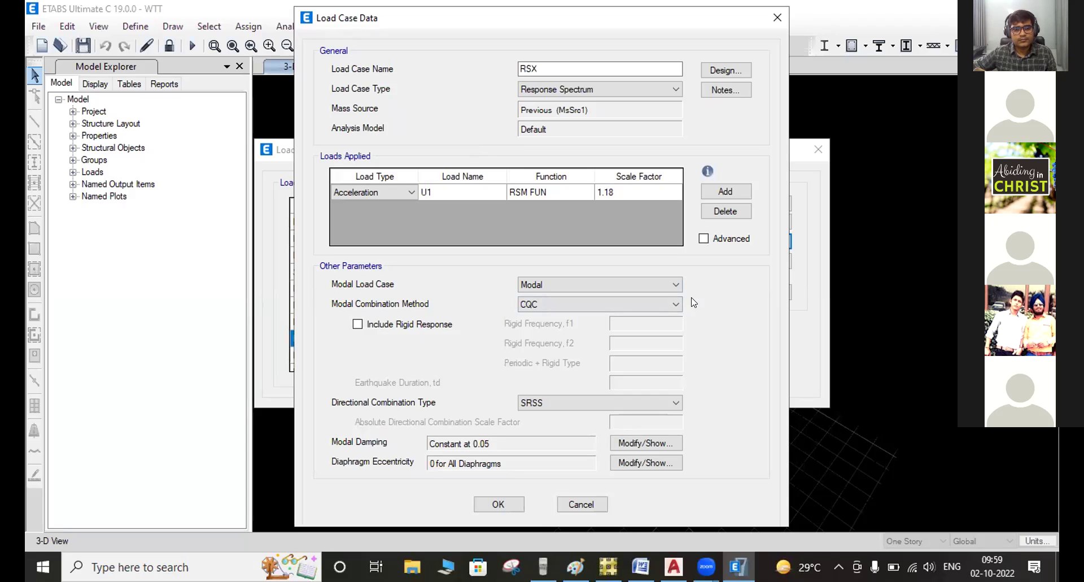
left_click(582, 504)
Step: Review the RSY response spectrum load case's applied acceleration, function and scale factor, and close its data
left_click(341, 355)
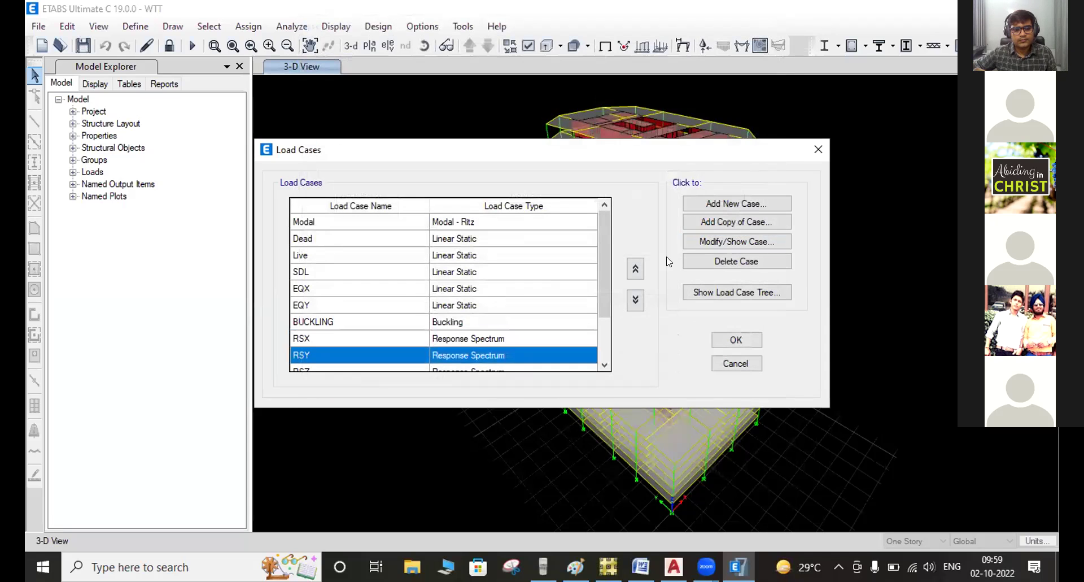
left_click(696, 244)
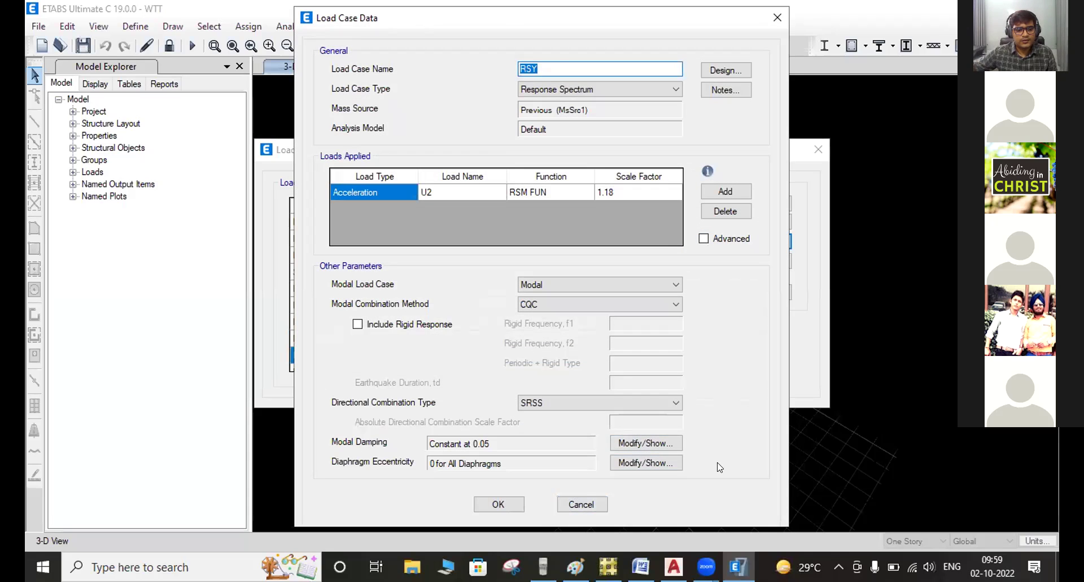
left_click_drag(547, 18, 518, 1)
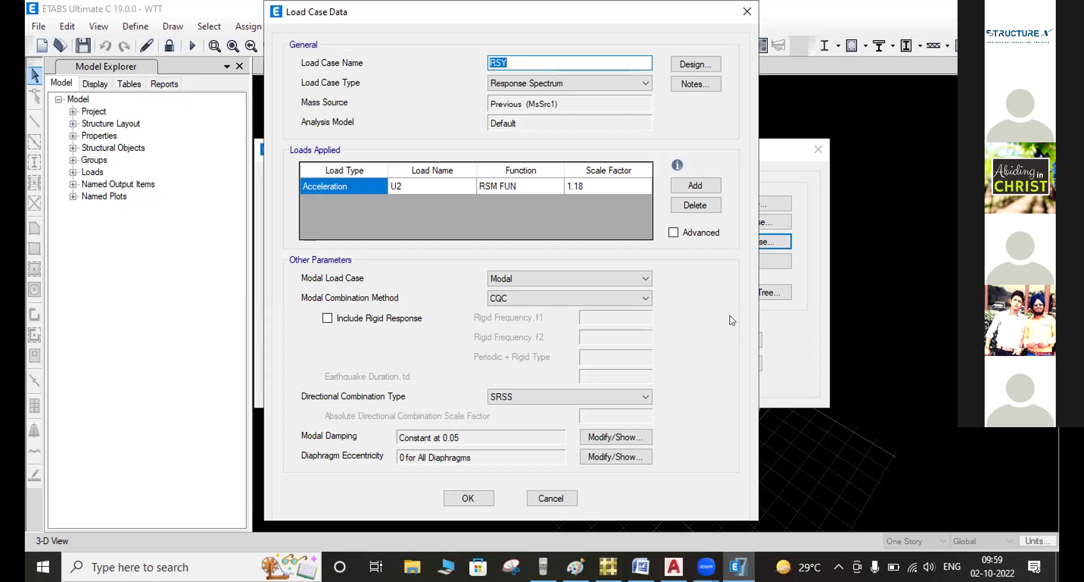
left_click(559, 498)
Step: Review the RSZ response spectrum load case's applied acceleration, function and scale factor, and close its data
scroll(341, 361, "down", 2)
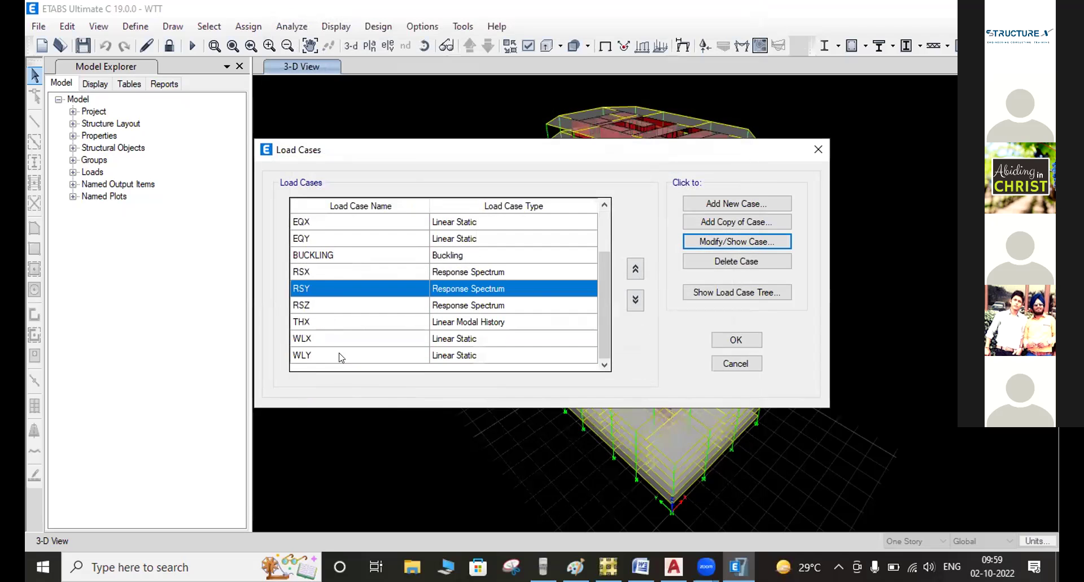
left_click(315, 308)
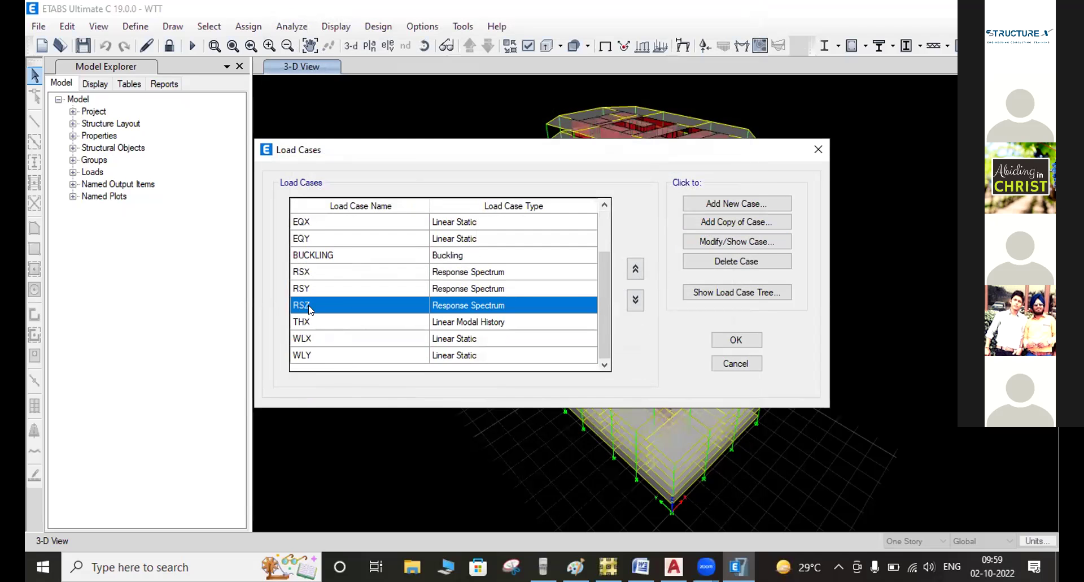
left_click(706, 242)
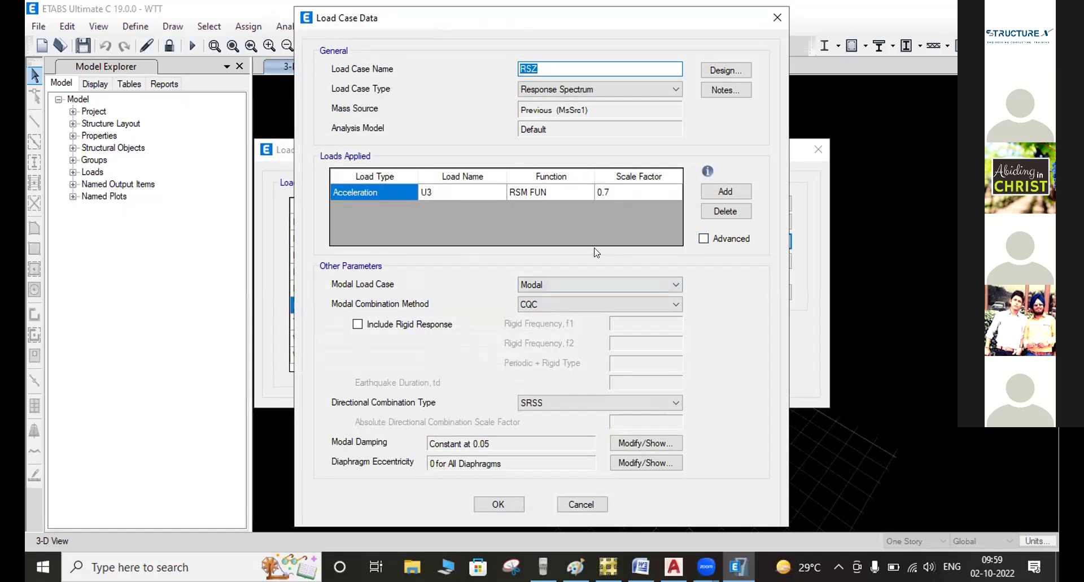
left_click(574, 503)
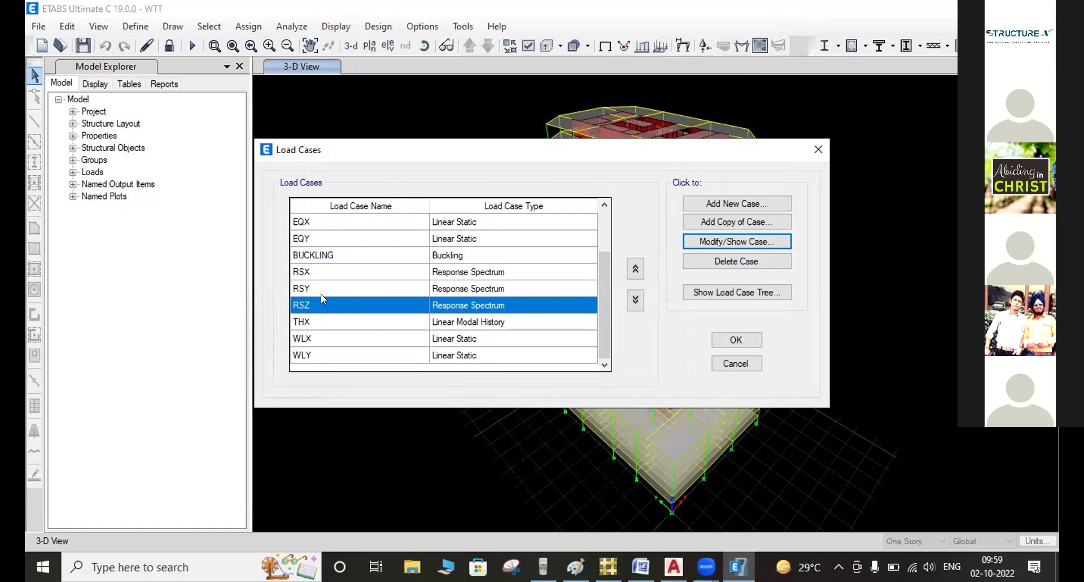
Step: Close the load case list without changes and open the story response plot in a widened pane
left_click(742, 366)
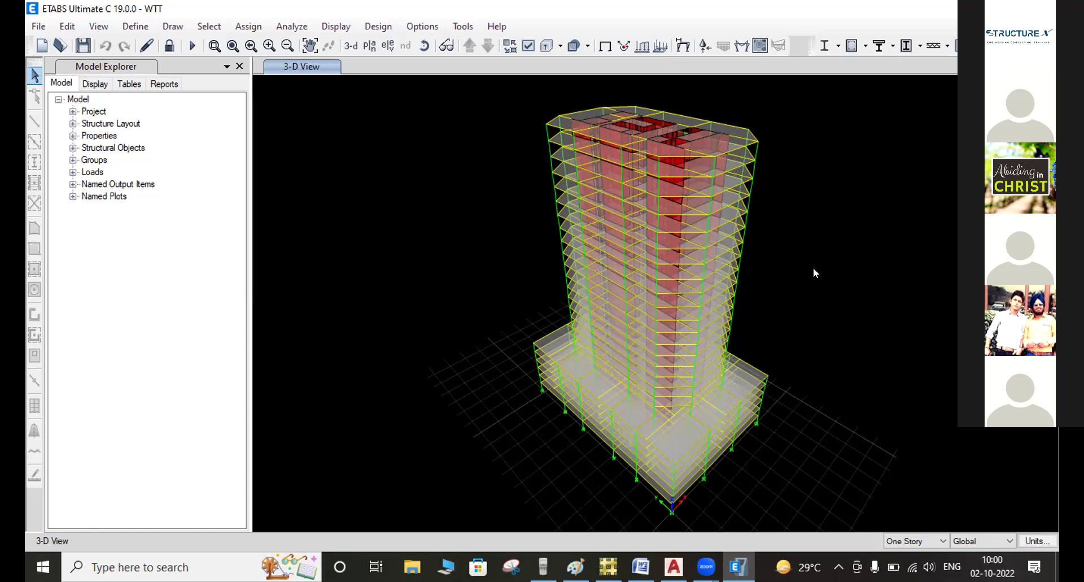
left_click(336, 27)
left_click(374, 216)
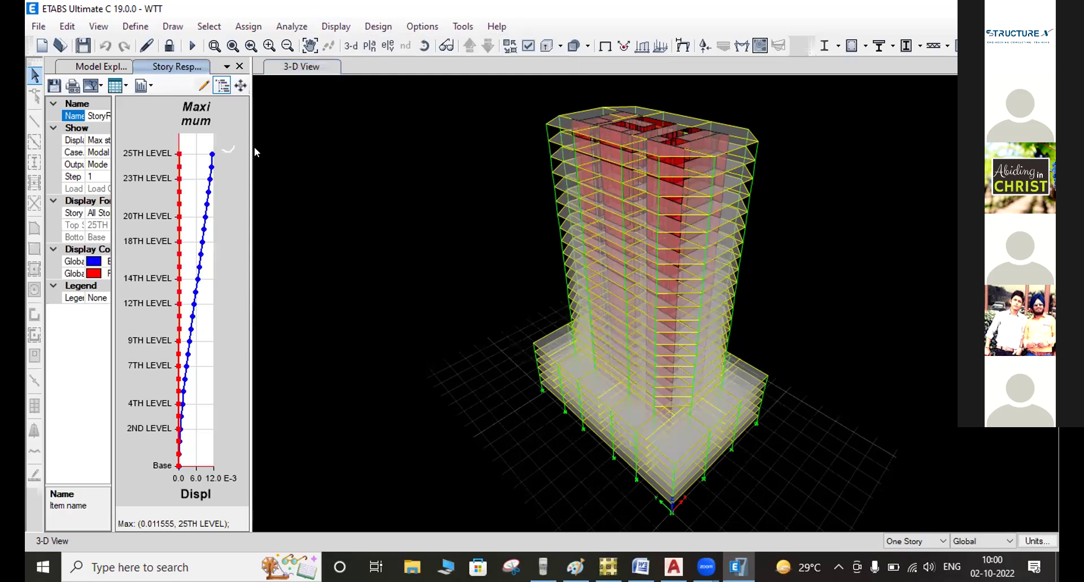
left_click_drag(252, 137, 593, 134)
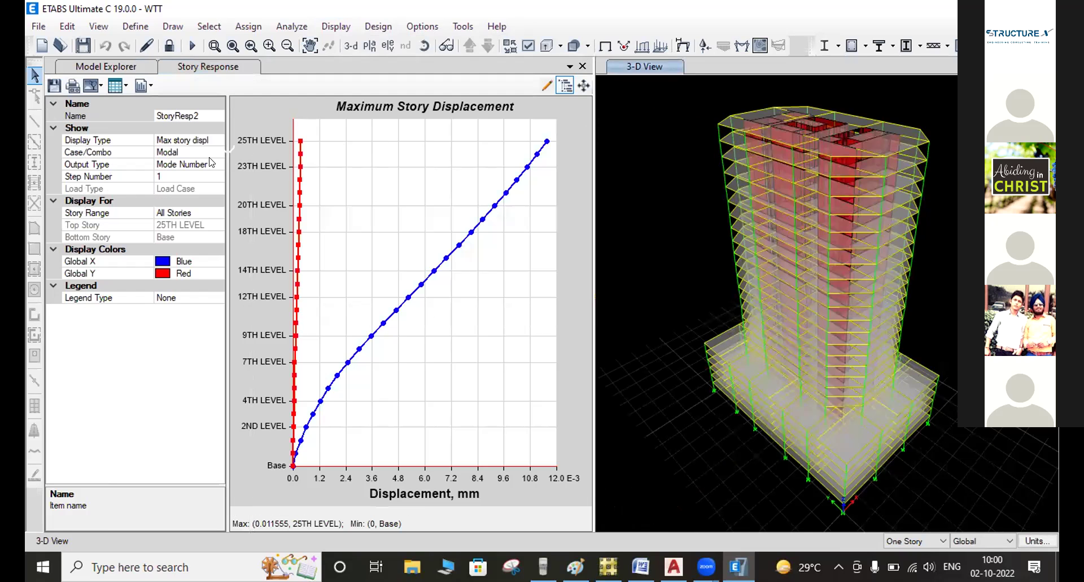
Step: Switch the story response plot to the automatic lateral loads applied to stories
left_click(195, 152)
left_click(218, 152)
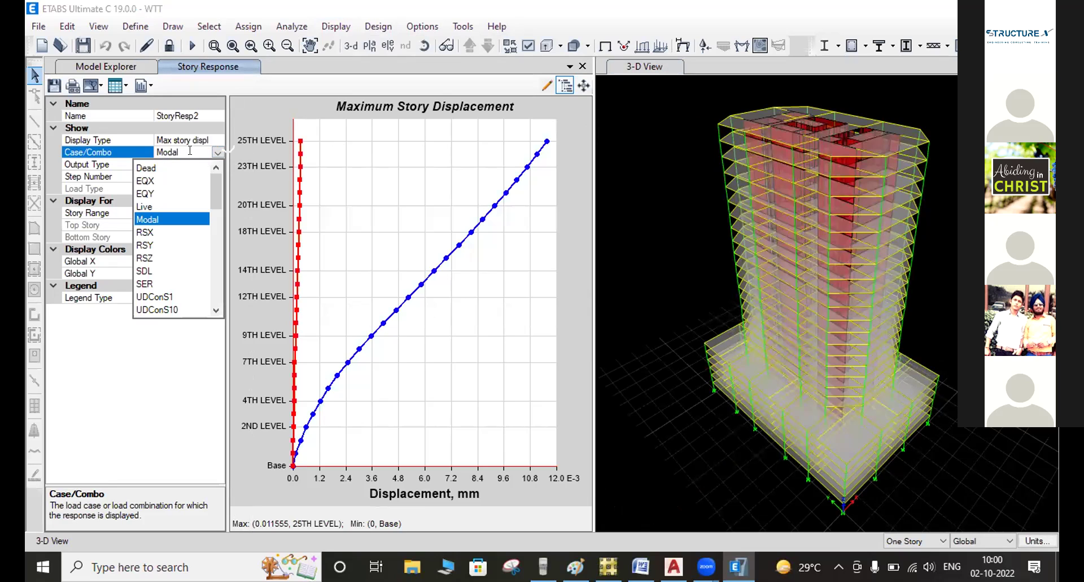
left_click(190, 150)
left_click(208, 135)
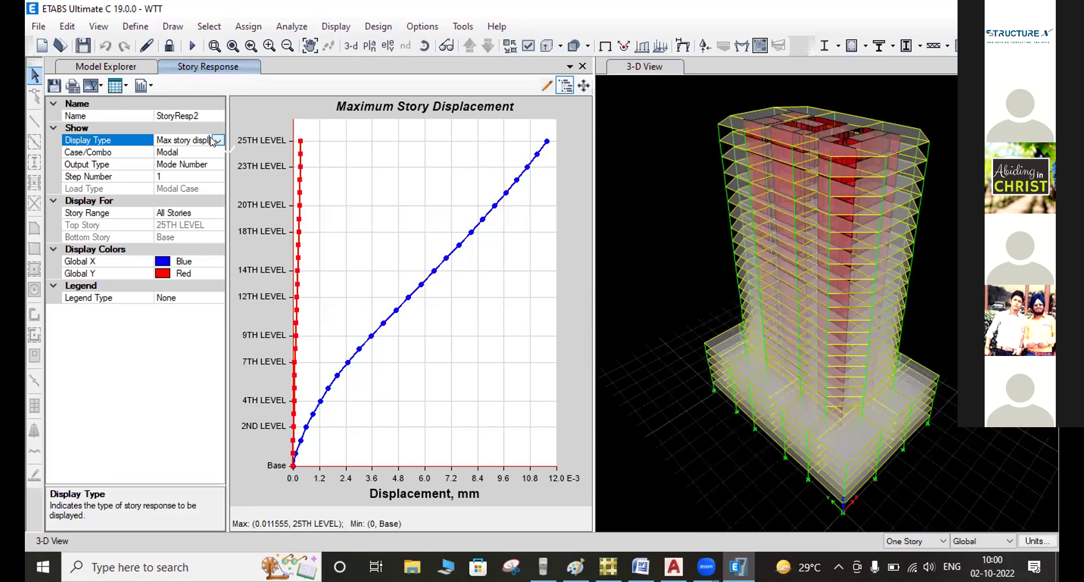
left_click(215, 140)
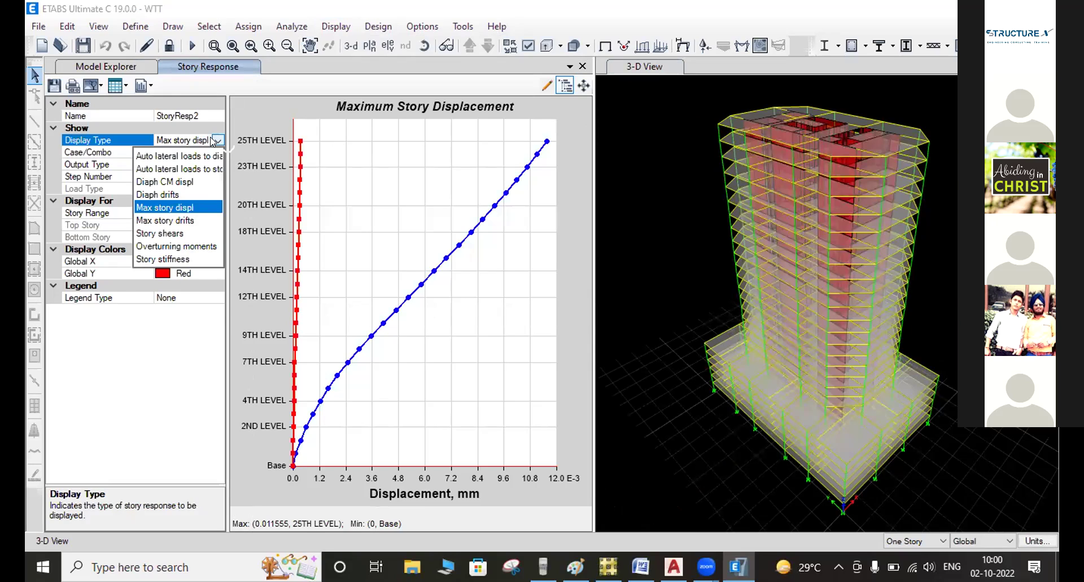
left_click(177, 166)
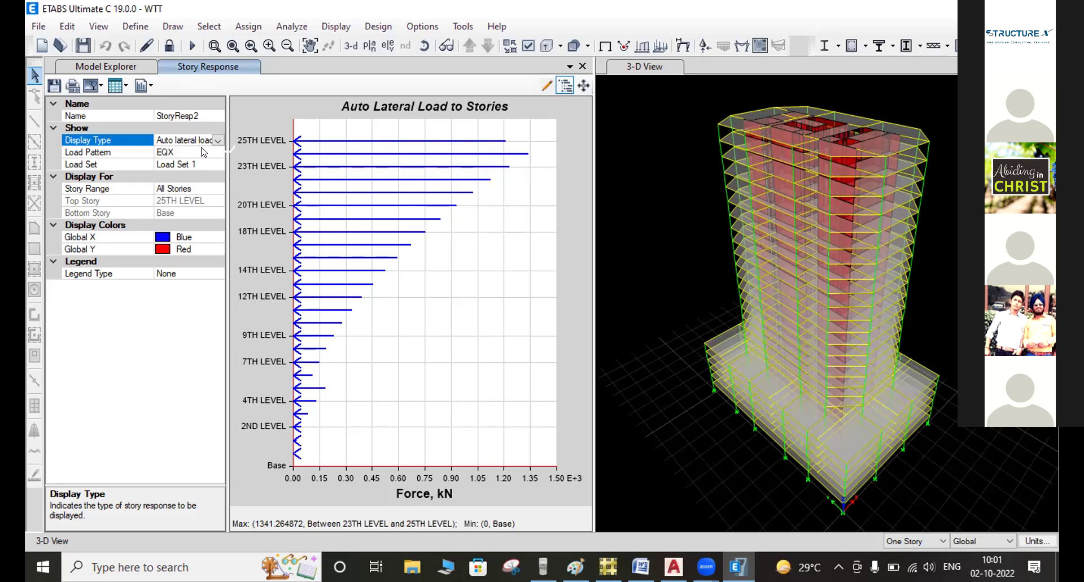
Step: Return the story response plot to maximum story displacement and show it for load case EQX
left_click(215, 140)
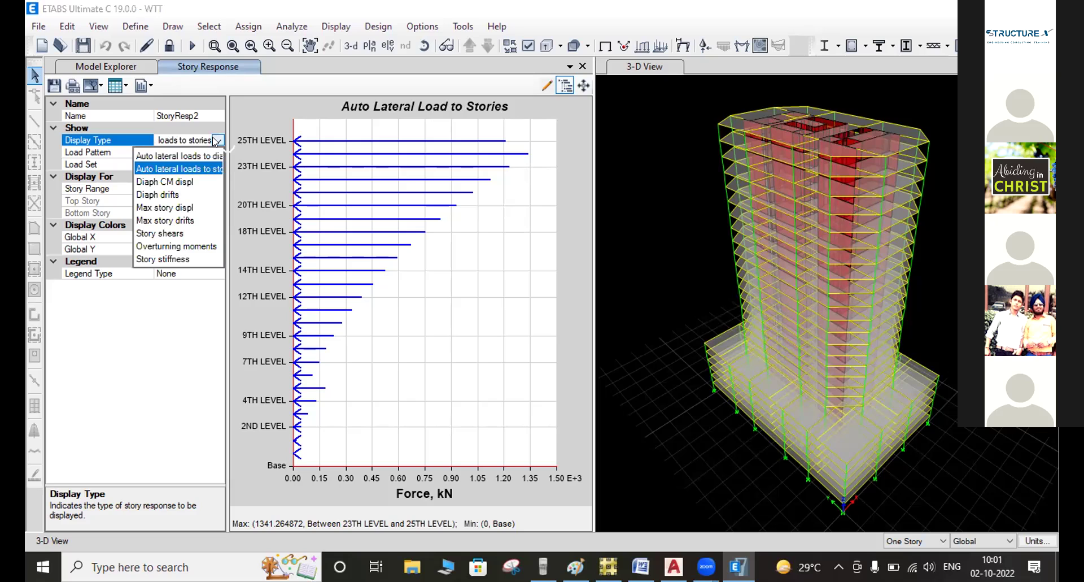
left_click(164, 207)
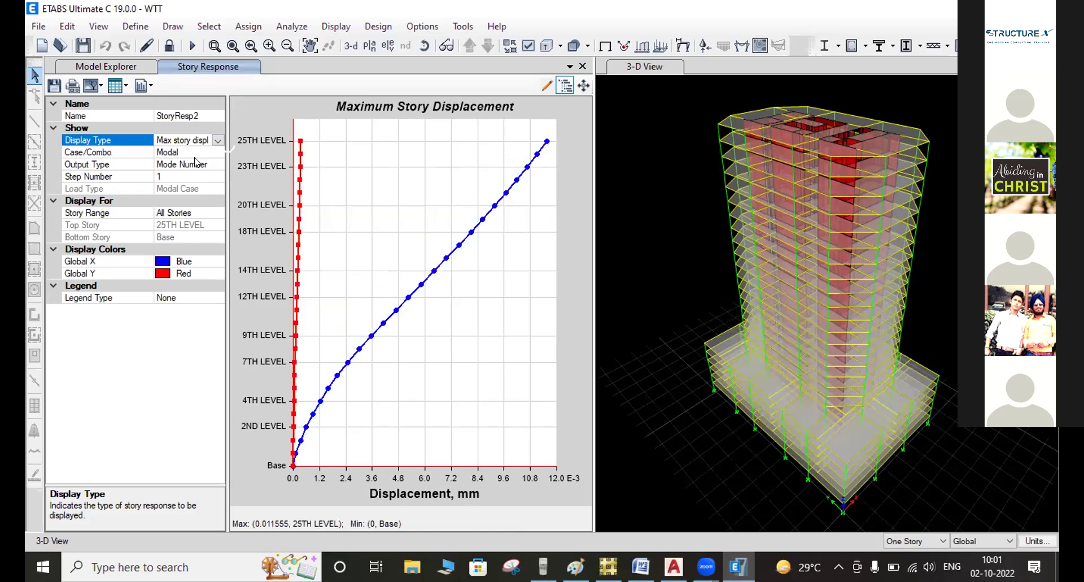
left_click(202, 152)
left_click(217, 153)
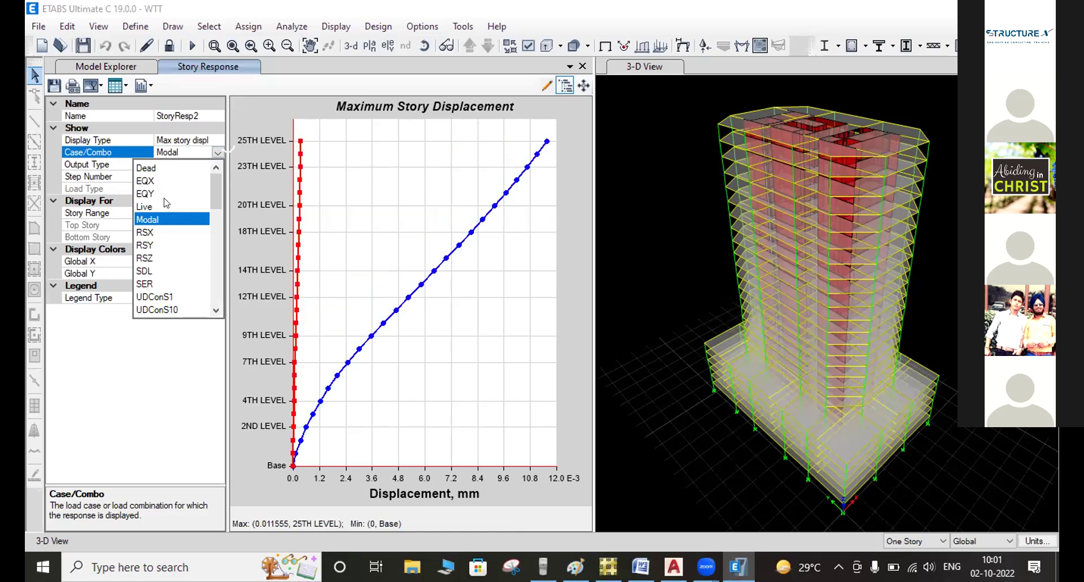
left_click(137, 174)
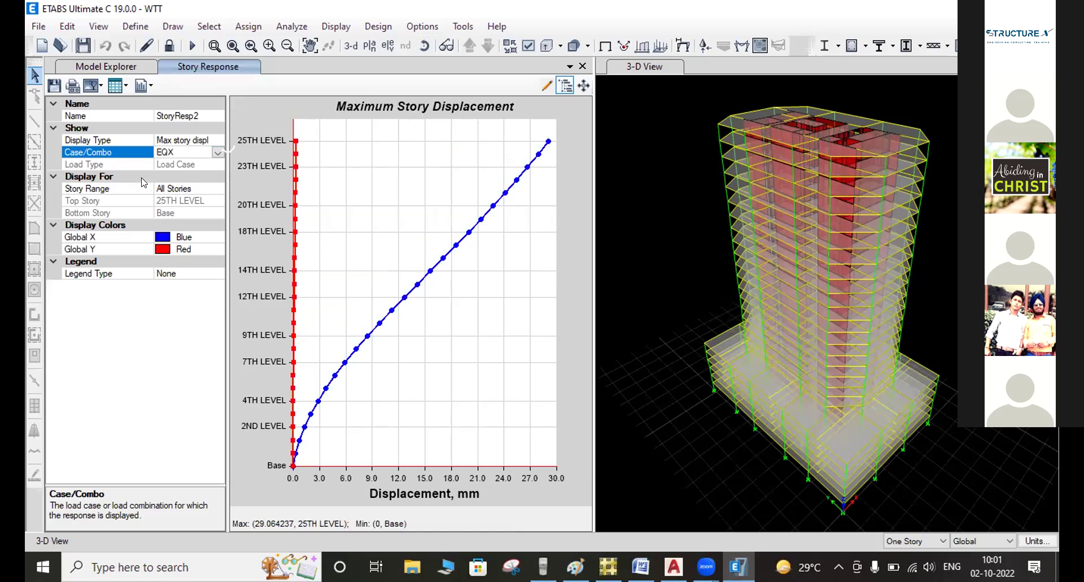
Step: Examine the maximum story displacements for RSX and RSY, and return the plot to EQX for comparison
left_click(217, 153)
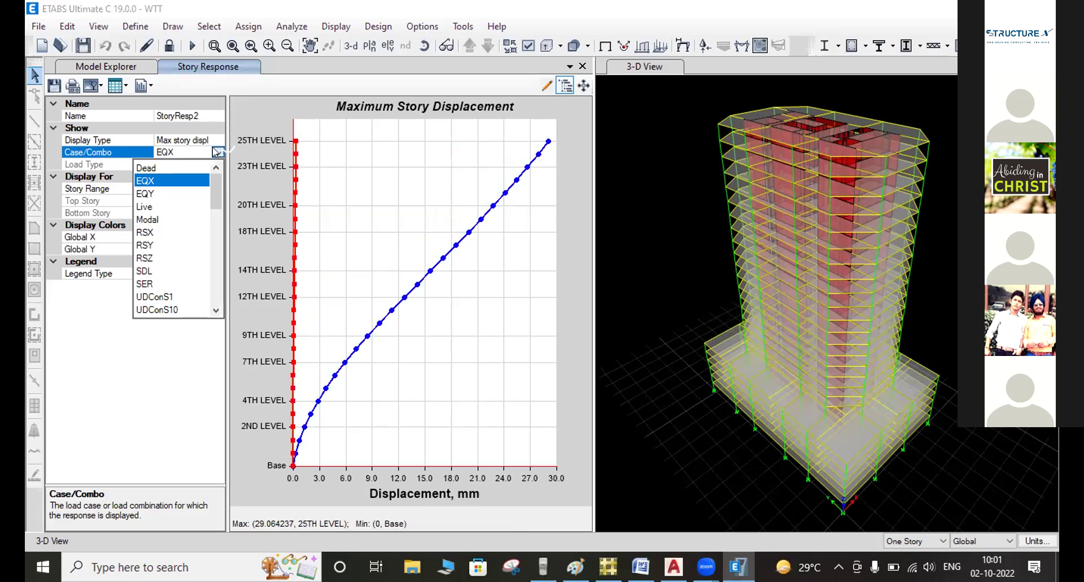
left_click(143, 232)
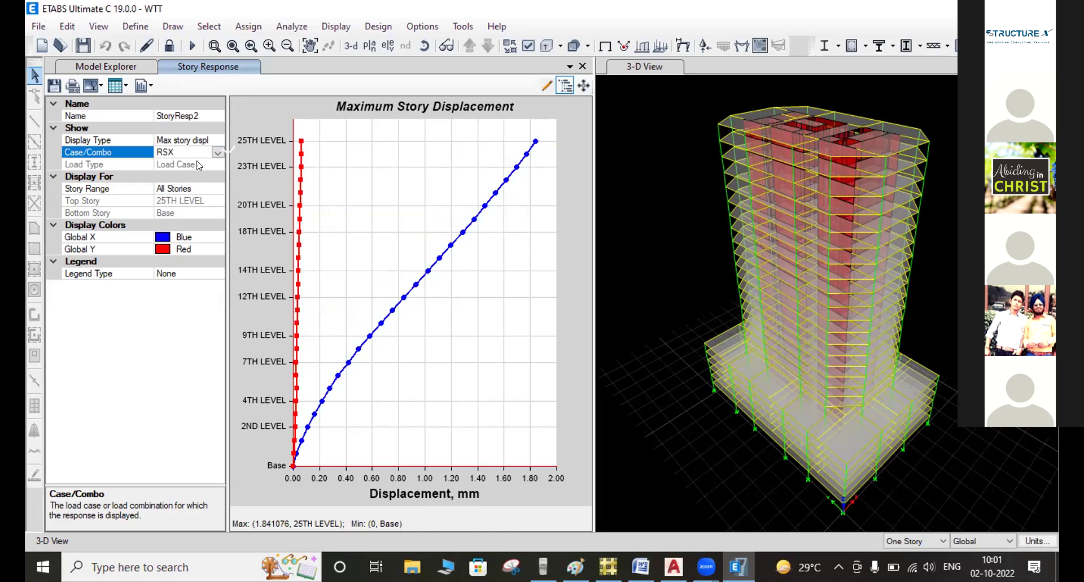
left_click(218, 153)
left_click(147, 243)
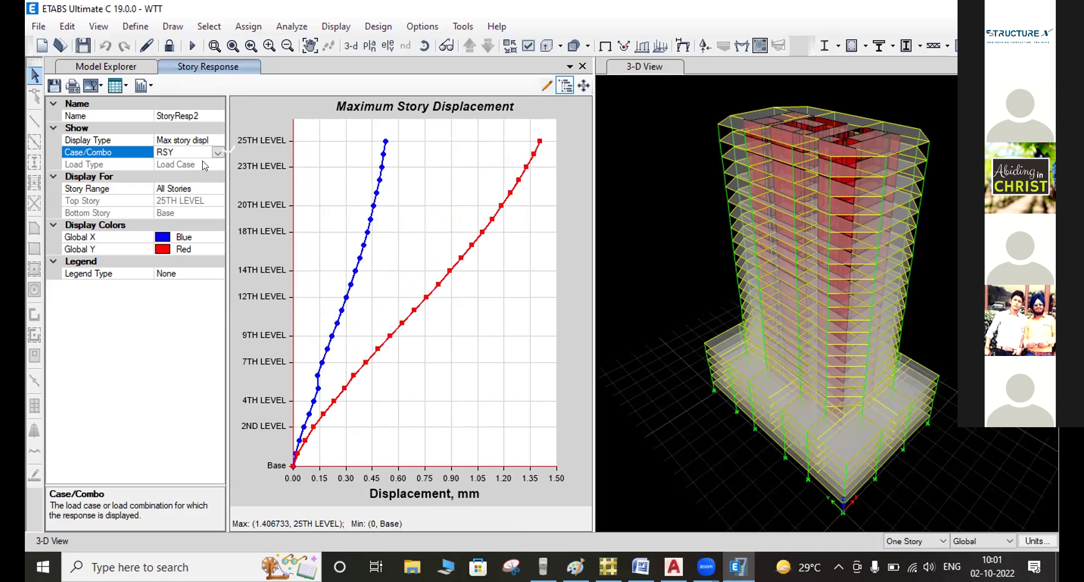
left_click(217, 153)
left_click(145, 181)
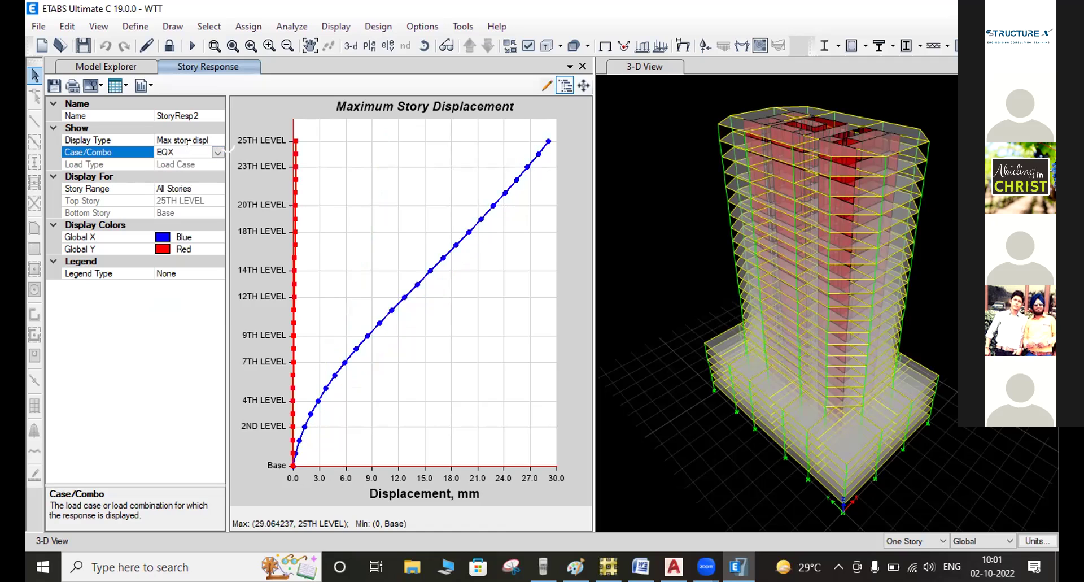
Step: Plot the story stiffness and examine it for load cases EQX and EQY
left_click(206, 140)
left_click(216, 140)
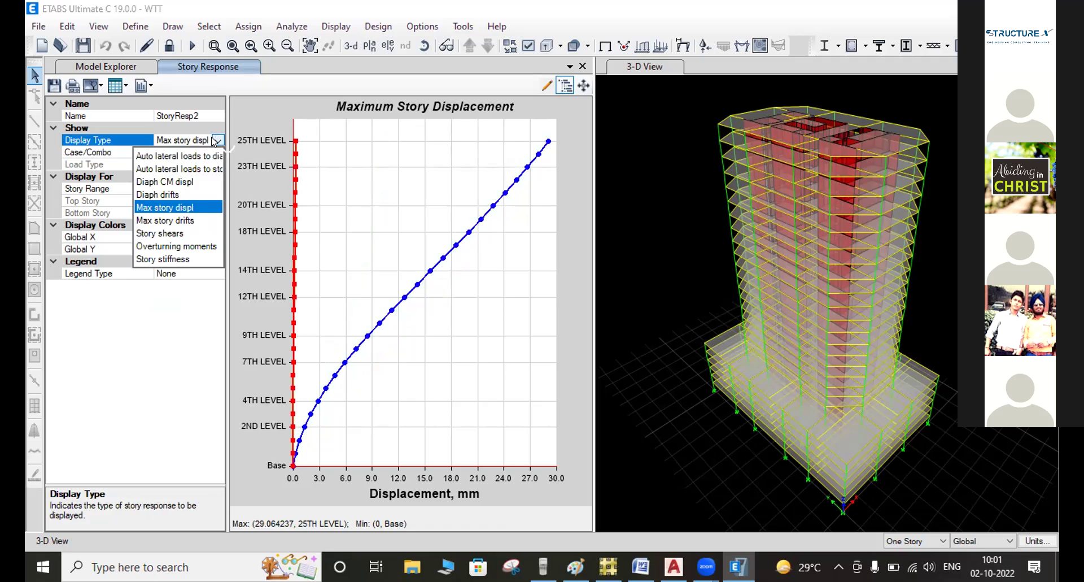
left_click(160, 261)
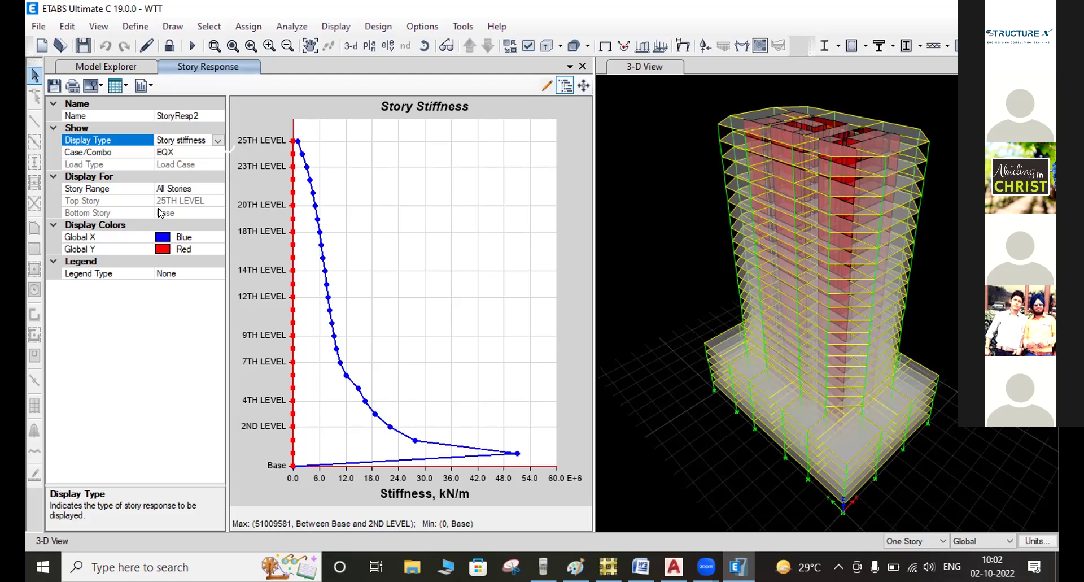
left_click(200, 154)
left_click(217, 154)
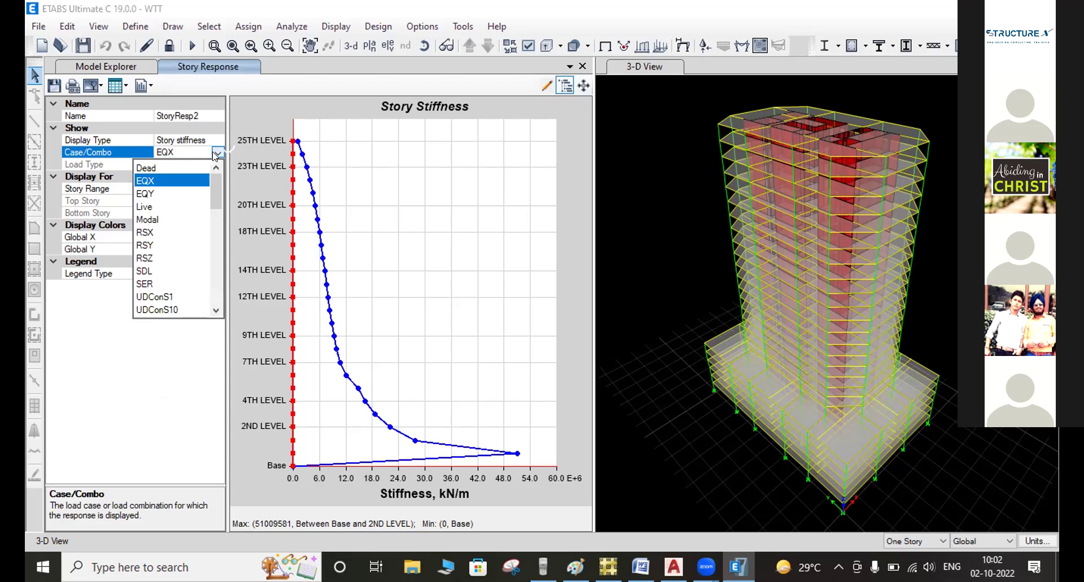
left_click(148, 193)
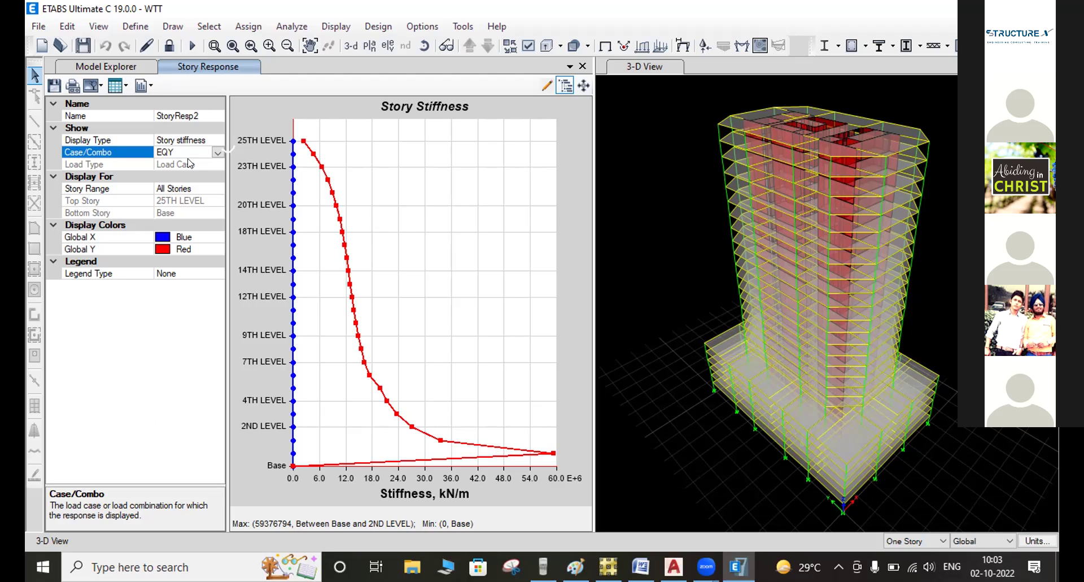
Step: Plot the maximum story drifts and examine them for load cases EQY, EQX and RSX
left_click(209, 141)
left_click(217, 141)
left_click(217, 141)
left_click(217, 141)
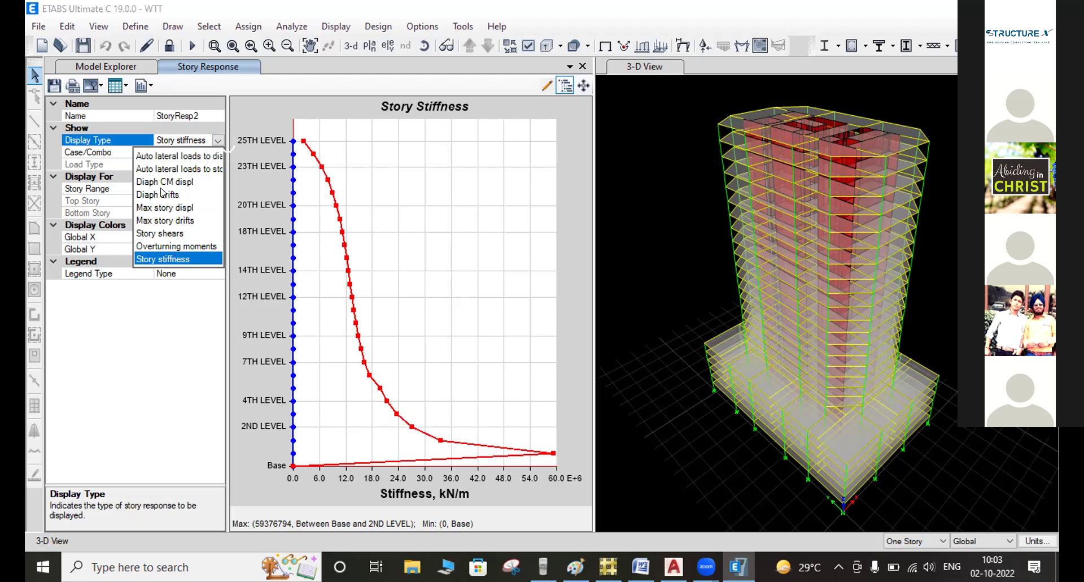
left_click(171, 221)
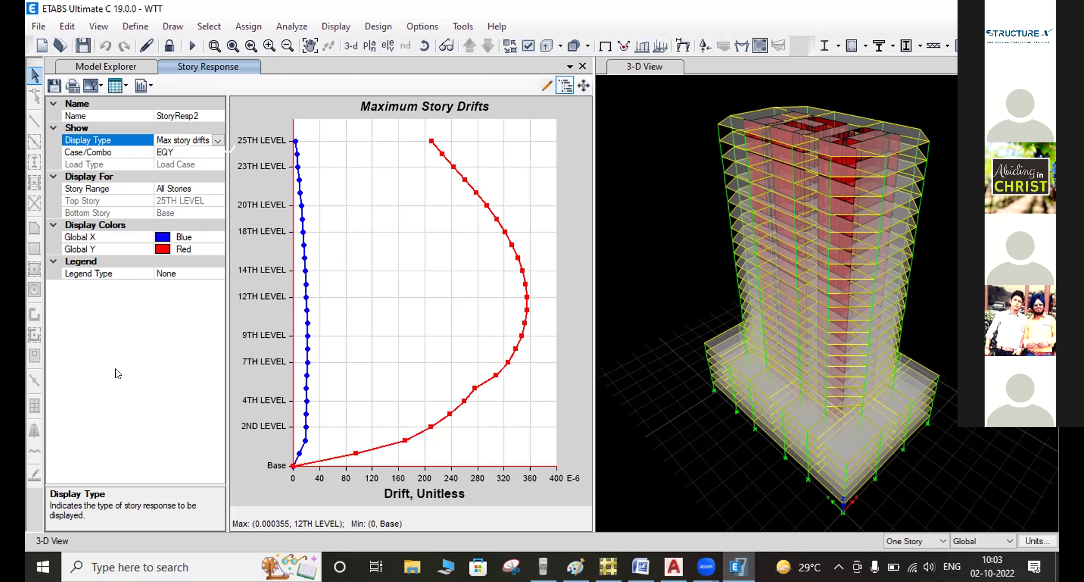
left_click(209, 152)
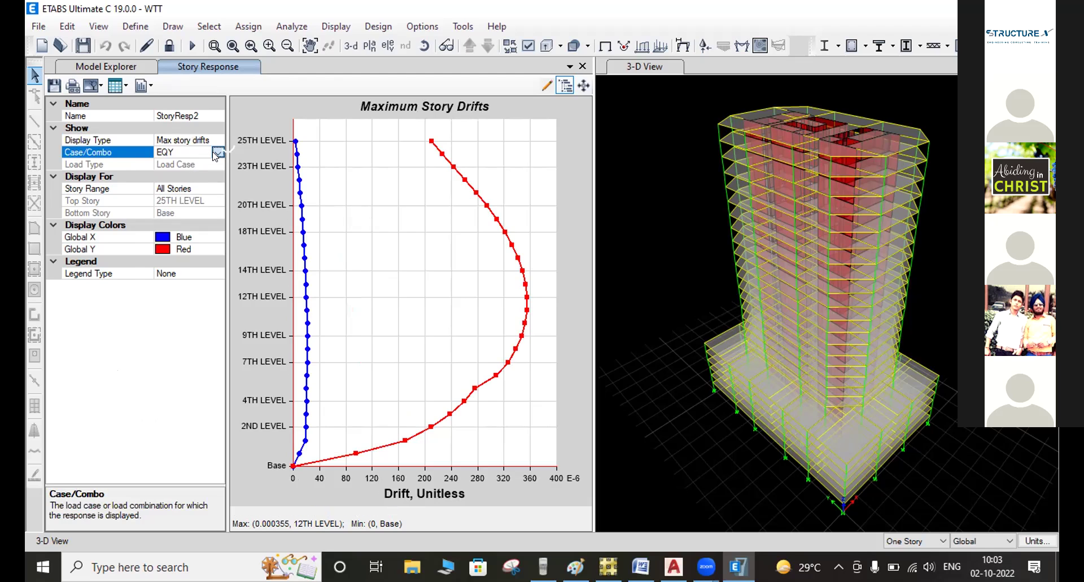
left_click(218, 153)
left_click(140, 175)
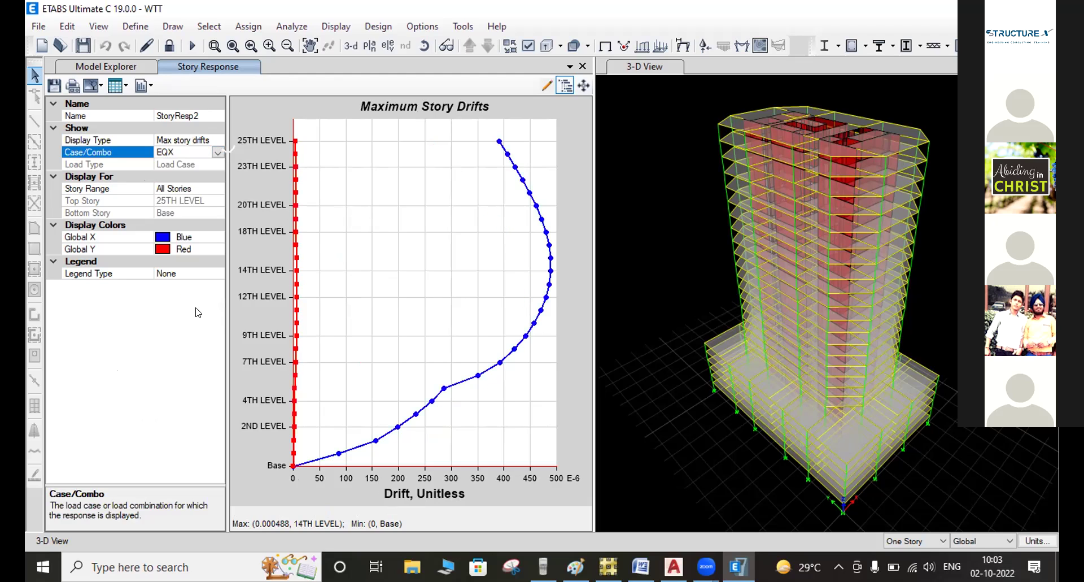
left_click(218, 153)
left_click(142, 233)
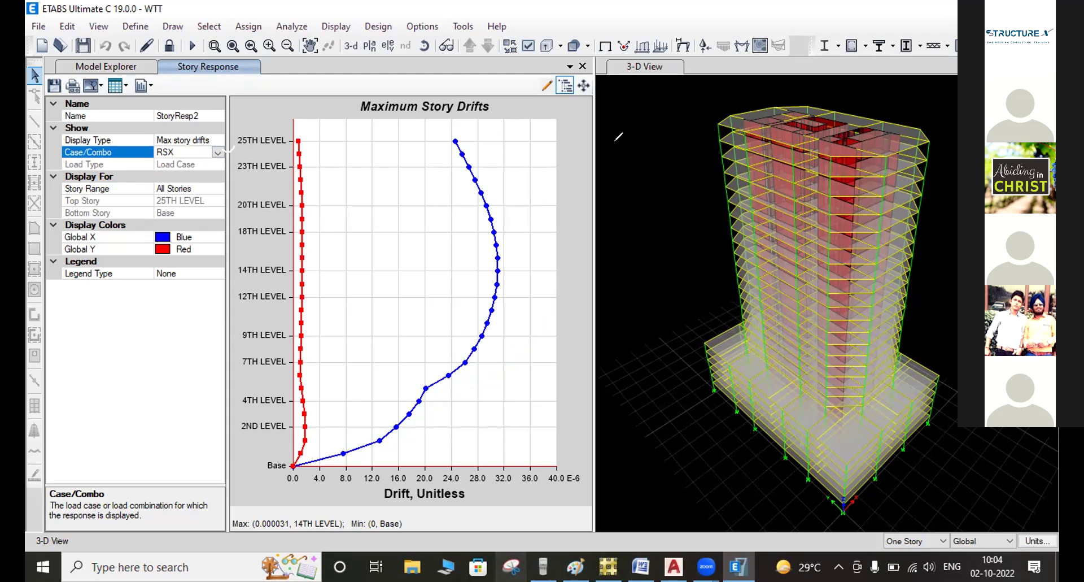
left_click_drag(615, 140, 629, 136)
mouse_move(706, 127)
left_mouse_down()
mouse_move(717, 148)
mouse_move(704, 151)
mouse_move(718, 129)
mouse_move(709, 129)
left_mouse_up()
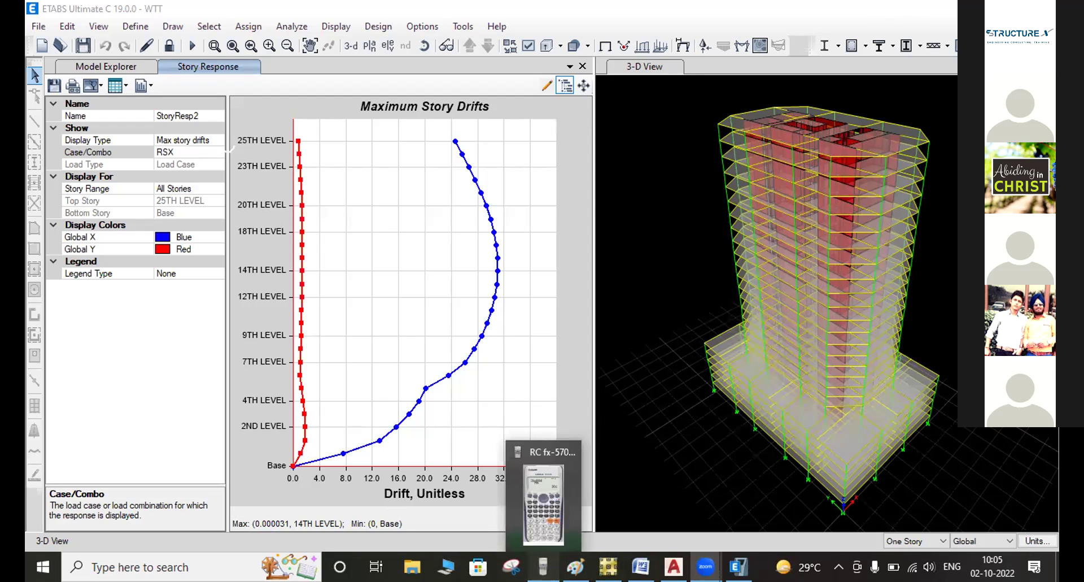
Step: Switch to the calculator, compute 0.004 × 3, and minimize it
left_click(543, 567)
left_click(203, 322)
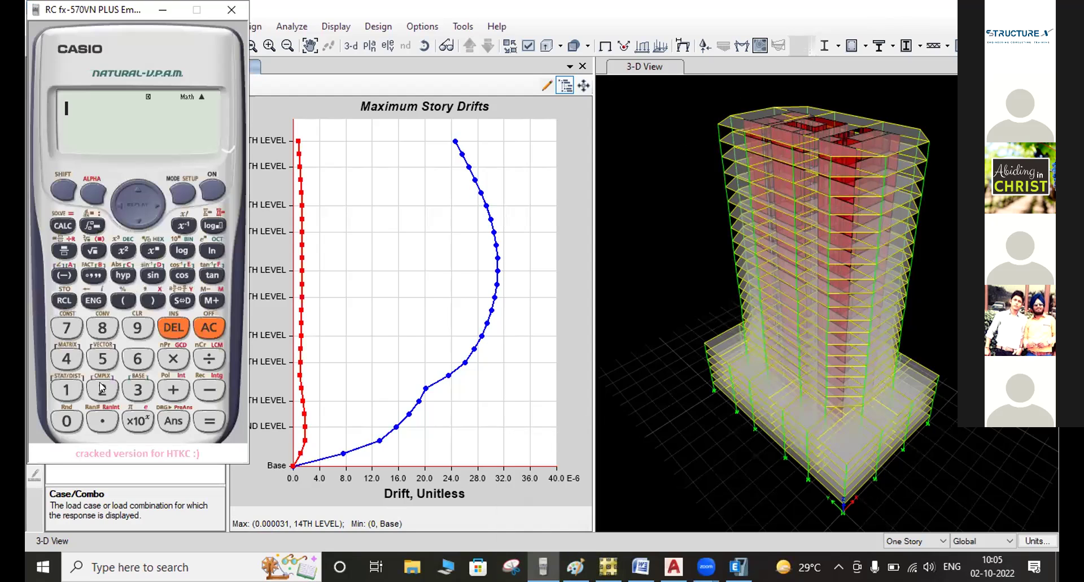
left_click(67, 421)
left_click(102, 420)
left_click(66, 421)
left_click(66, 421)
left_click(66, 358)
left_click(173, 359)
left_click(137, 389)
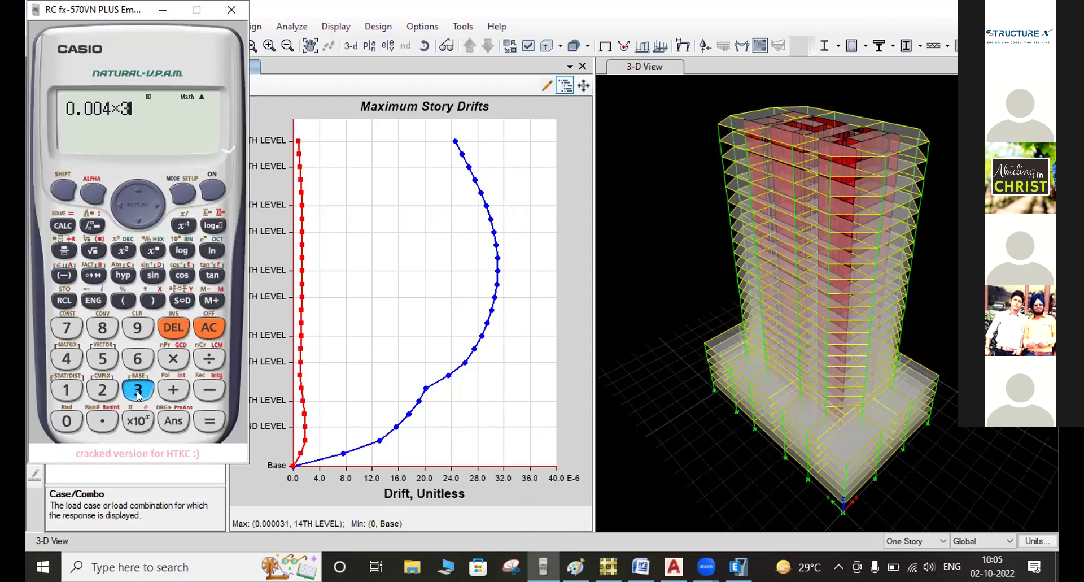
left_click(219, 422)
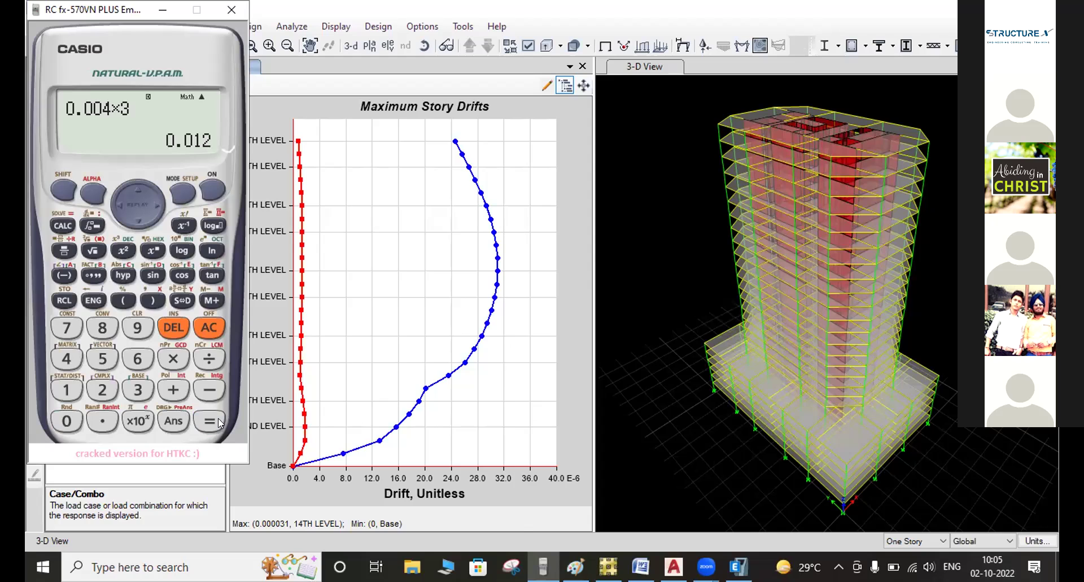
left_click(163, 10)
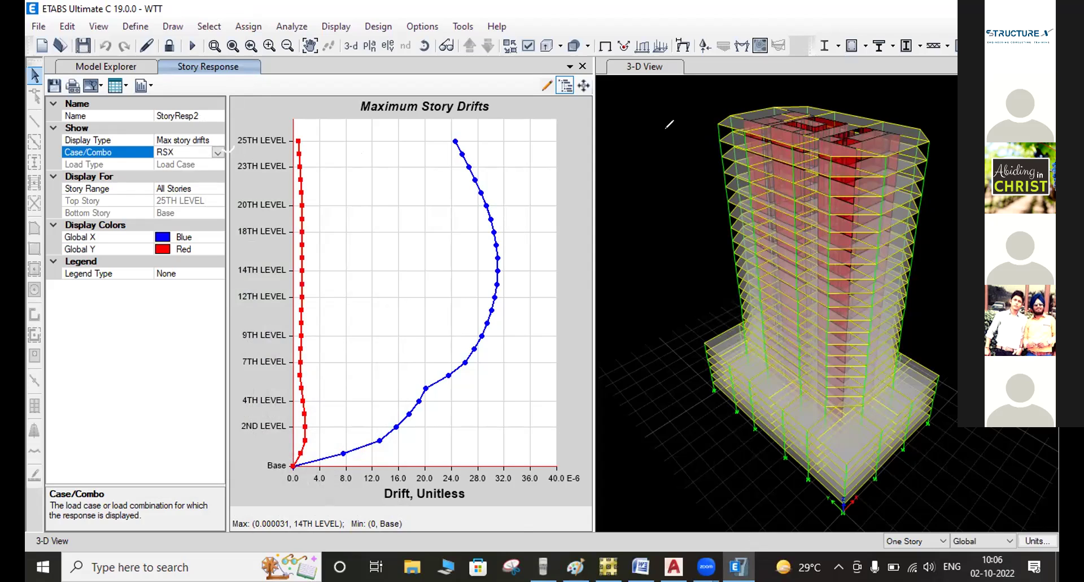
mouse_move(669, 138)
left_mouse_down()
mouse_move(711, 128)
mouse_move(703, 157)
left_mouse_up()
mouse_move(822, 99)
left_mouse_down()
mouse_move(877, 79)
mouse_move(868, 104)
left_mouse_up()
left_click_drag(669, 173, 723, 157)
mouse_move(905, 110)
left_mouse_down()
mouse_move(939, 95)
mouse_move(946, 125)
left_mouse_up()
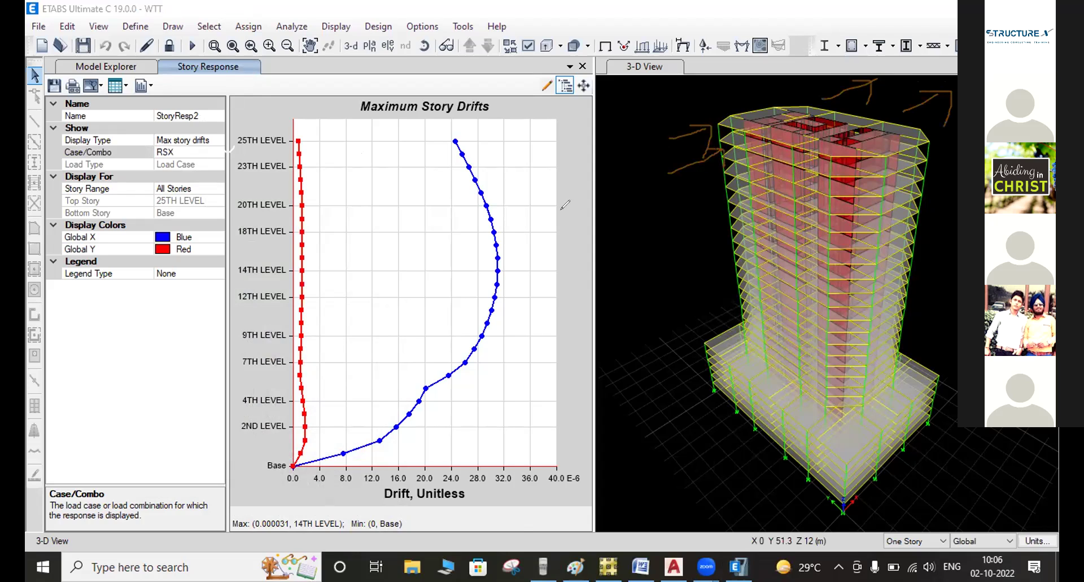
left_click_drag(525, 166, 540, 194)
left_click(688, 51)
mouse_move(482, 184)
left_mouse_down()
mouse_move(628, 139)
mouse_move(666, 172)
mouse_move(864, 93)
mouse_move(936, 109)
left_mouse_up()
left_click(877, 48)
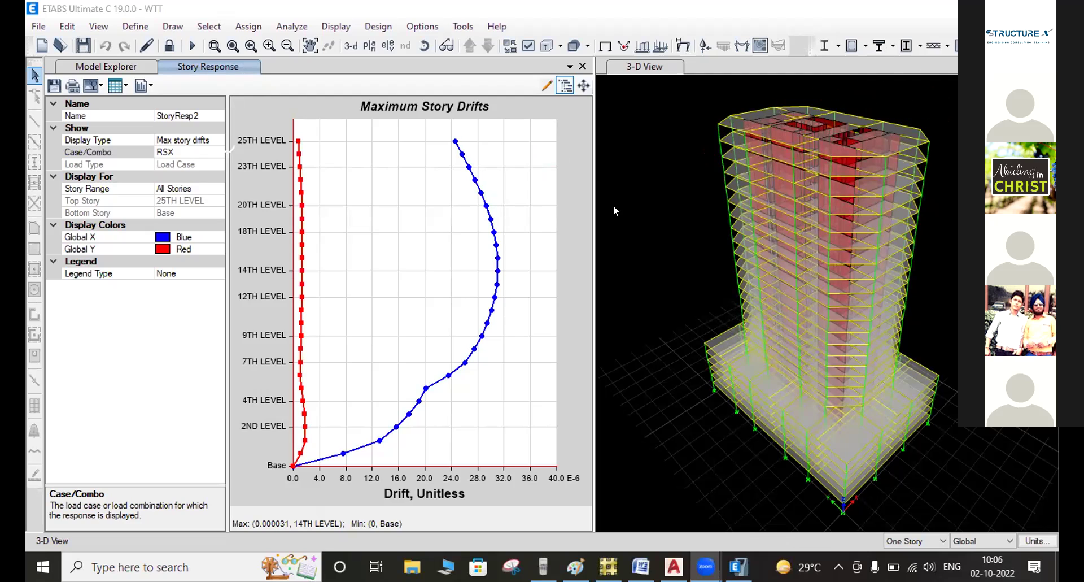
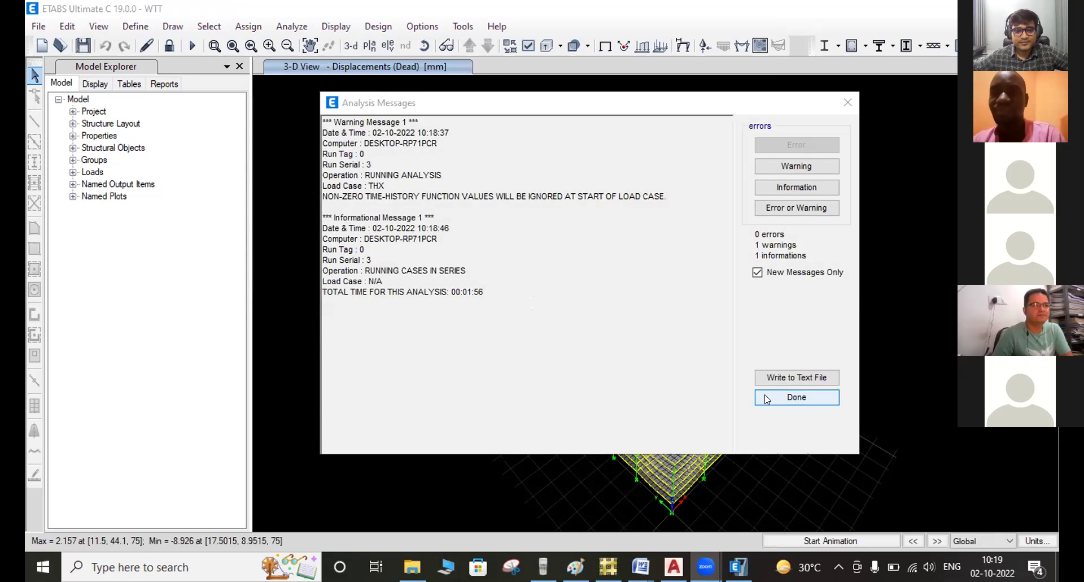
Step: Dismiss the analysis messages and return the 3-D view to the undeformed shape
left_click(796, 398)
left_click(336, 26)
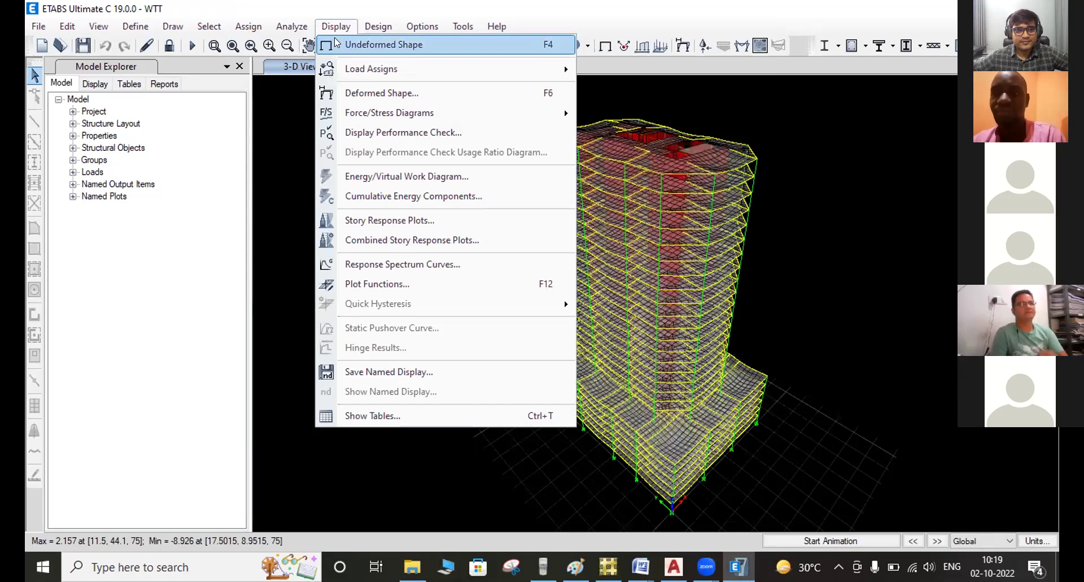
left_click(336, 43)
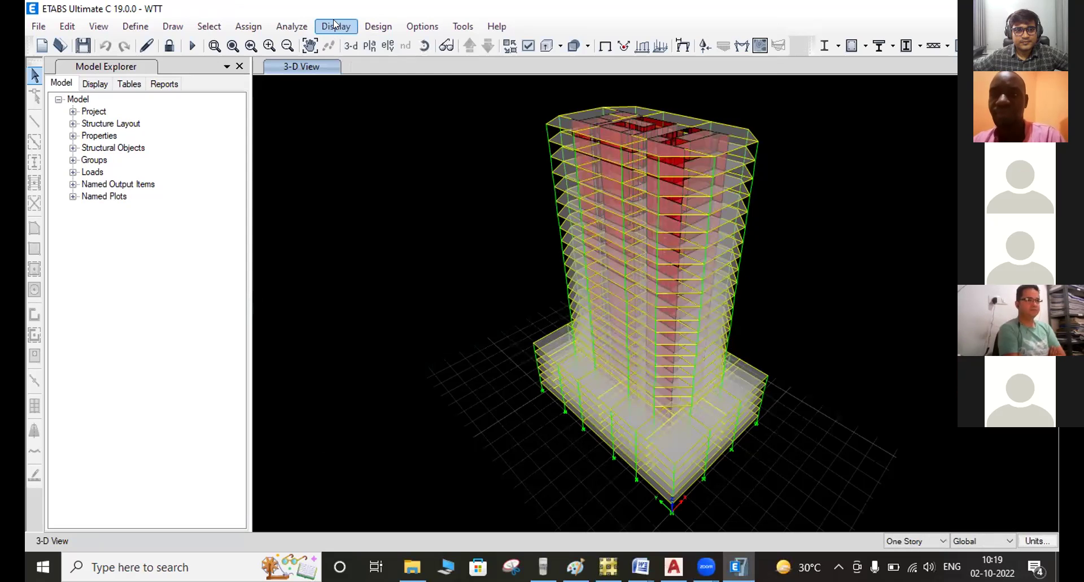
Step: Plot the combined story responses for load case THX in direction X, animate them, examine the input function, and close the plots
left_click(336, 26)
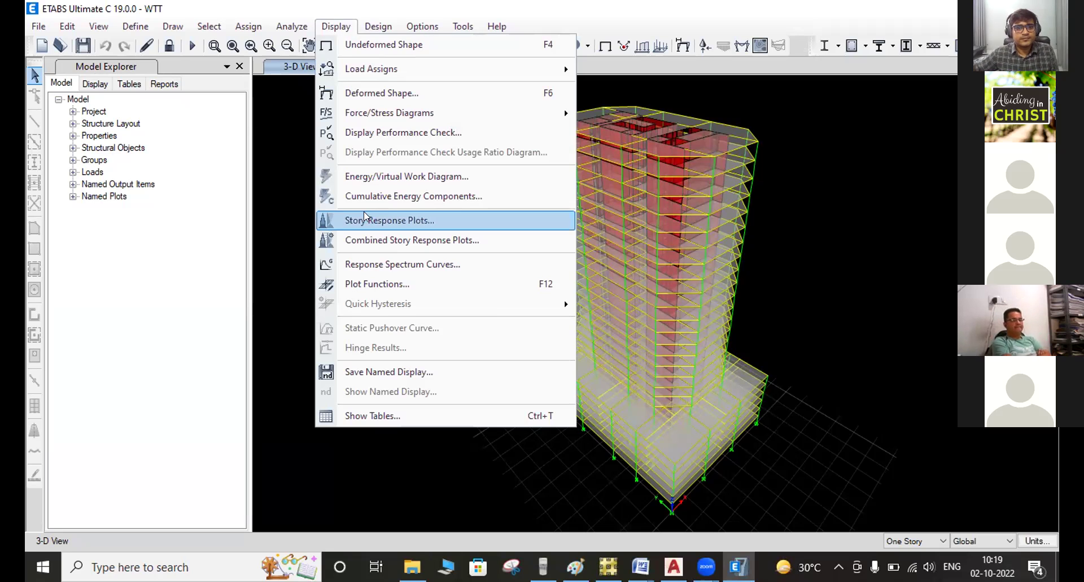
left_click(383, 237)
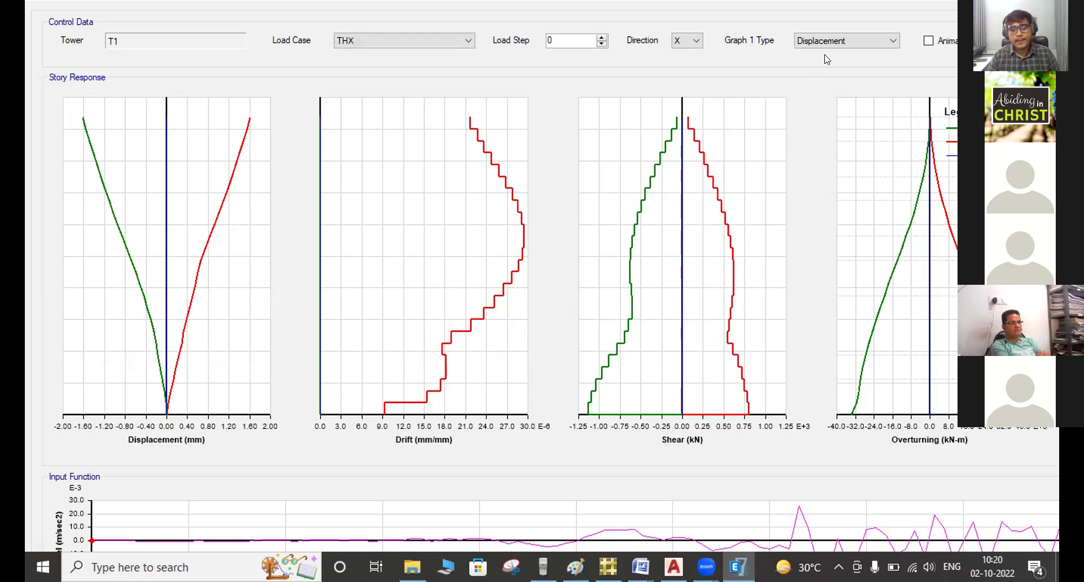
left_click(929, 42)
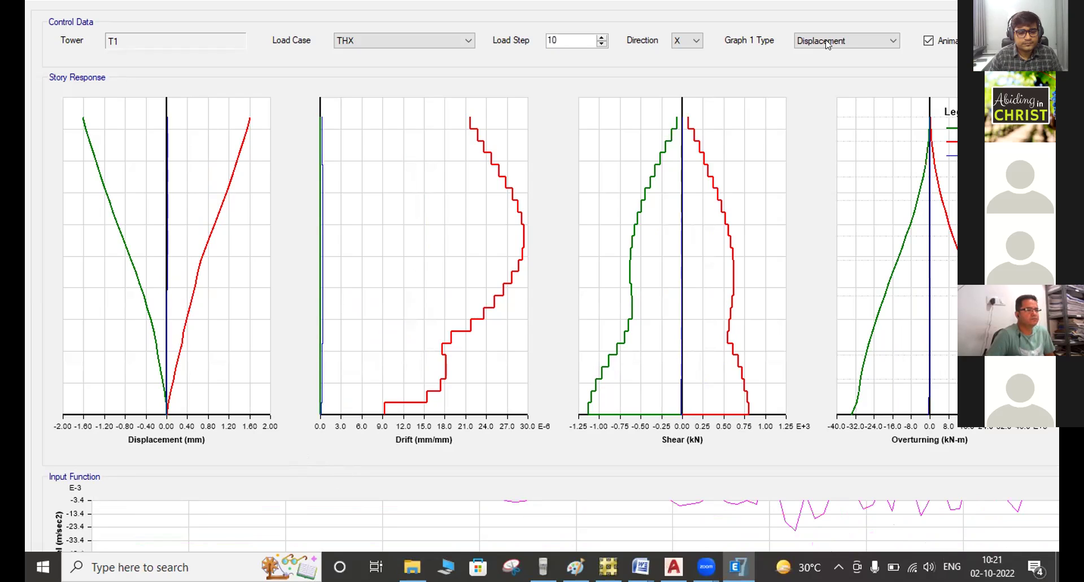
mouse_move(802, 503)
left_mouse_down()
mouse_move(799, 484)
mouse_move(782, 502)
left_mouse_up()
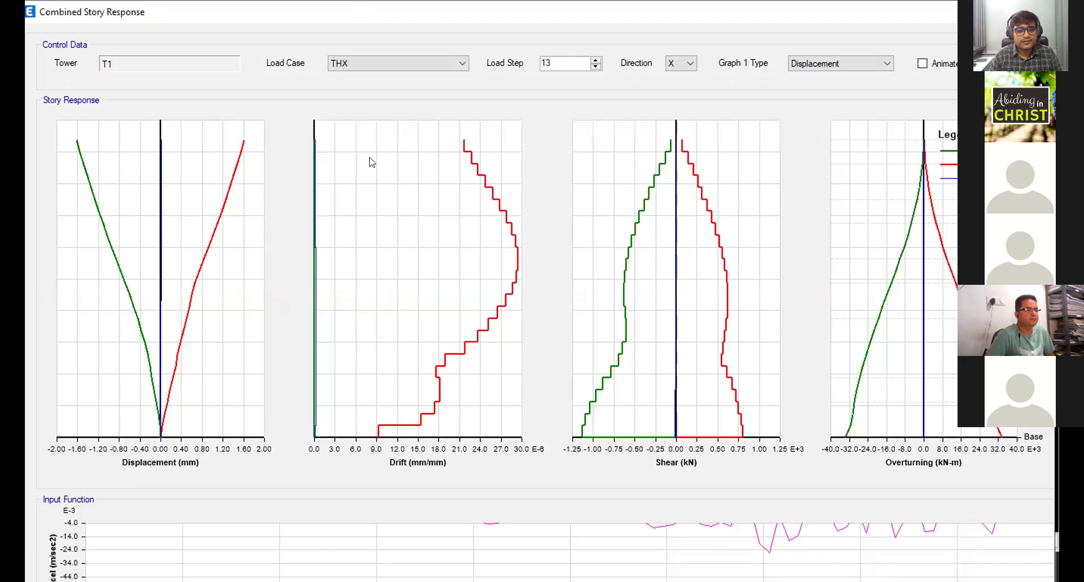
left_click_drag(81, 531, 63, 505)
left_click_drag(229, 548, 278, 501)
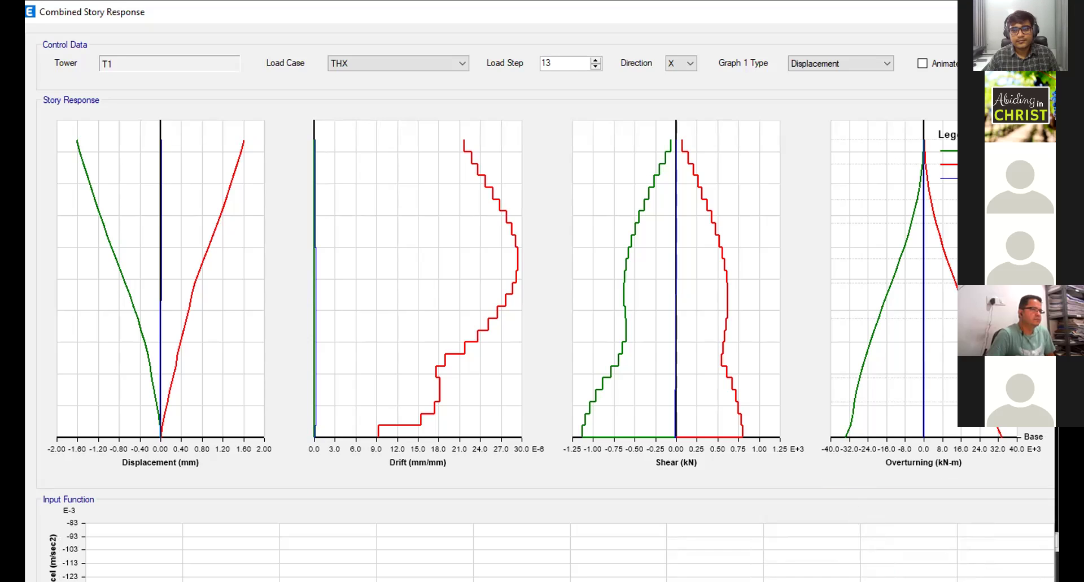
key("super")
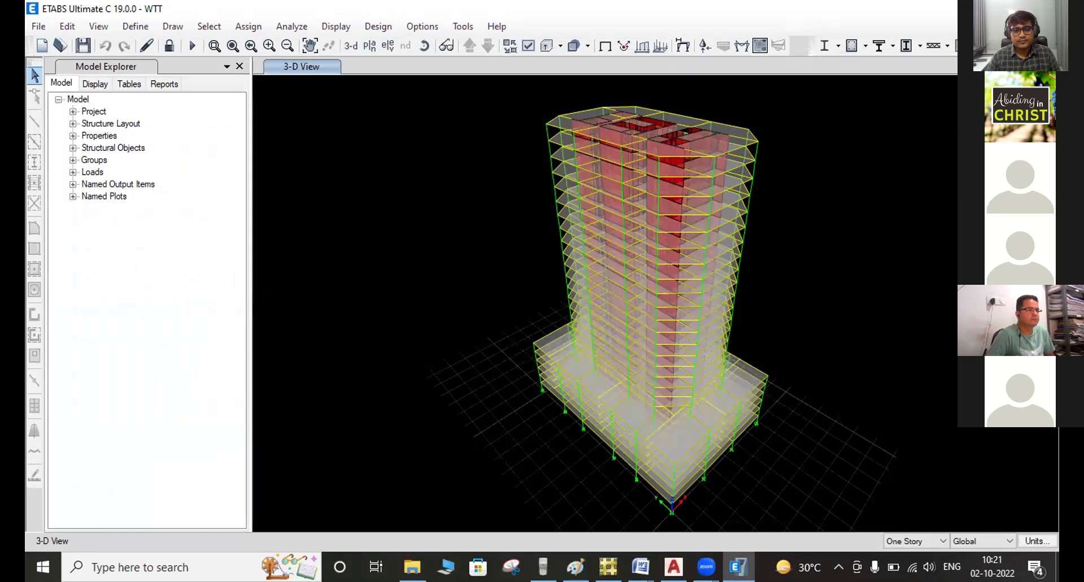
Step: Reopen the combined story response plots to examine the THX displacement, drift, shear and overturning, then close them
left_click(336, 26)
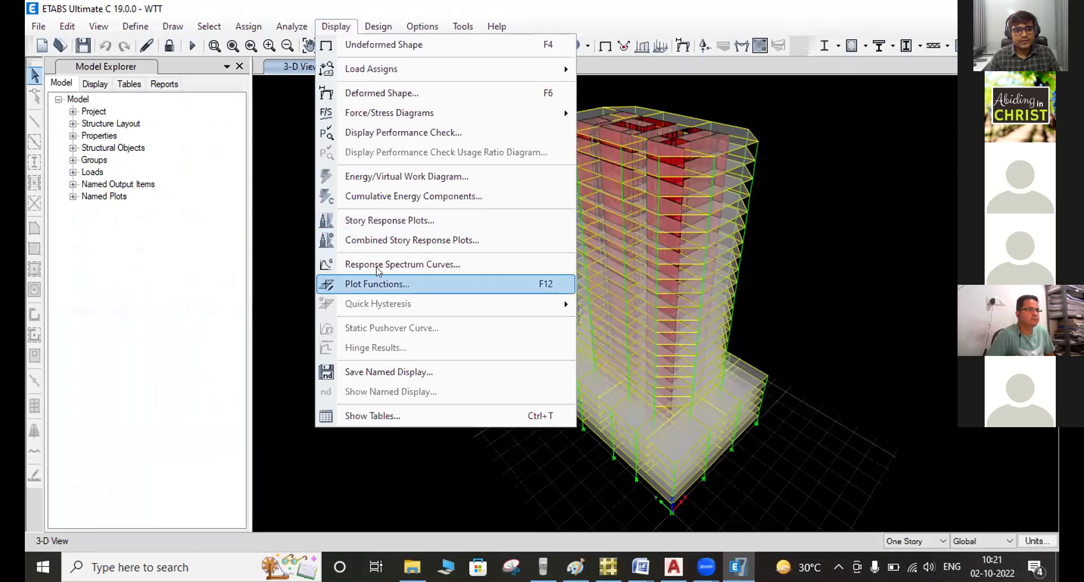
left_click(381, 242)
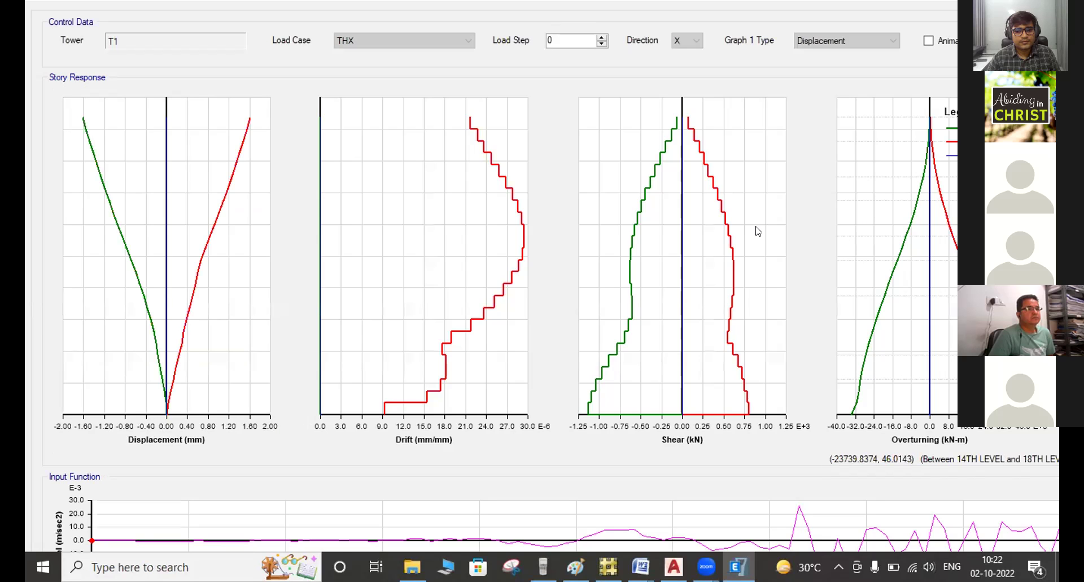
left_click_drag(1048, 1, 967, 39)
left_click(1042, 28)
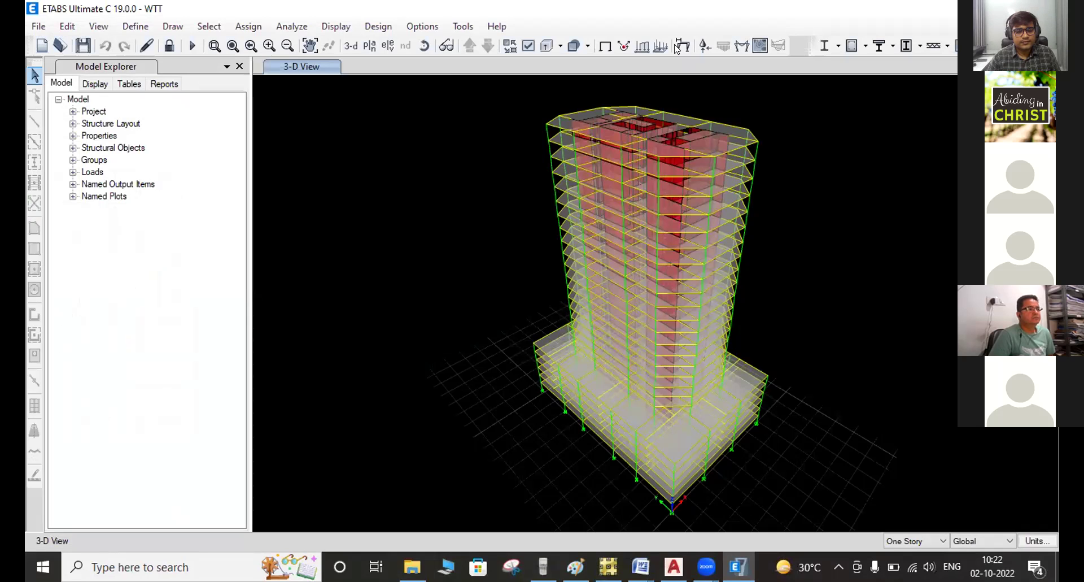
Step: Display the deformed shape for load case THX with automatic scaling and close the settings
key("F6")
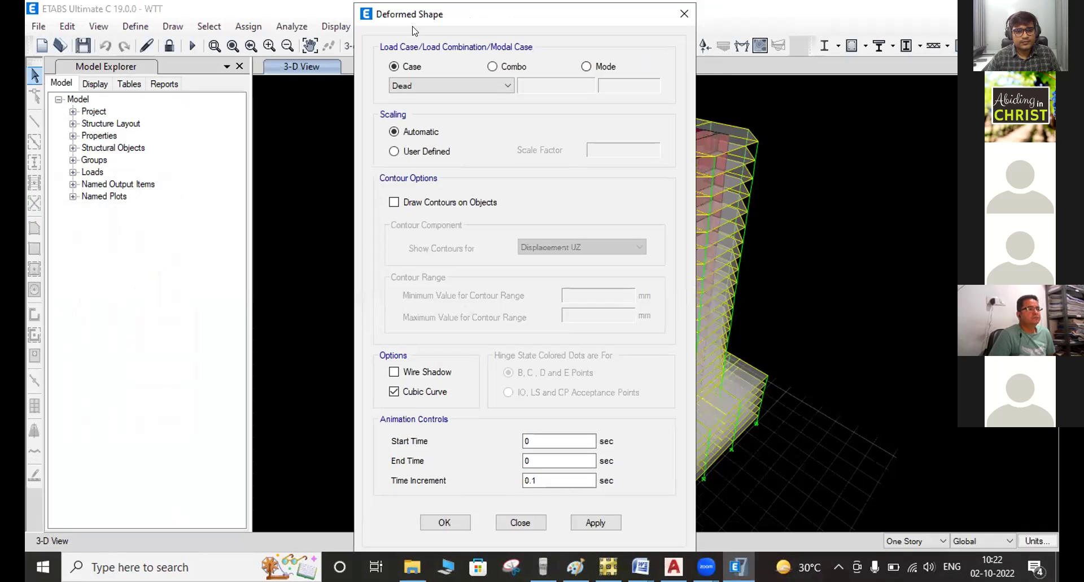
left_click_drag(412, 32, 97, 29)
left_click(125, 83)
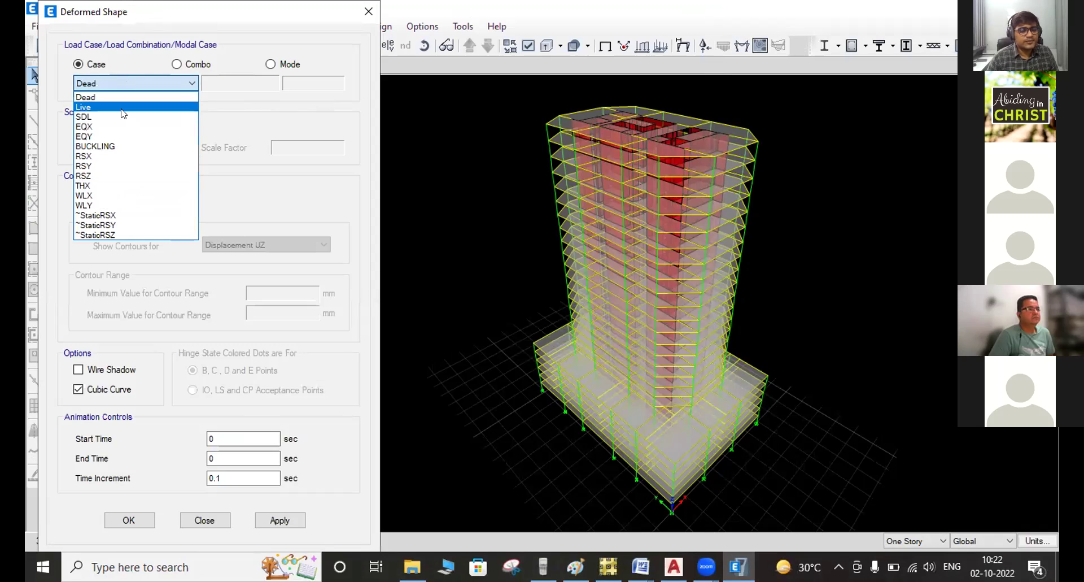
left_click(93, 186)
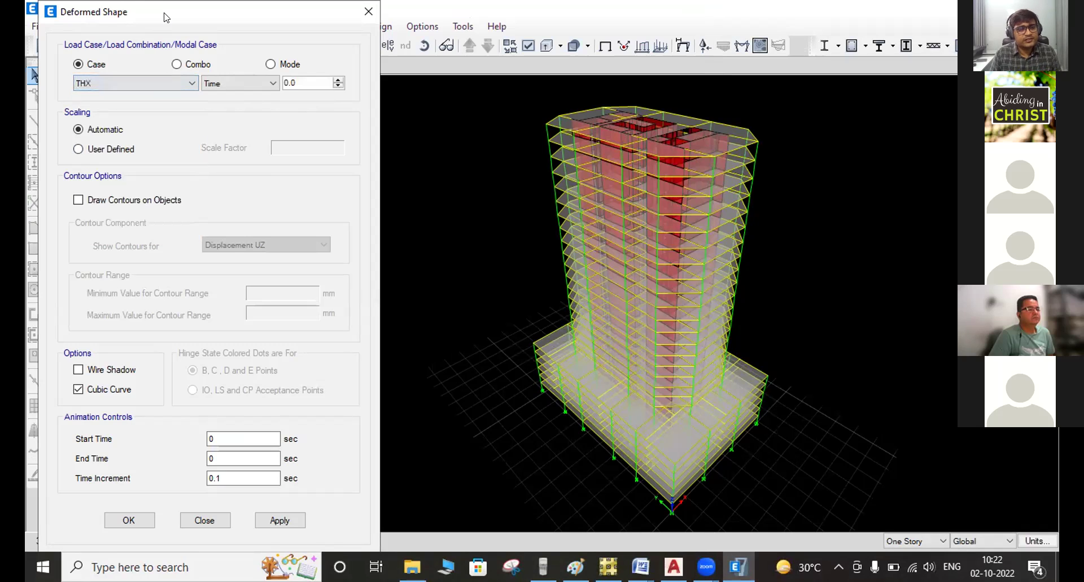
left_click_drag(148, 7, 134, 3)
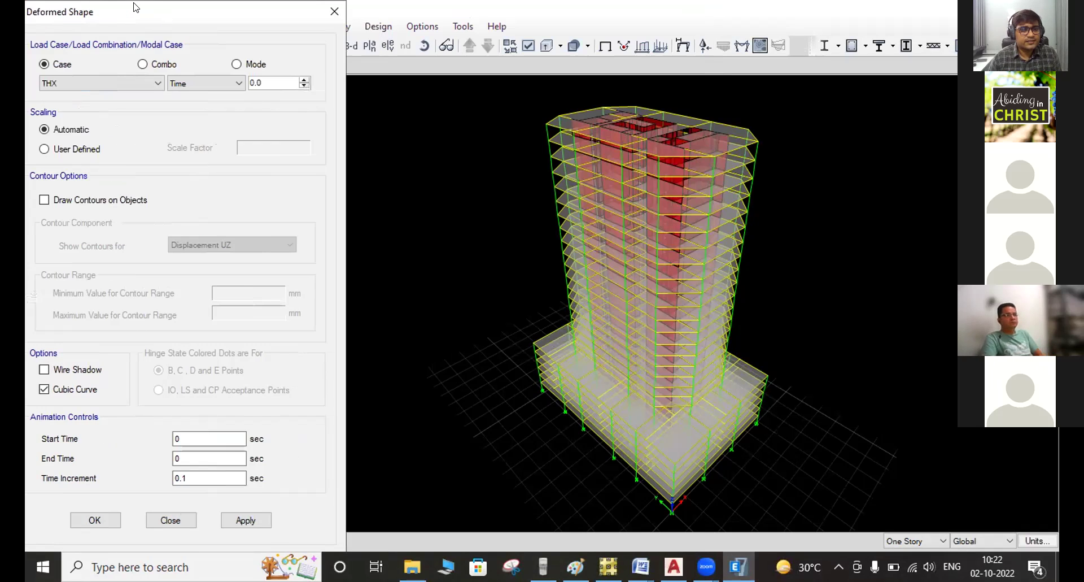
left_click(245, 520)
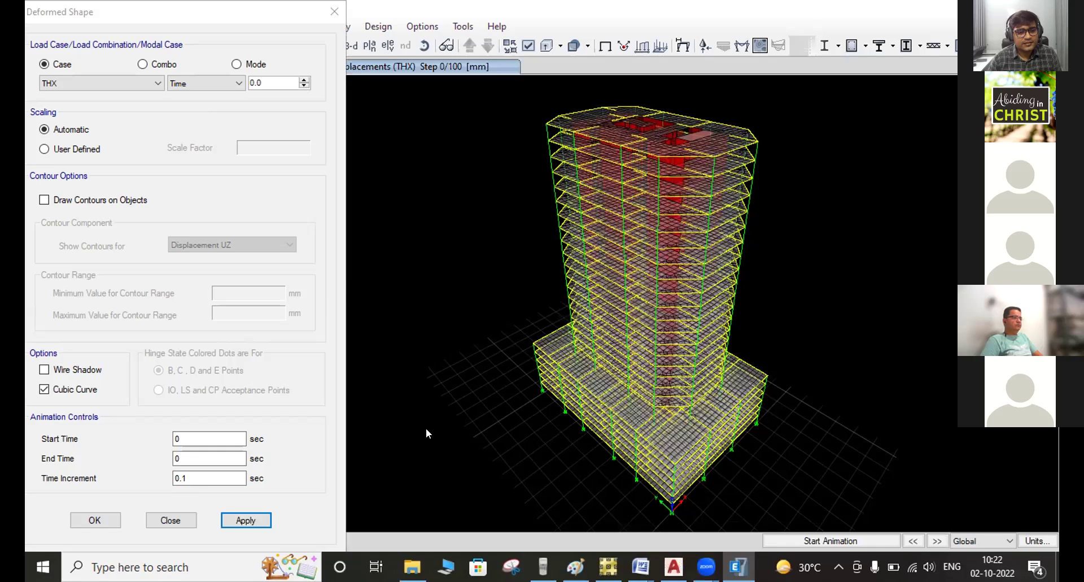
left_click(333, 11)
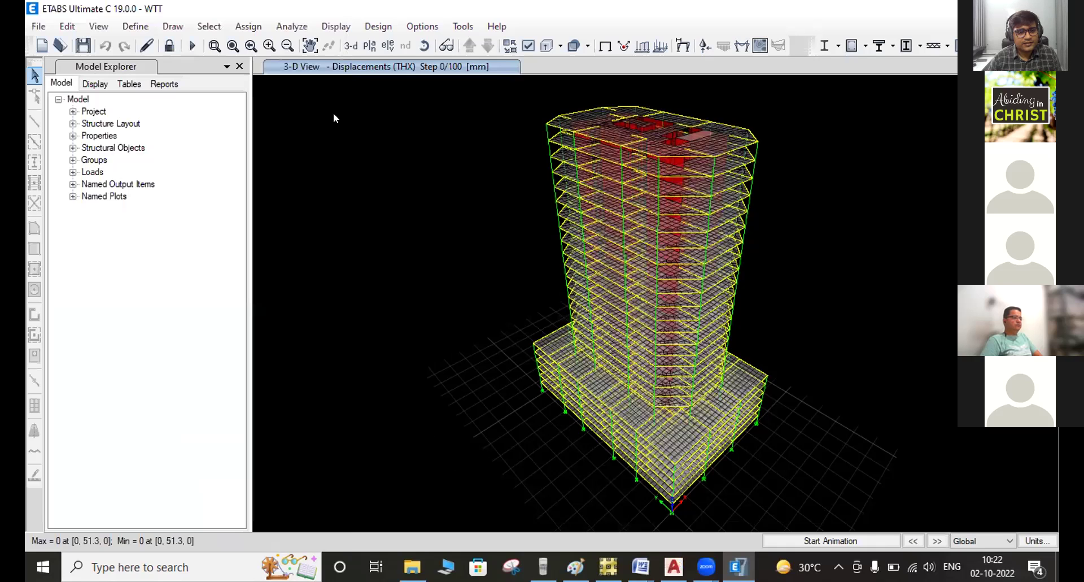
Step: Return the 3-D view to the undeformed shape
left_click(336, 26)
left_click(385, 44)
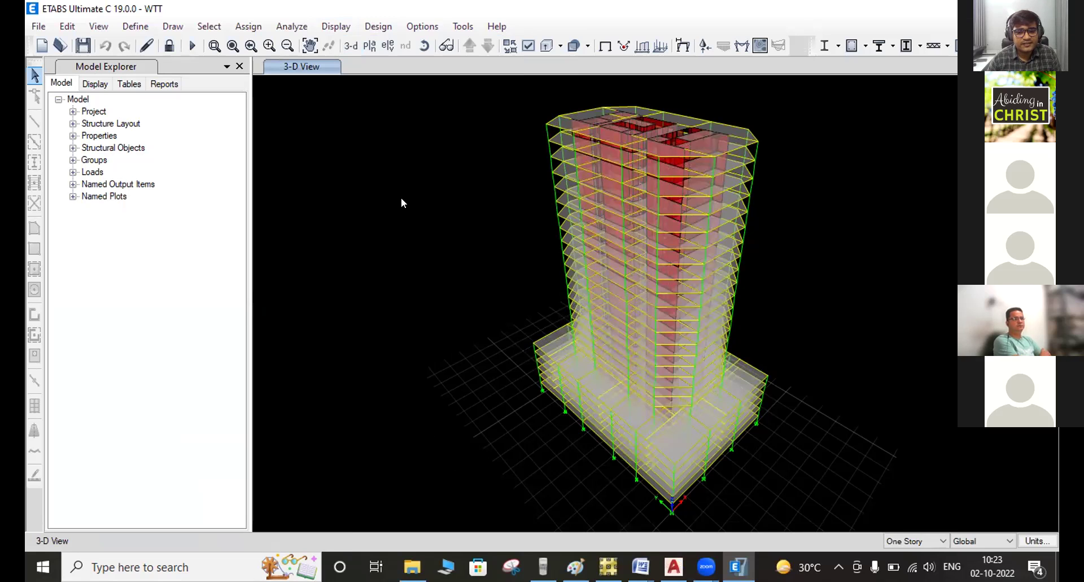
mouse_move(401, 196)
middle_mouse_down()
mouse_move(417, 212)
mouse_move(410, 205)
middle_mouse_up()
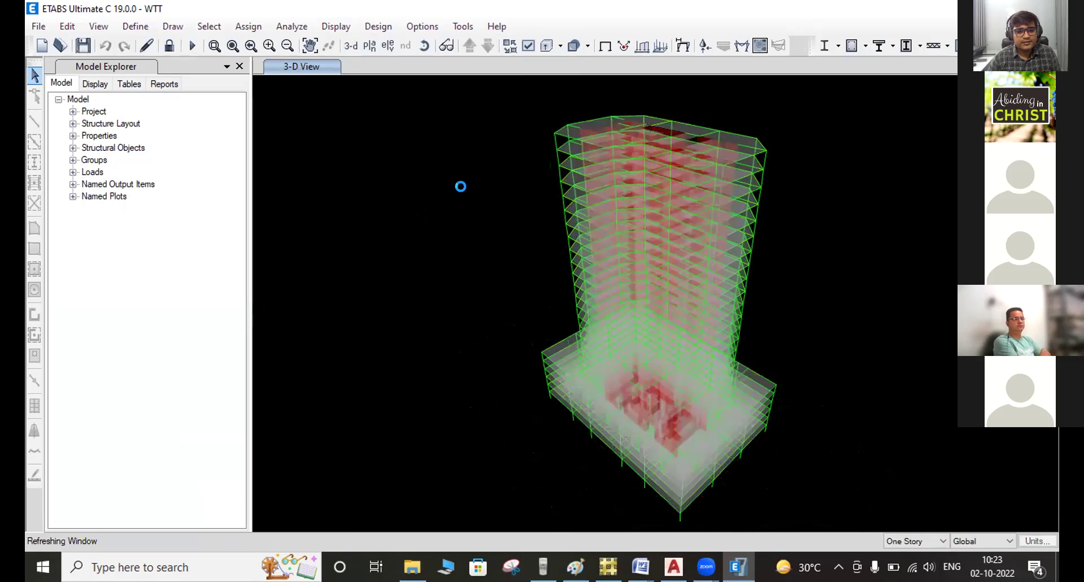
Step: Apply the deformed shape for load case THX to the 3-D view again
left_click(683, 45)
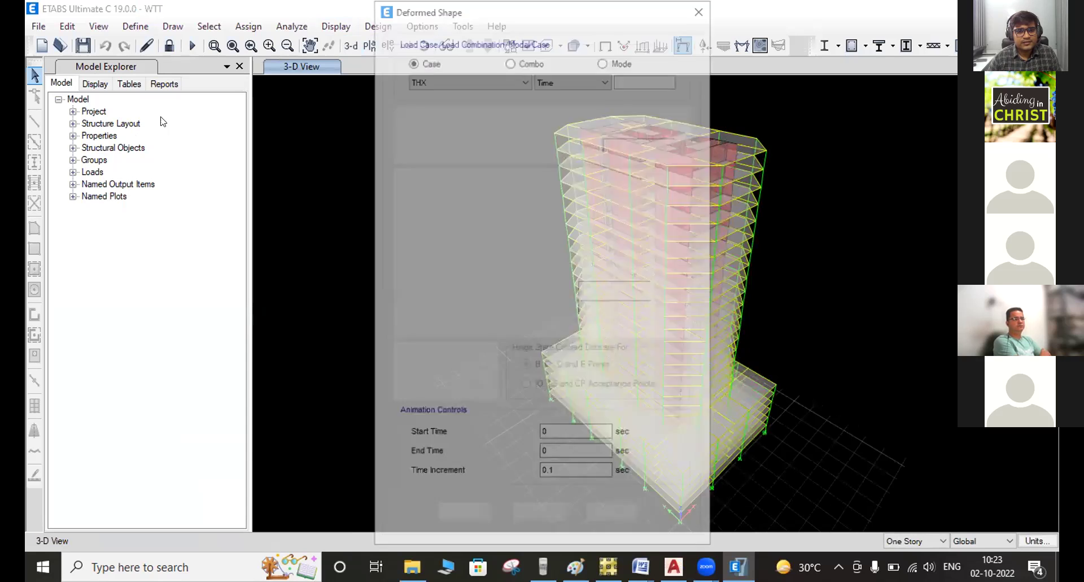
left_click_drag(113, 16, 118, 16)
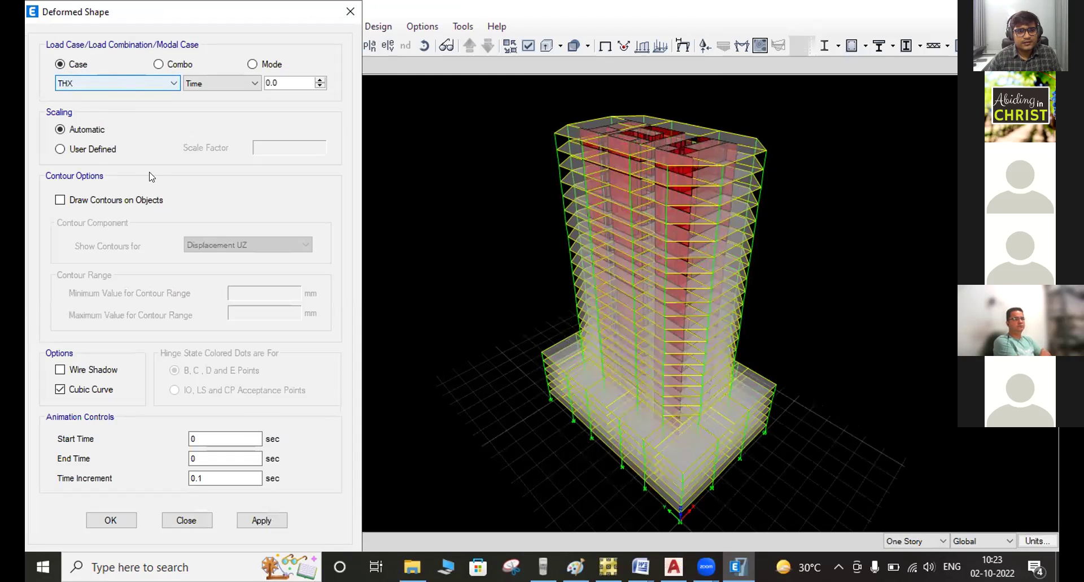
left_click(268, 525)
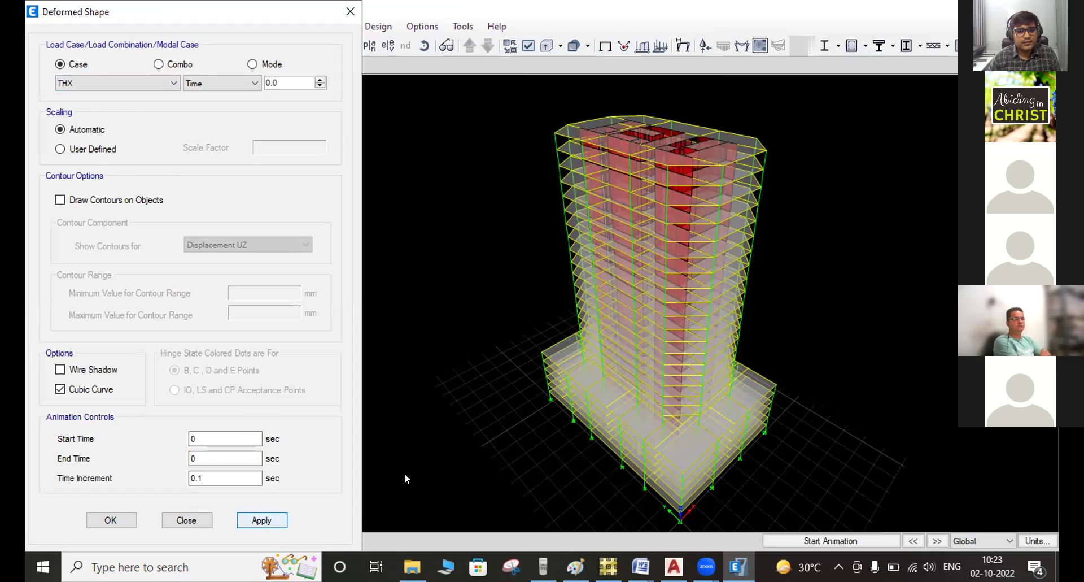
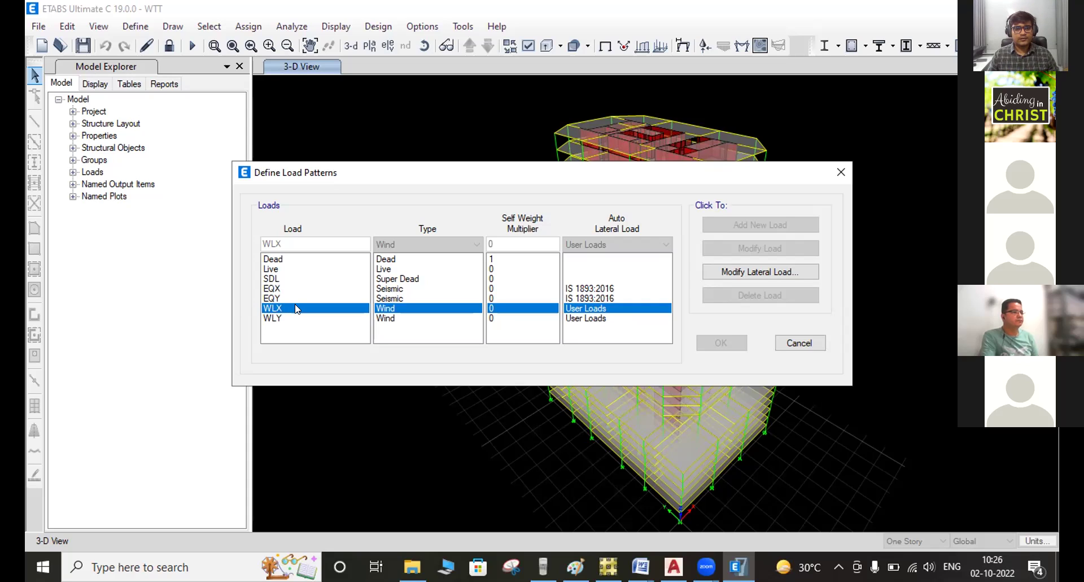
Step: Cancel the load pattern definitions and switch to the TORSIONAL IRREGULARITY folder in File Explorer
left_click(797, 343)
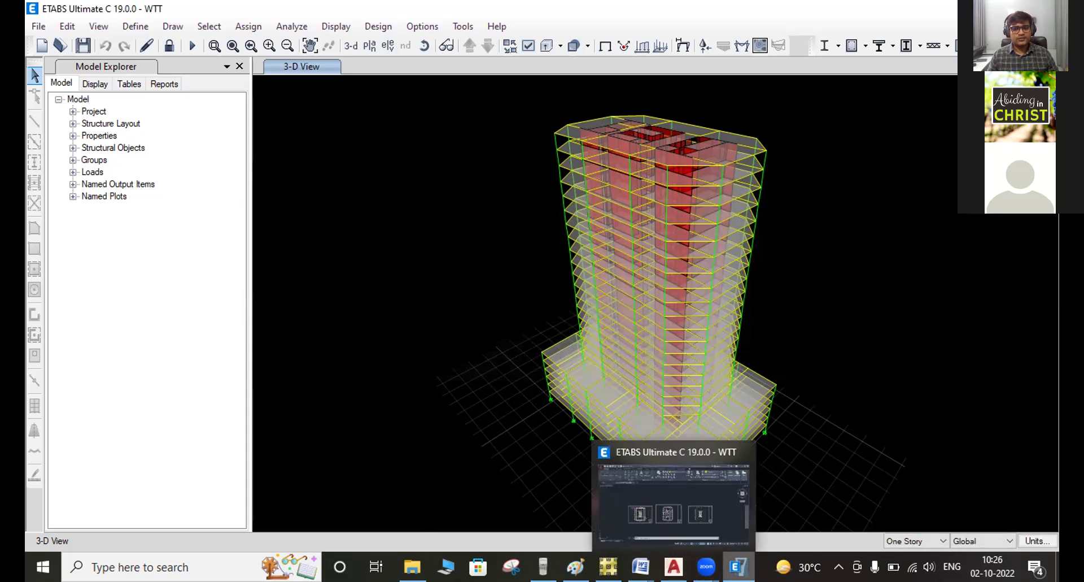
mouse_move(412, 566)
left_click(417, 531)
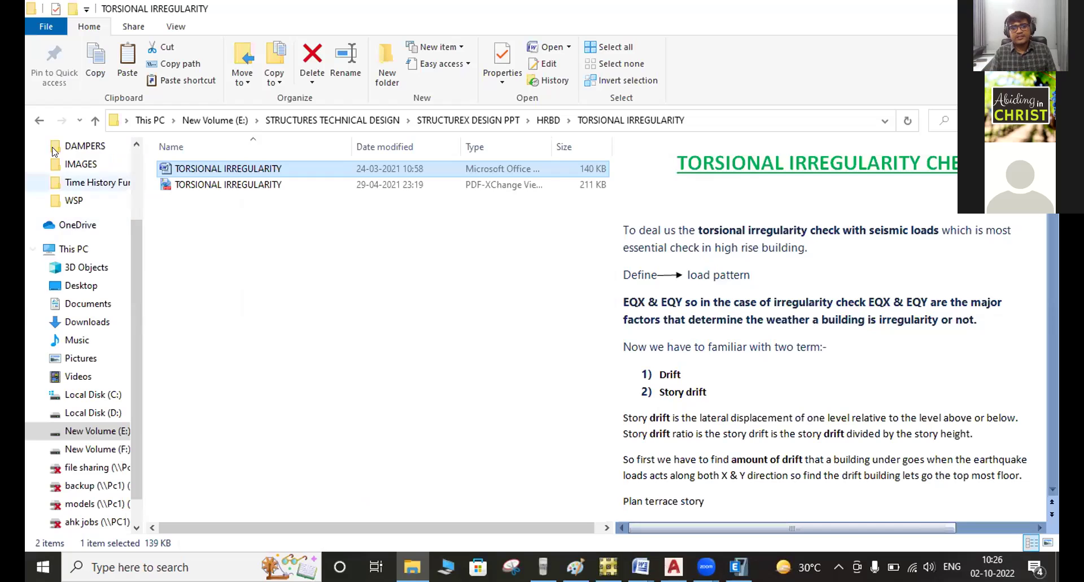
left_click(38, 119)
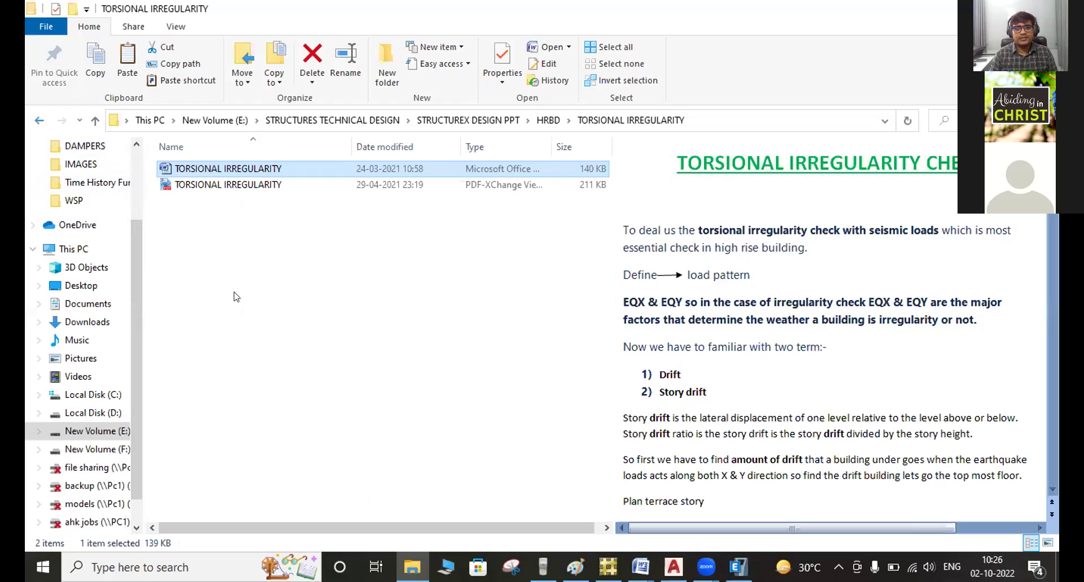
left_click(91, 448)
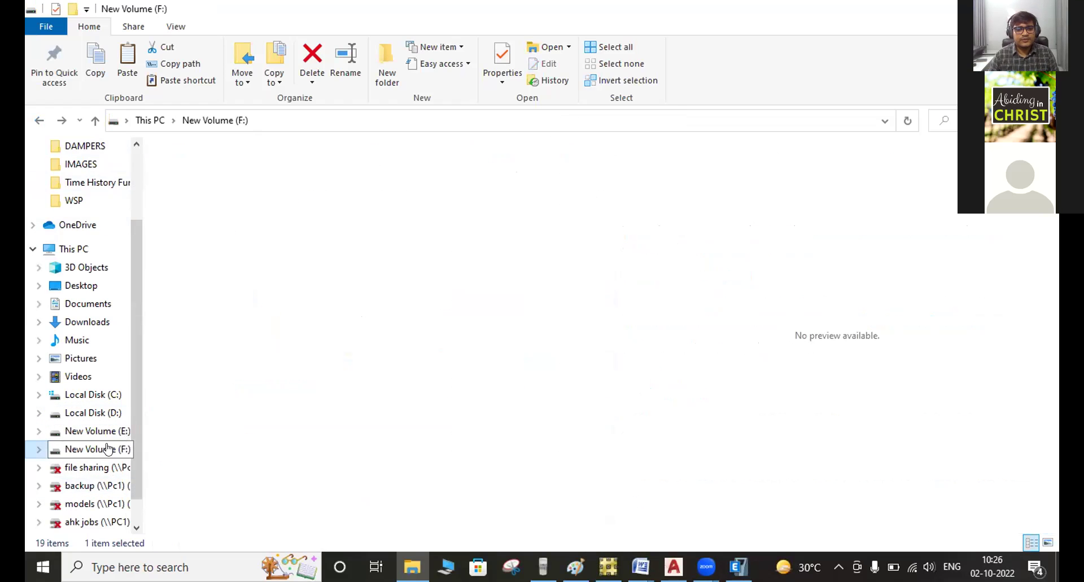
scroll(261, 349, "down", 1)
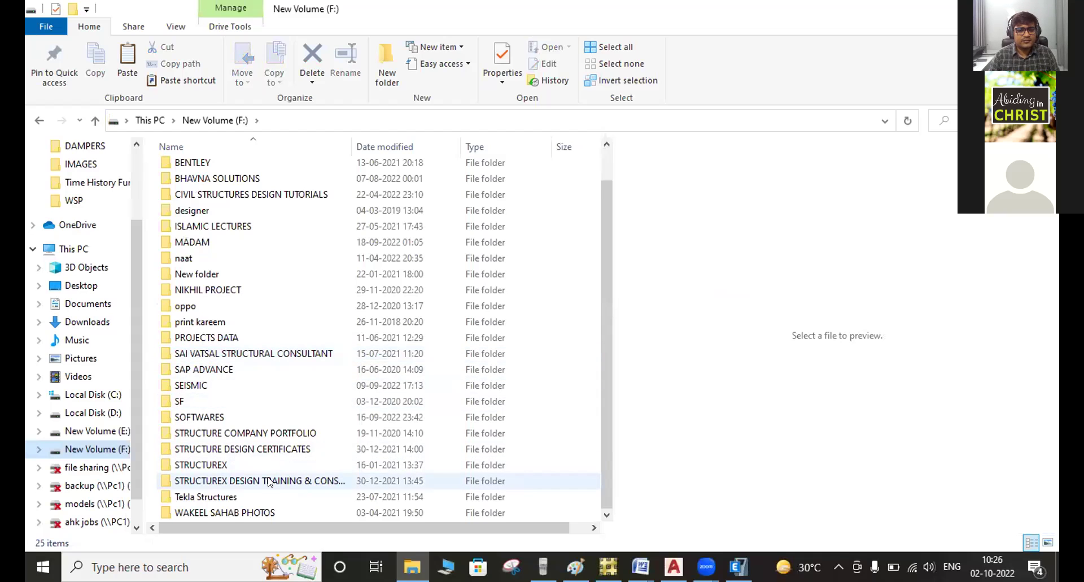
Step: On New Volume (E:), go through STRUCTURES TECHNICAL DESIGN and the lecturer's StructuresPro folder to WIND ANALYSIS, and open WIND TUNNEL NOTES
left_click(94, 431)
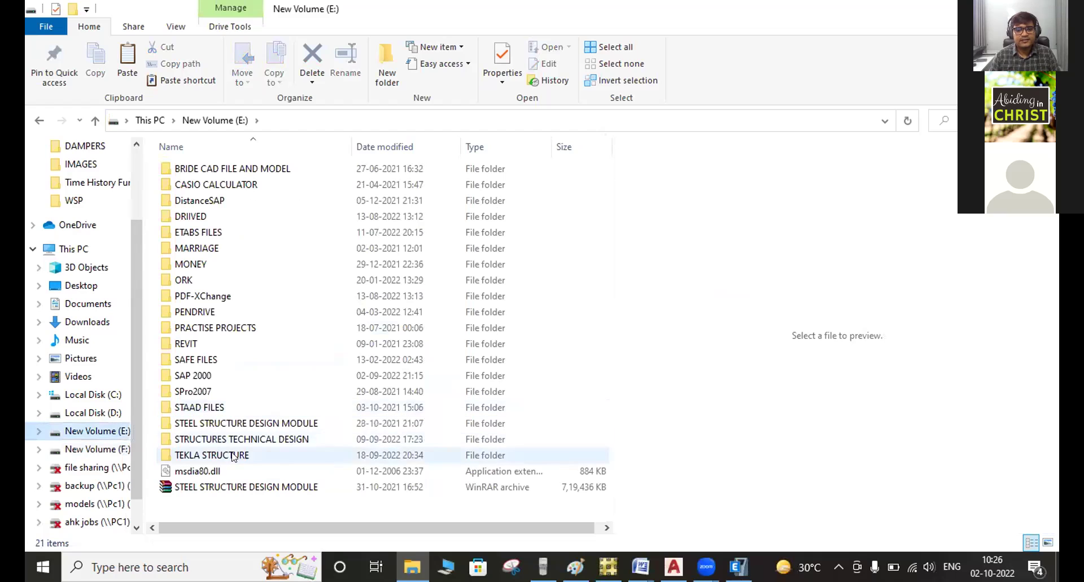
double_click(219, 439)
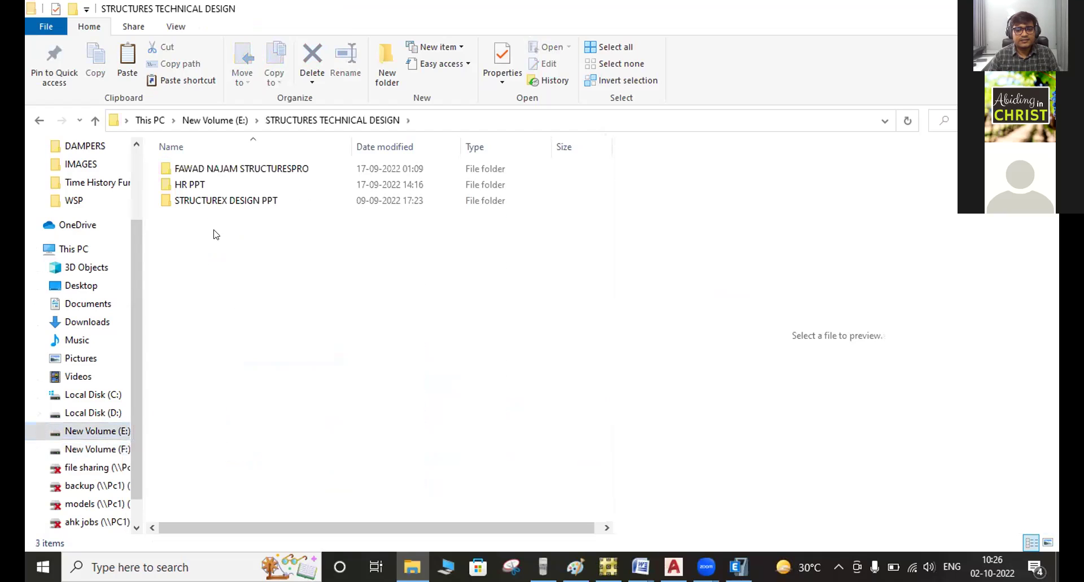
double_click(206, 169)
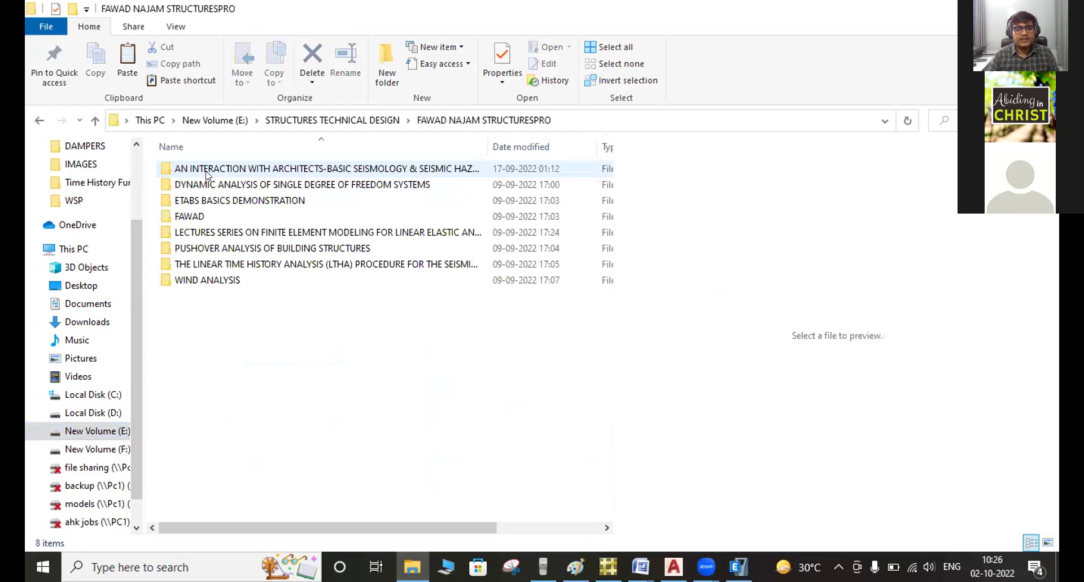
left_click(206, 279)
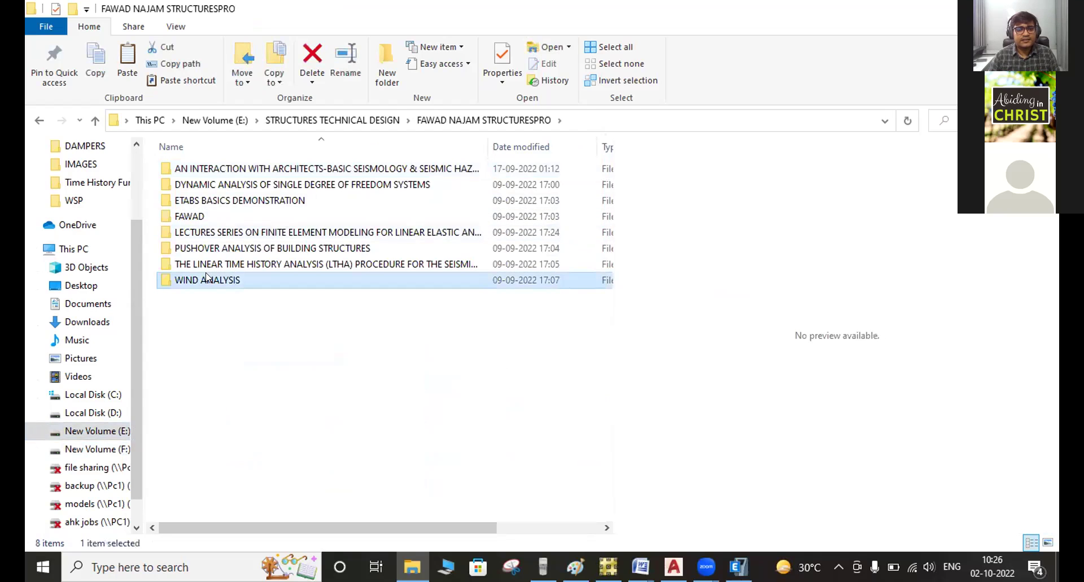
double_click(207, 279)
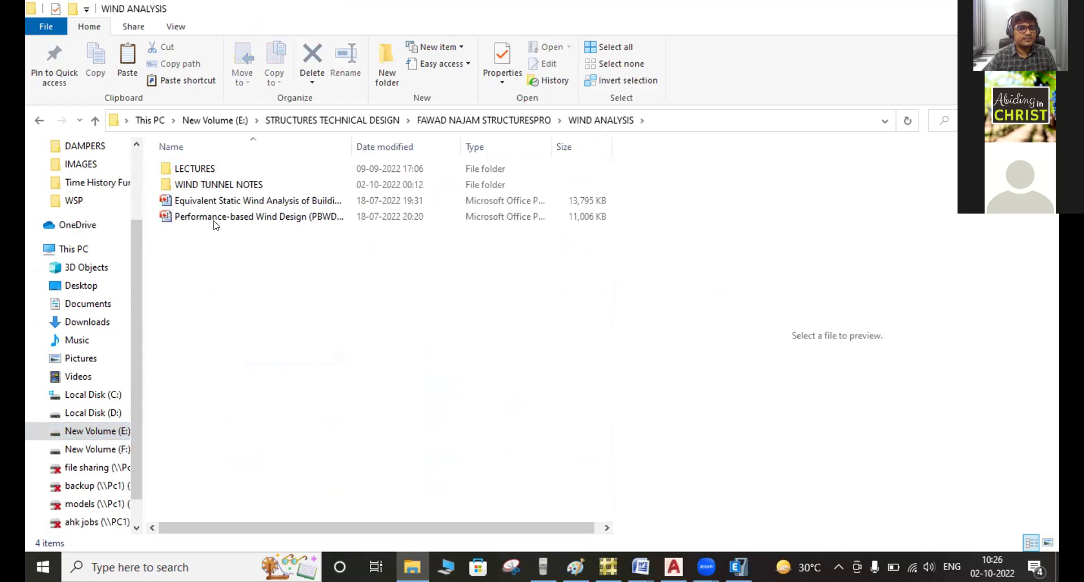
left_click(194, 170)
left_click(187, 188)
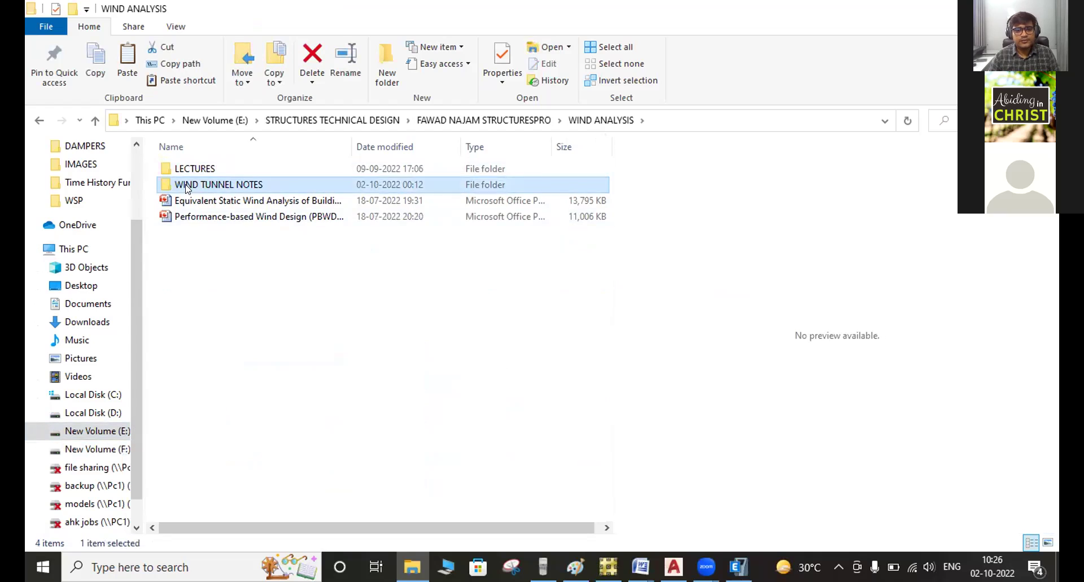
double_click(186, 188)
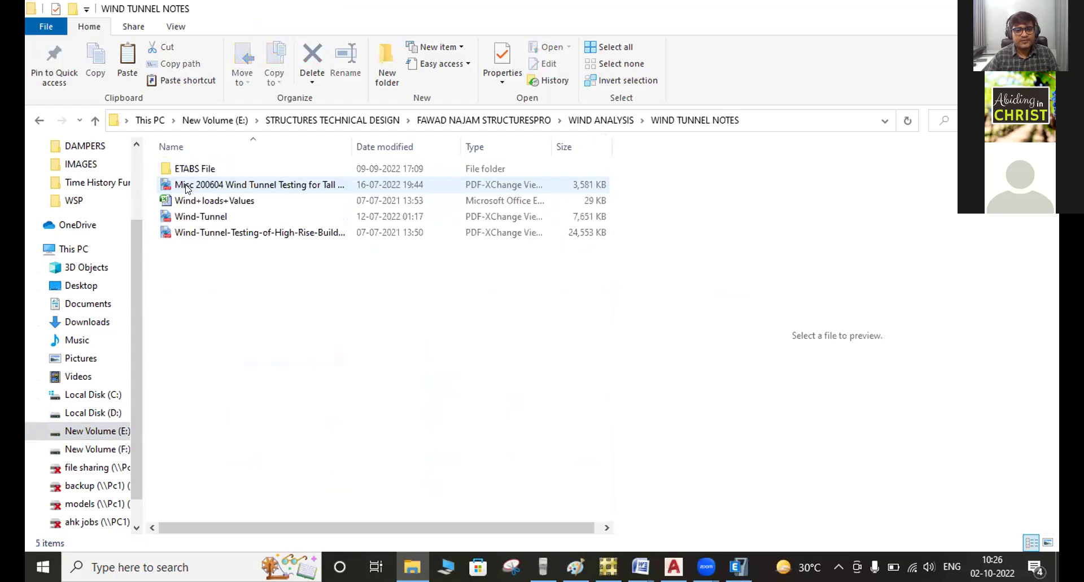
Step: Open the Wind+loads+Values workbook in Excel and look over the story wind loads Fx, FY and MZ
right_click(210, 203)
left_click(390, 178)
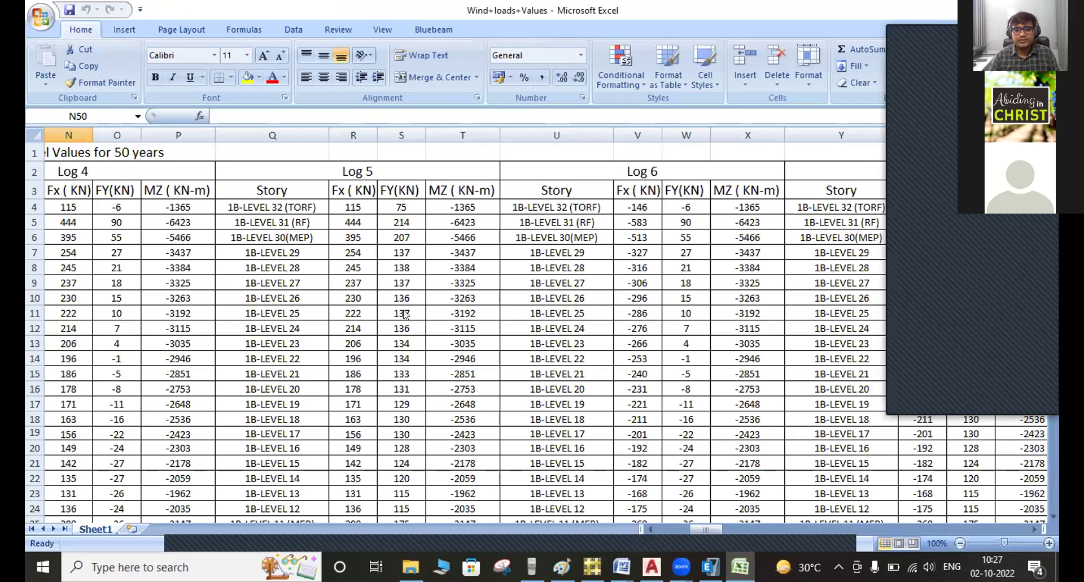
scroll(405, 314, "down", 3)
scroll(404, 314, "up", 3)
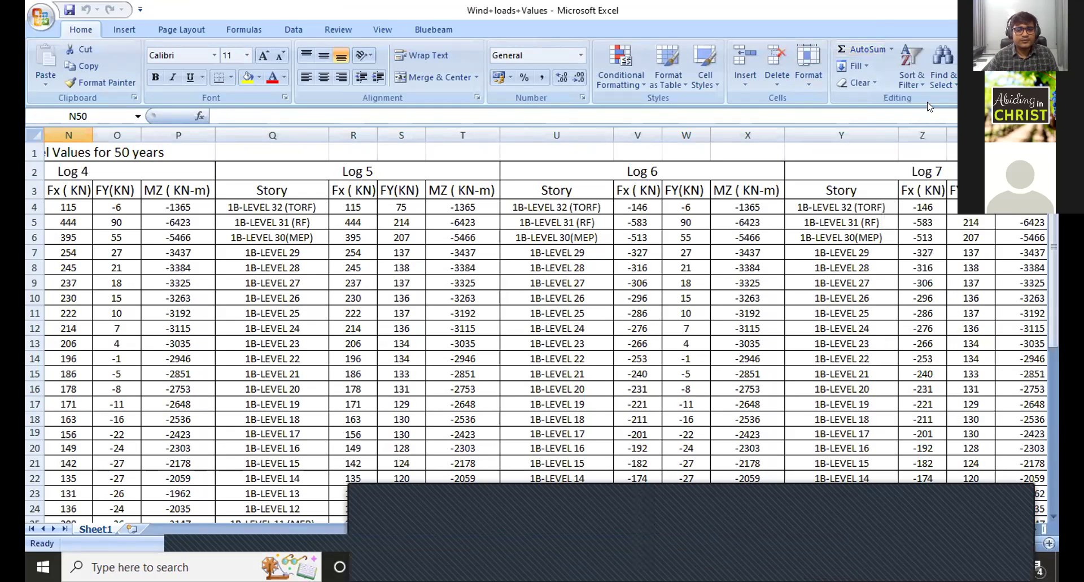
Step: Return to the WIND TUNNEL NOTES folder, preview the Wind-Tunnel PDF, and open Wind-Tunnel-Testing-of-High-Rise-Buildings in PDF-XChange Viewer
key("alt+Tab")
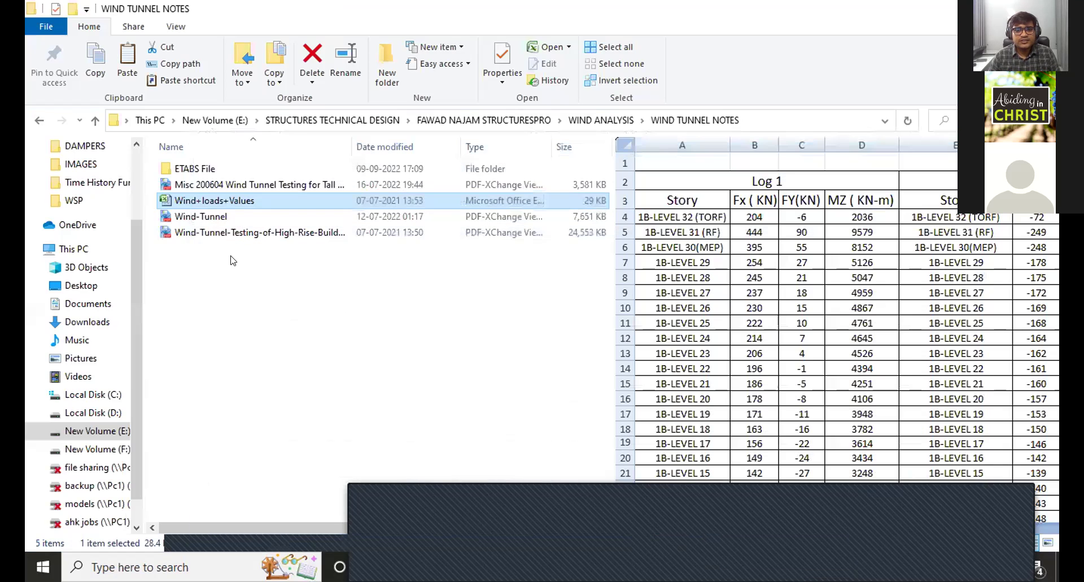
double_click(202, 216)
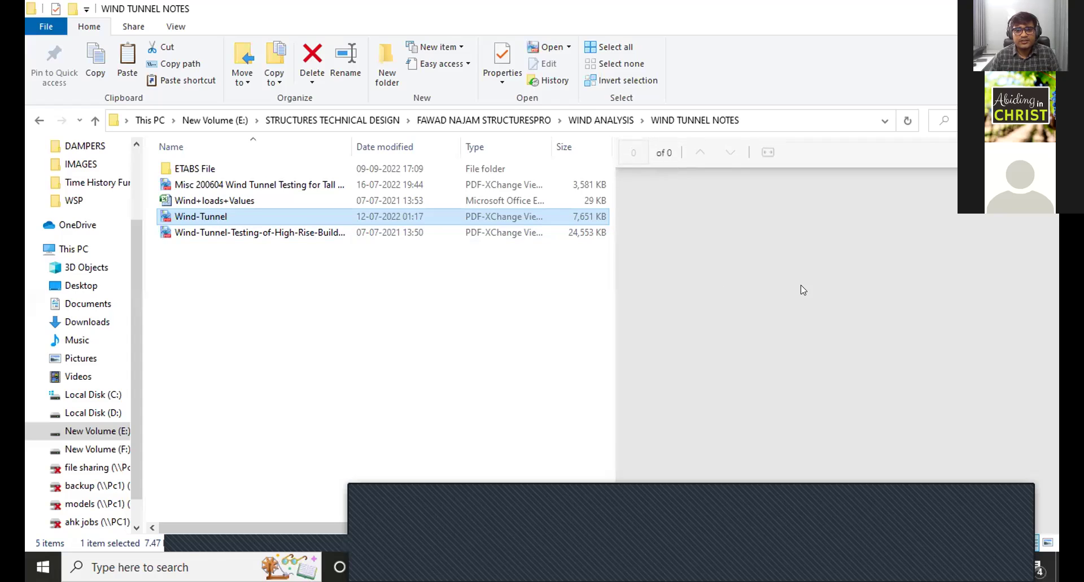
scroll(800, 287, "down", 2)
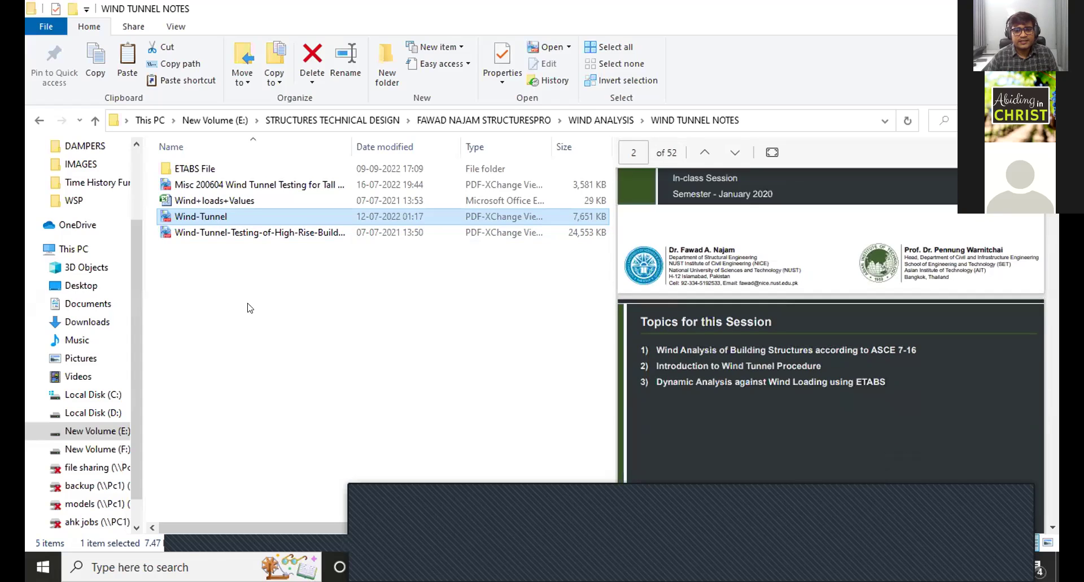
left_click(265, 236)
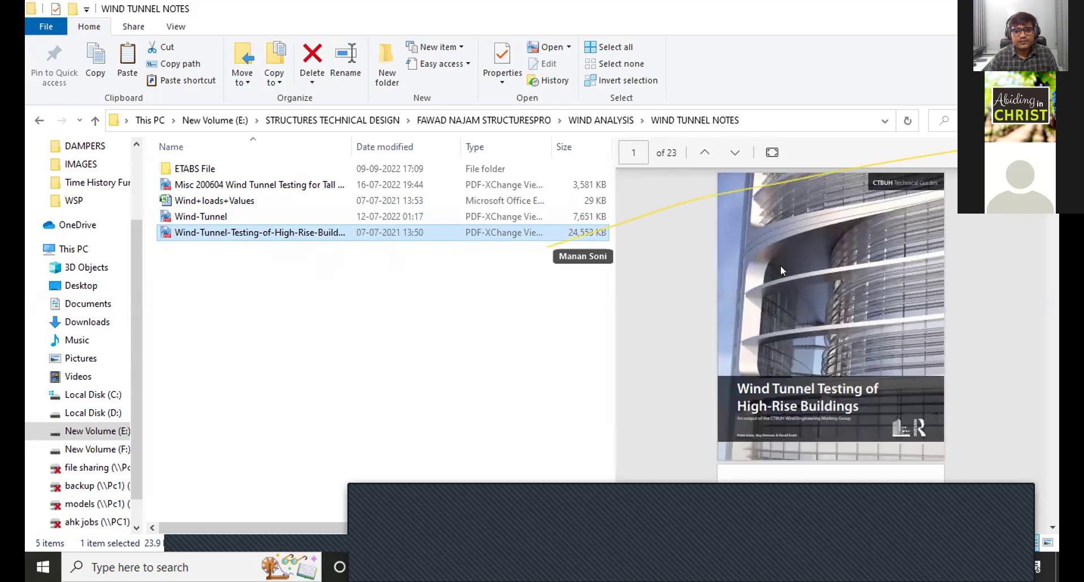
right_click(210, 234)
left_click(270, 180)
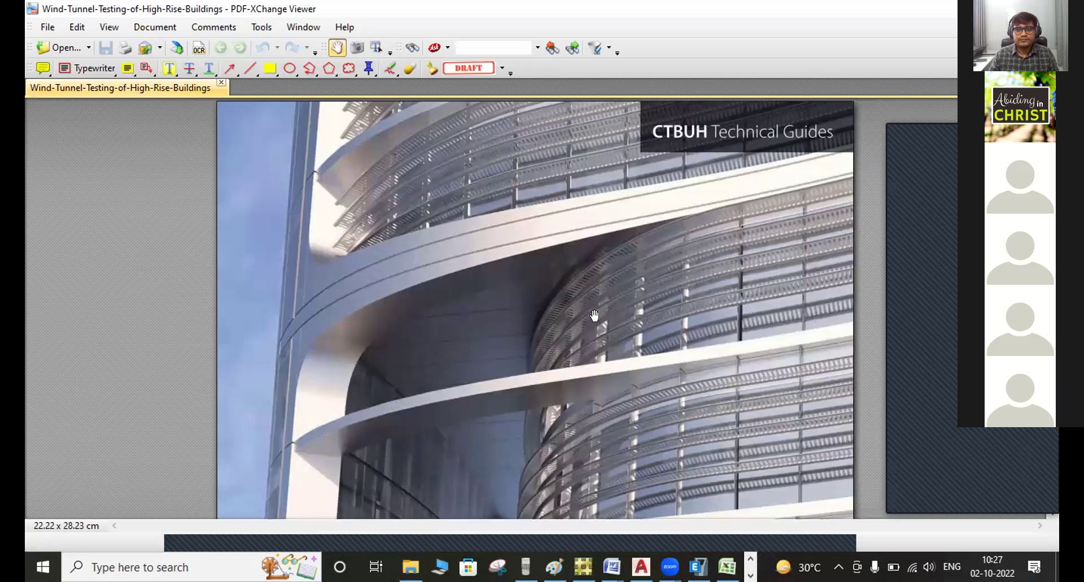
Step: Go from the cover of the wind tunnel testing guide to its table of contents and look over the chapters
scroll(552, 347, "down", 2, "ctrl")
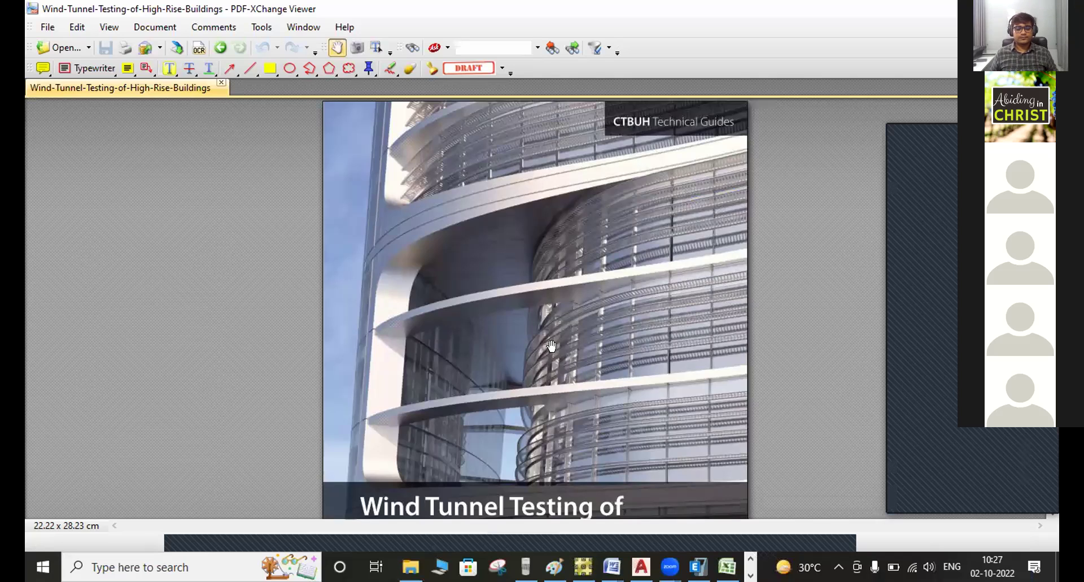
scroll(551, 345, "down", 3)
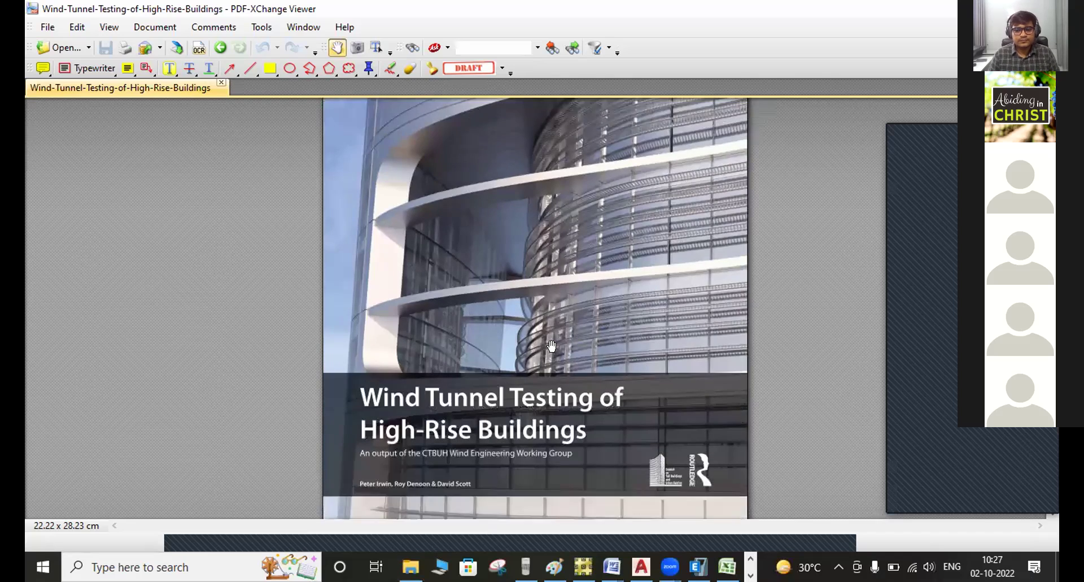
scroll(552, 346, "down", 1)
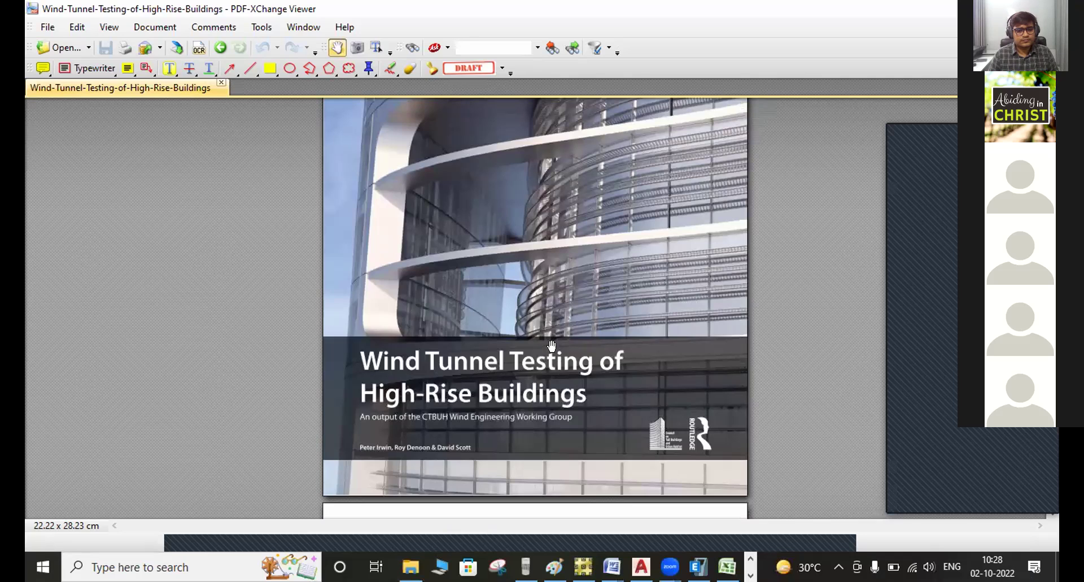
scroll(552, 346, "down", 20)
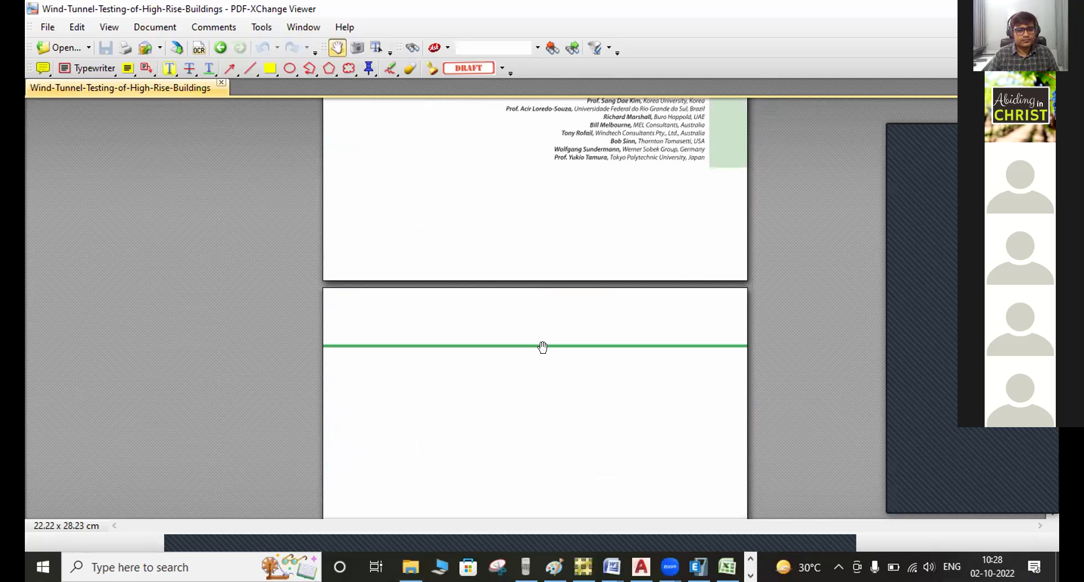
scroll(543, 347, "down", 15)
scroll(536, 373, "up", 3, "ctrl")
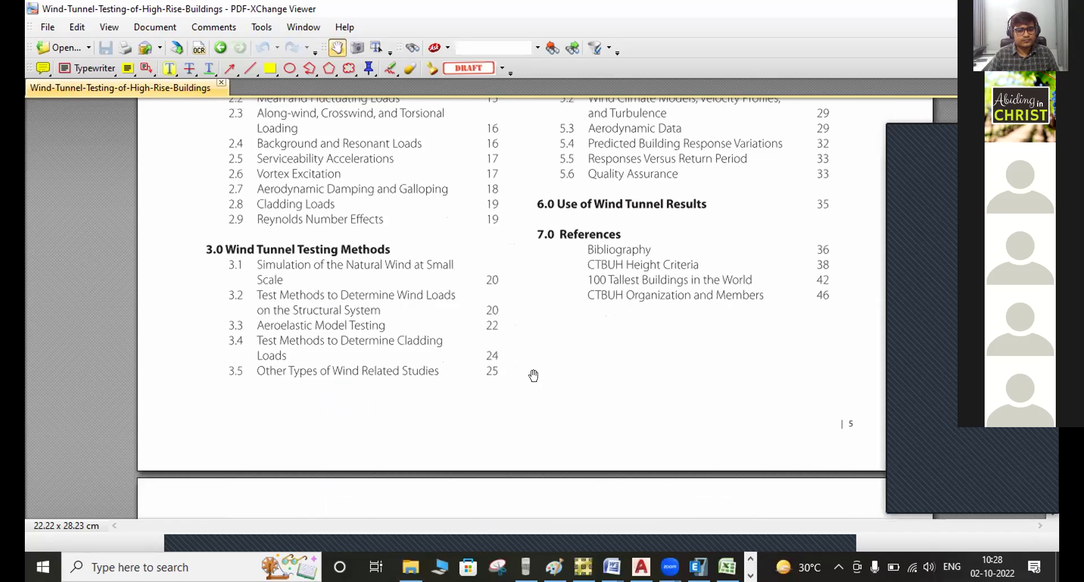
Step: Continue past the preface to the wind climate pages and examine the topography model test of Hong Kong
scroll(534, 376, "down", 12)
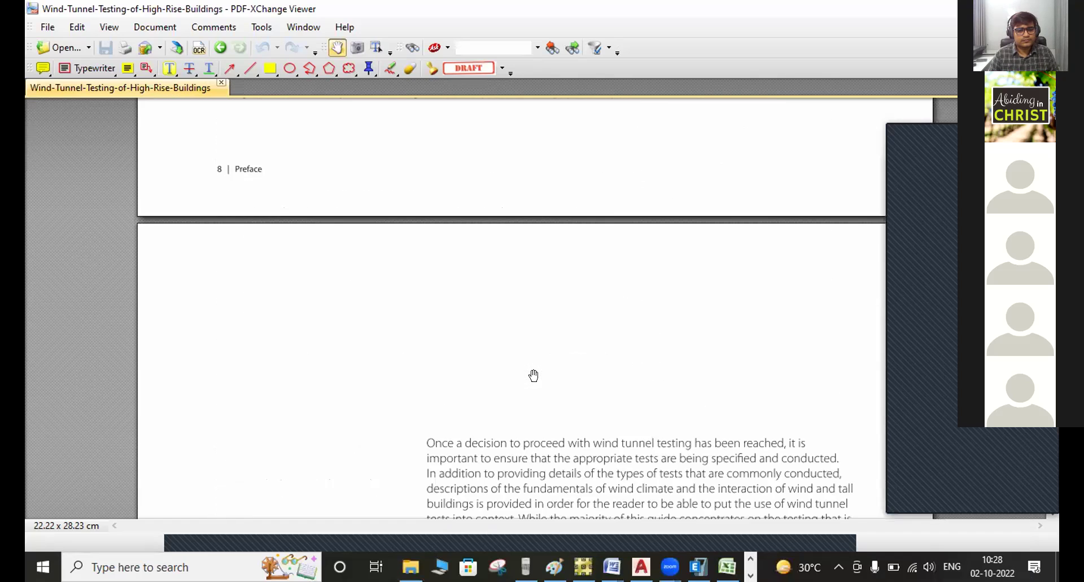
scroll(534, 374, "down", 3, "ctrl")
scroll(534, 376, "down", 4)
scroll(533, 375, "down", 15)
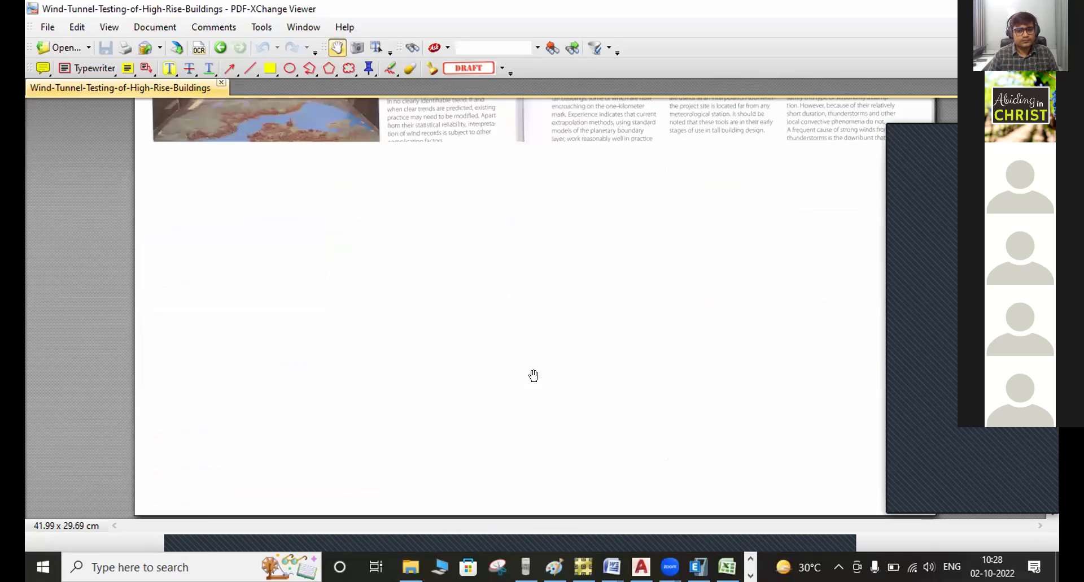
scroll(534, 375, "up", 4)
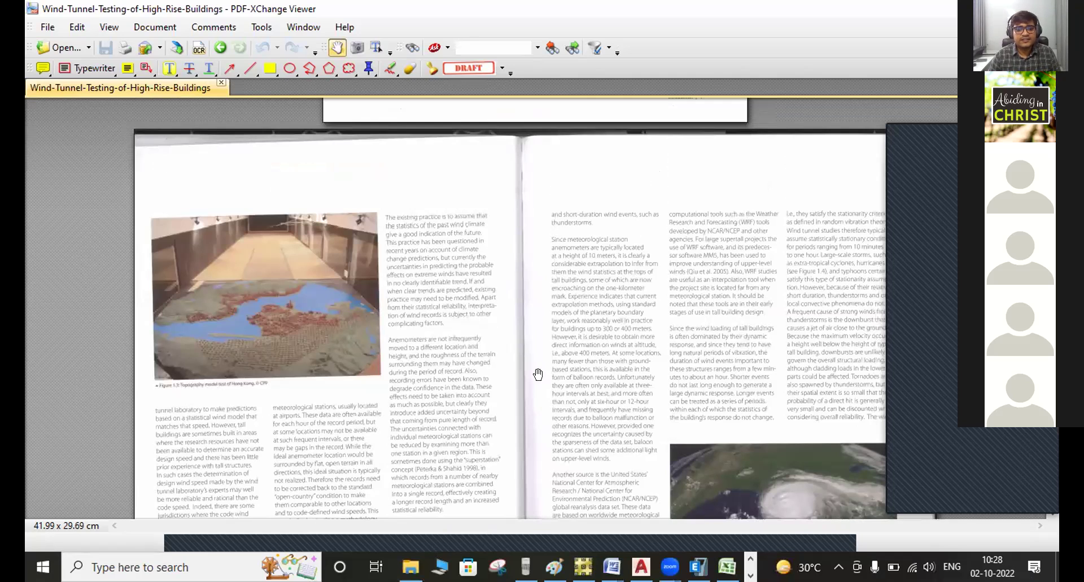
scroll(538, 374, "down", 1)
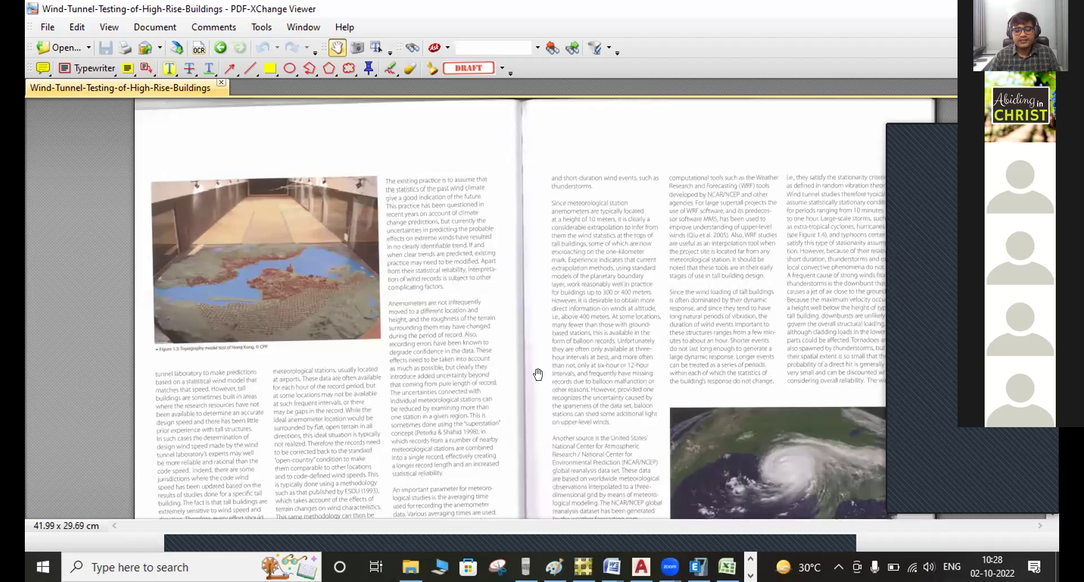
Step: Examine the gust wind speed versus return period graph and the wind direction probability diagram in Figures 1.5 and 1.6
scroll(537, 374, "down", 10)
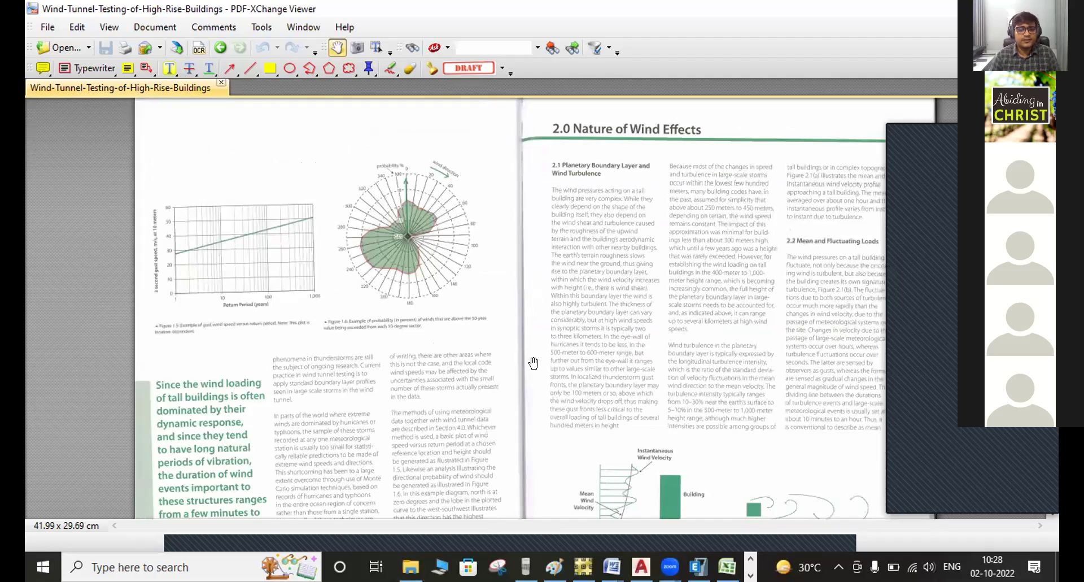
scroll(348, 264, "up", 1, "ctrl")
scroll(385, 359, "up", 3)
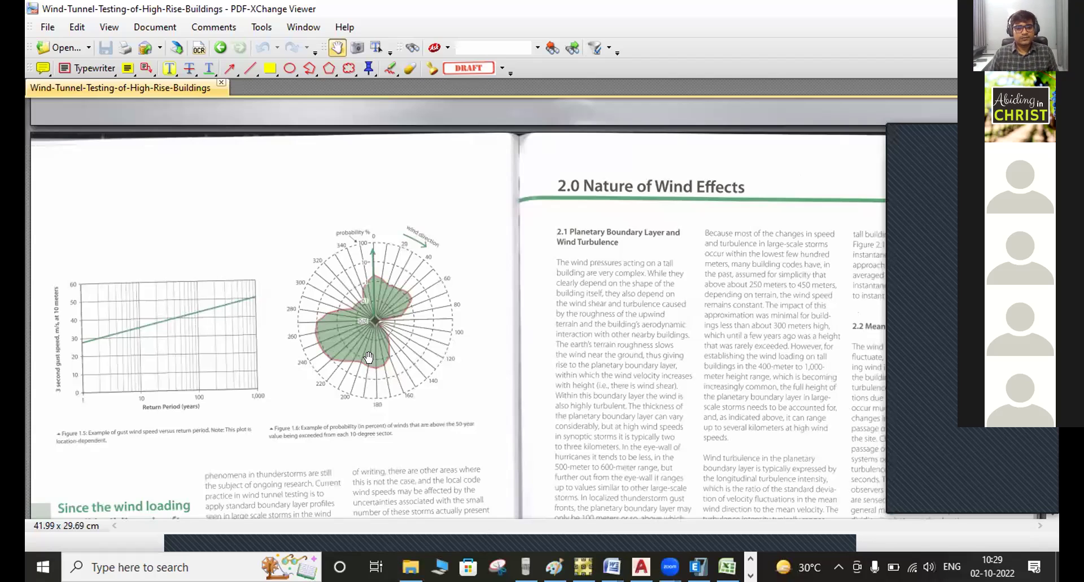
scroll(214, 348, "up", 3, "ctrl")
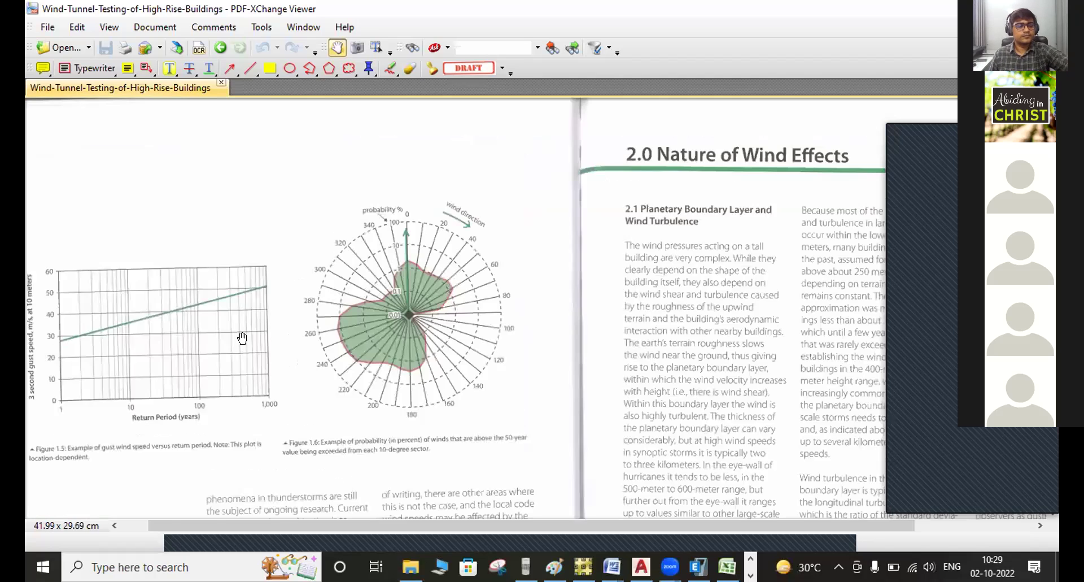
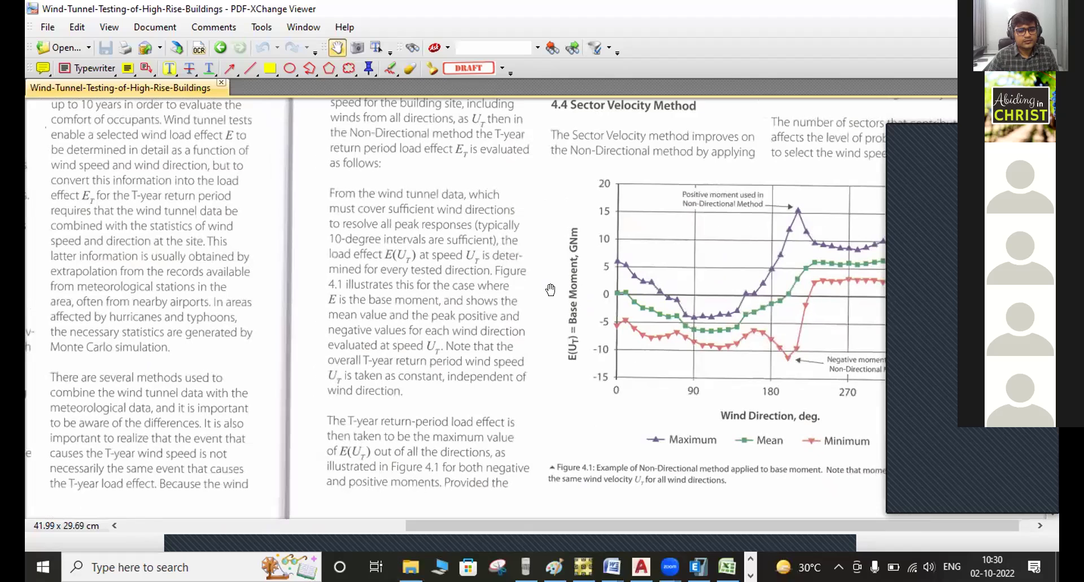
Step: Examine the base moment chart in Figure 4.1 and the aerodynamic coefficient plots against wind direction in chapter 5
scroll(560, 310, "right", 1)
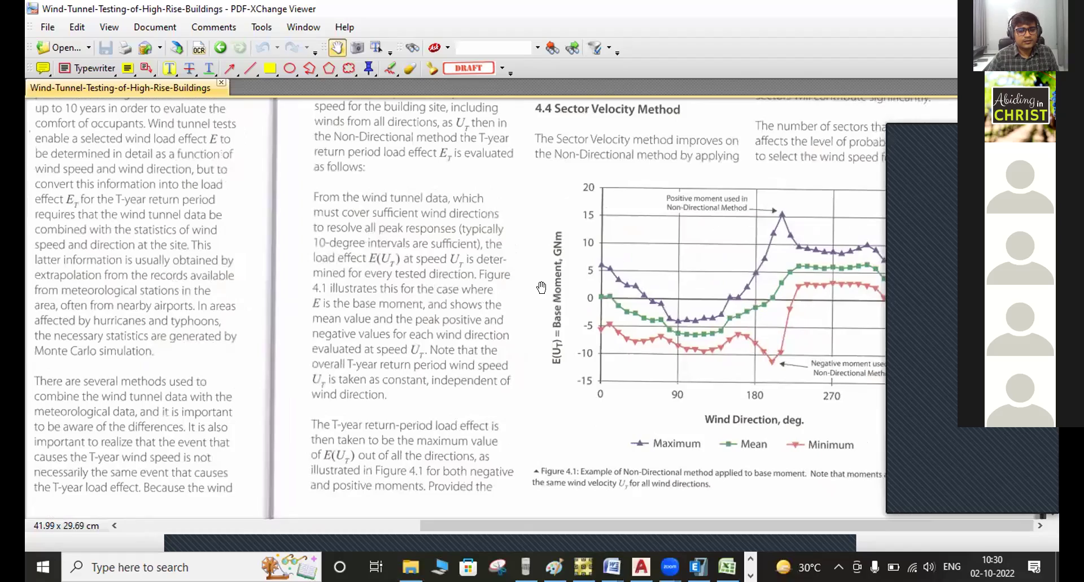
scroll(542, 287, "down", 3, "ctrl")
left_click_drag(456, 383, 466, 249)
scroll(492, 274, "down", 10)
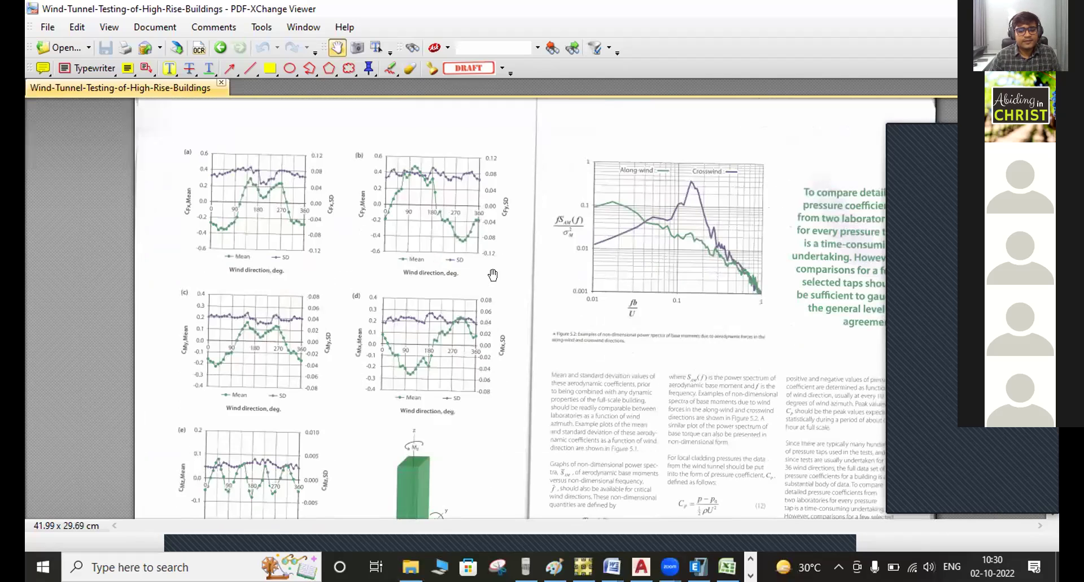
scroll(492, 274, "down", 1)
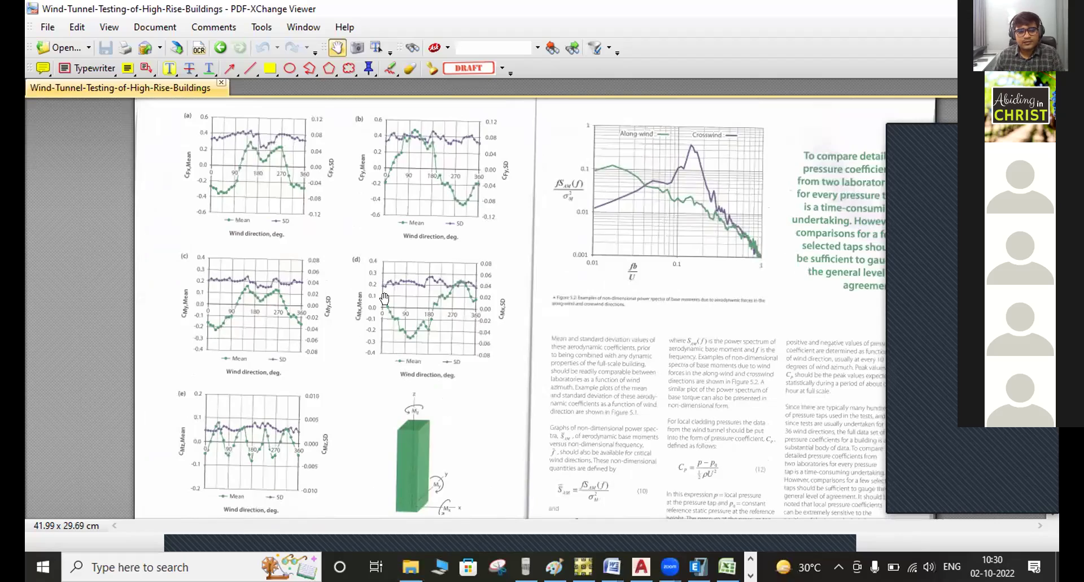
Step: Skim the rest of the guide from Predicted Building Response Variations through the Bibliography to the back cover
scroll(385, 298, "down", 15)
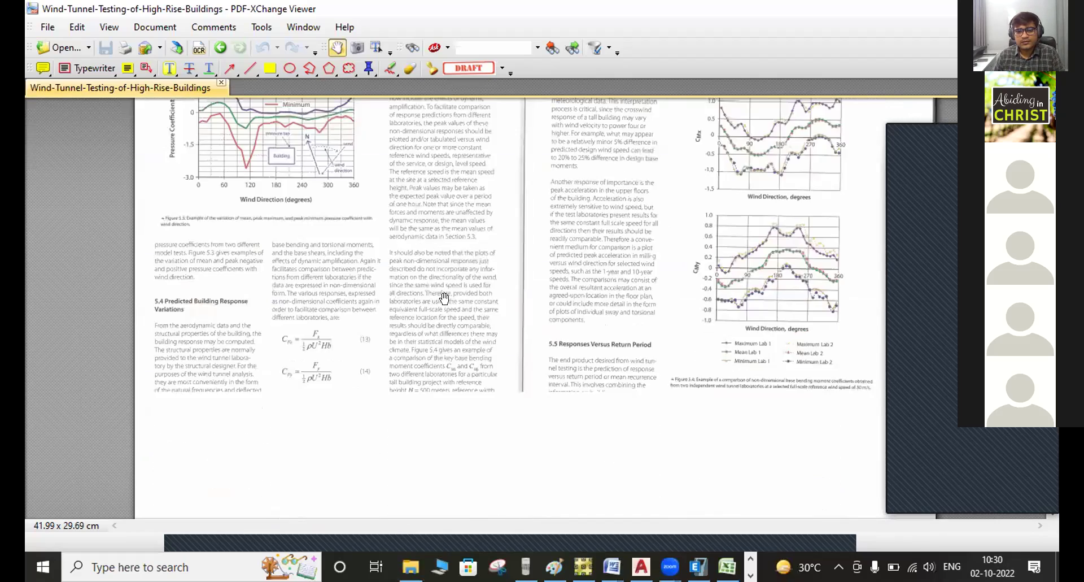
scroll(446, 298, "down", 20)
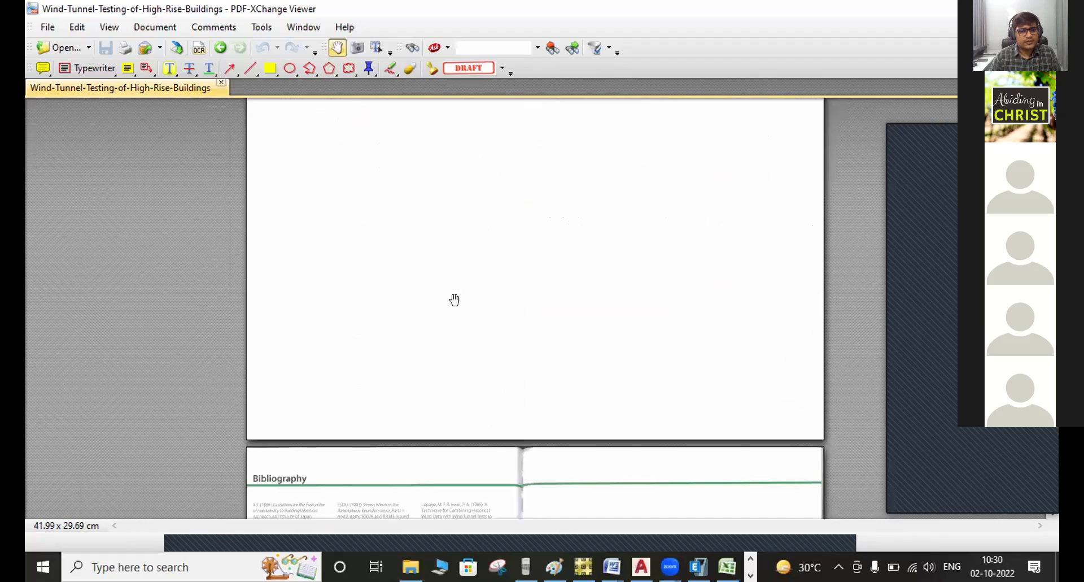
scroll(455, 299, "down", 10)
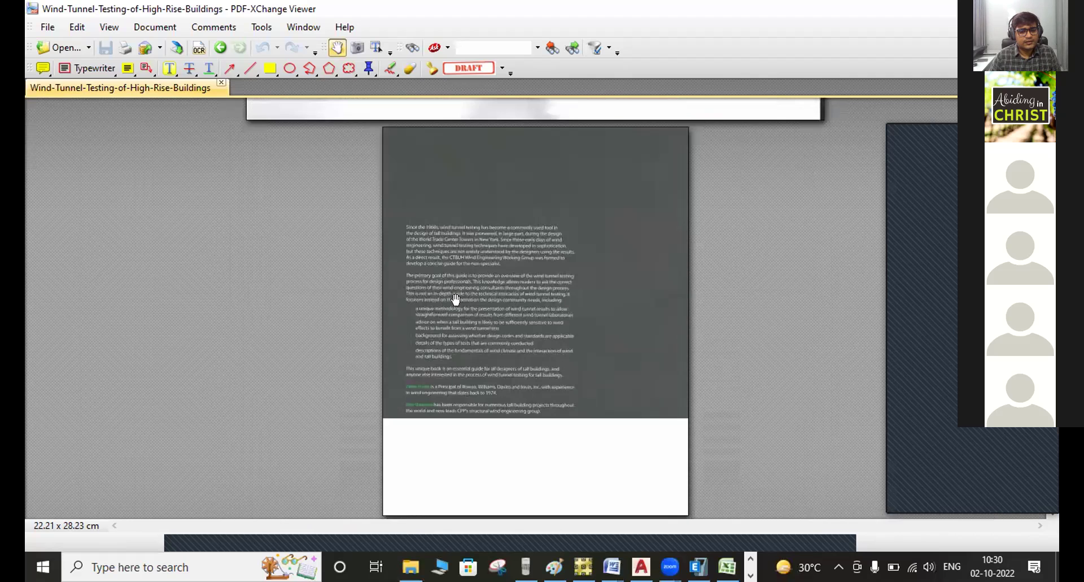
Step: Switch to the Wind+loads+Values workbook in Excel and look over the story wind loads of Log 1 to Log 3
left_click(727, 566)
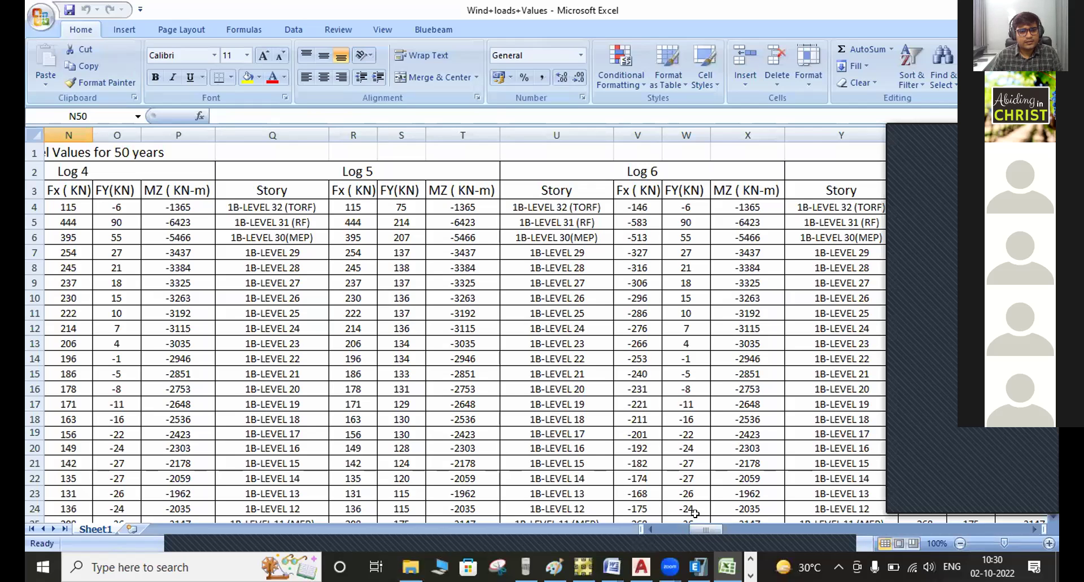
left_click_drag(706, 527, 670, 527)
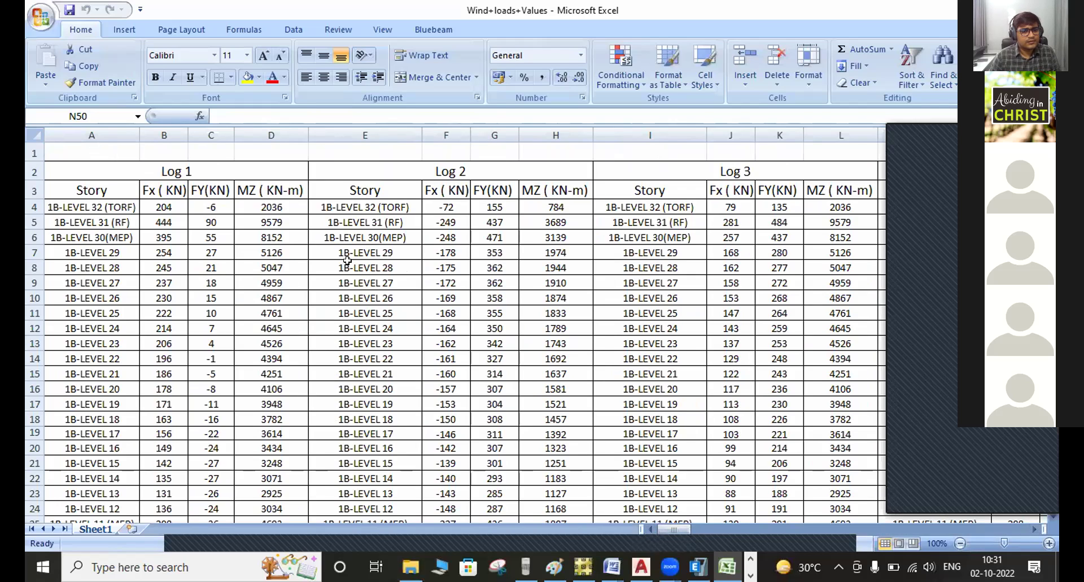
scroll(362, 258, "down", 1)
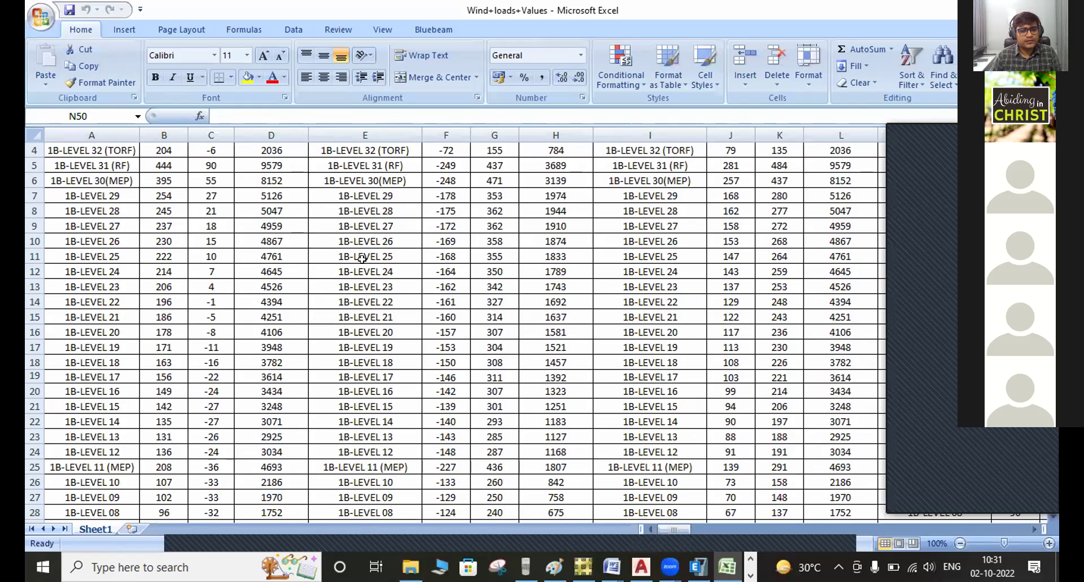
scroll(363, 258, "up", 1)
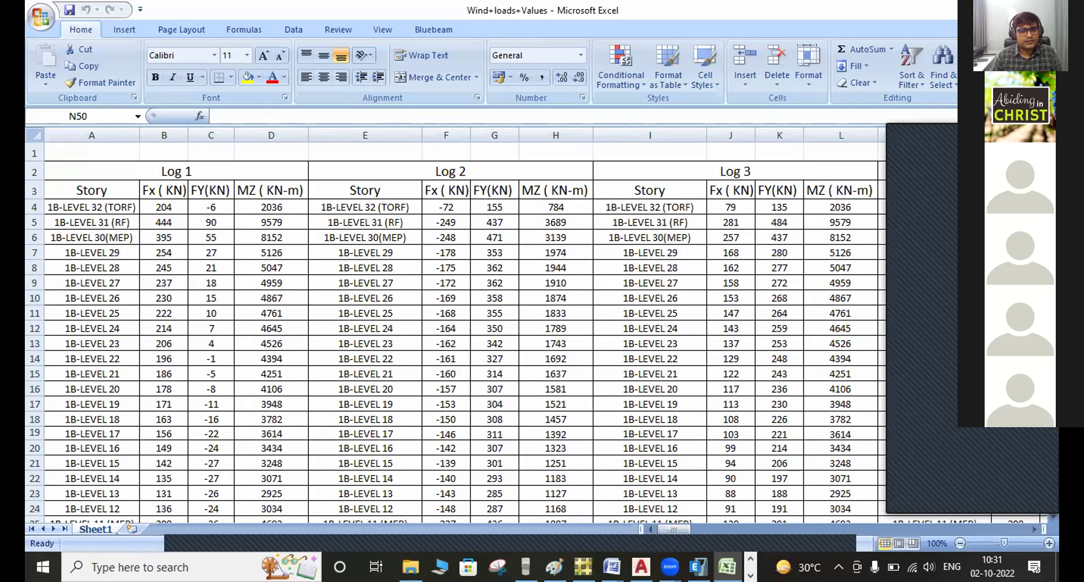
Step: Switch to ETABS, inspect the user wind loads on diaphragms for load pattern WLX, and cancel the load pattern definitions
key("alt+Tab")
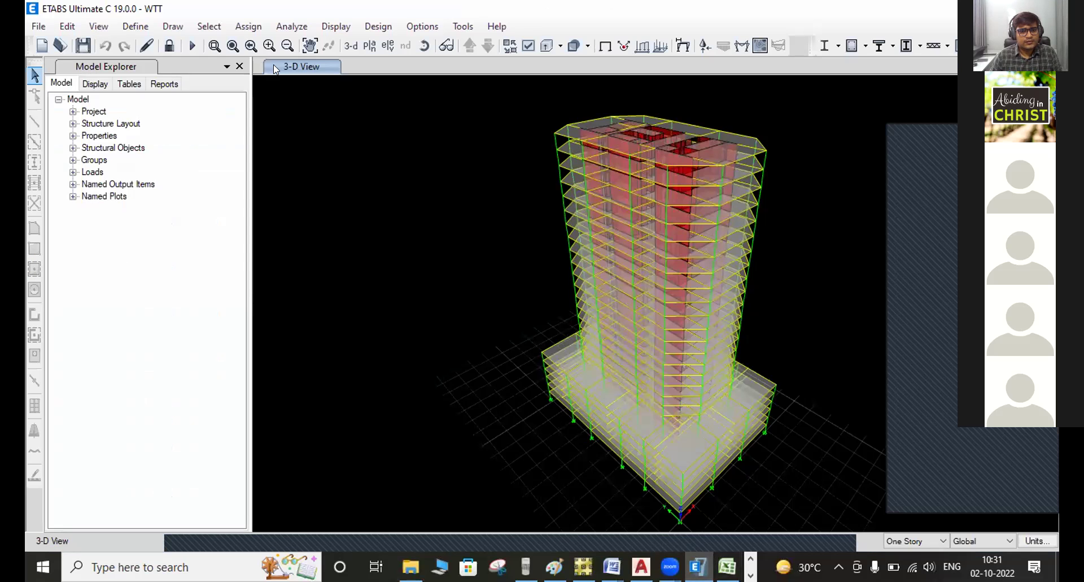
left_click(136, 26)
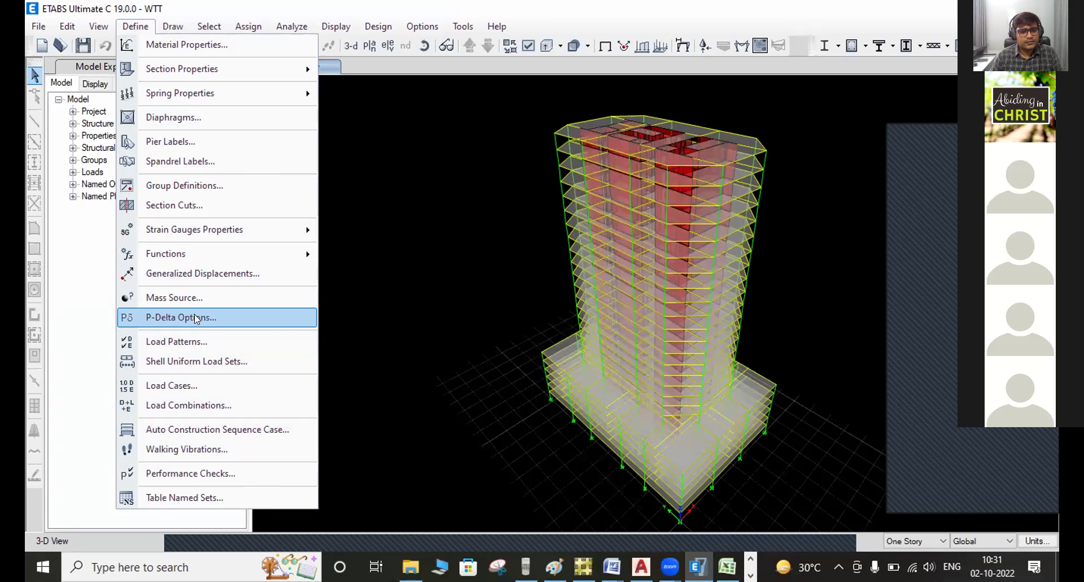
left_click(176, 344)
left_click(293, 308)
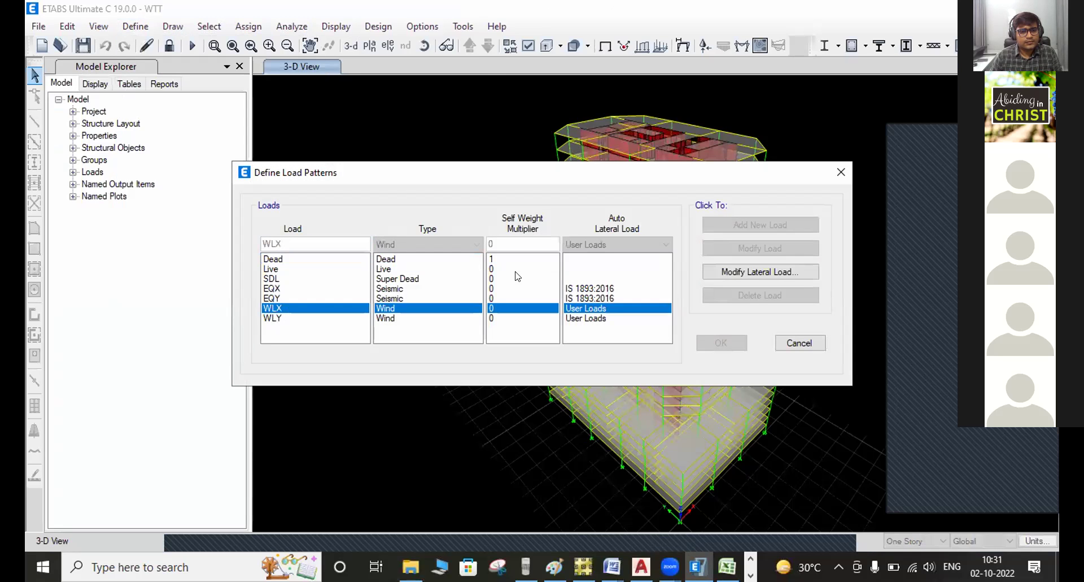
left_click(732, 273)
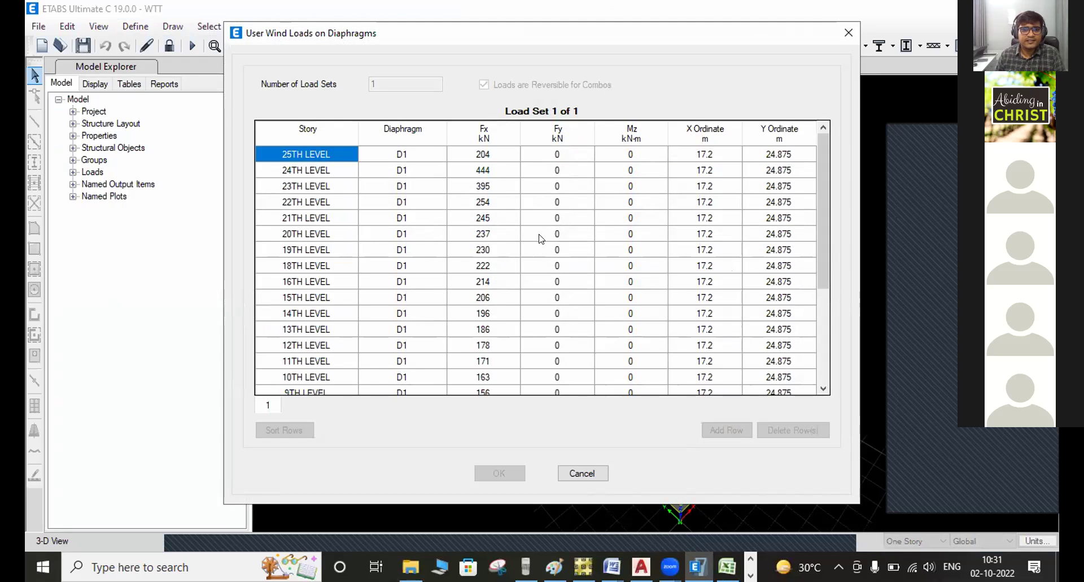
left_click(582, 472)
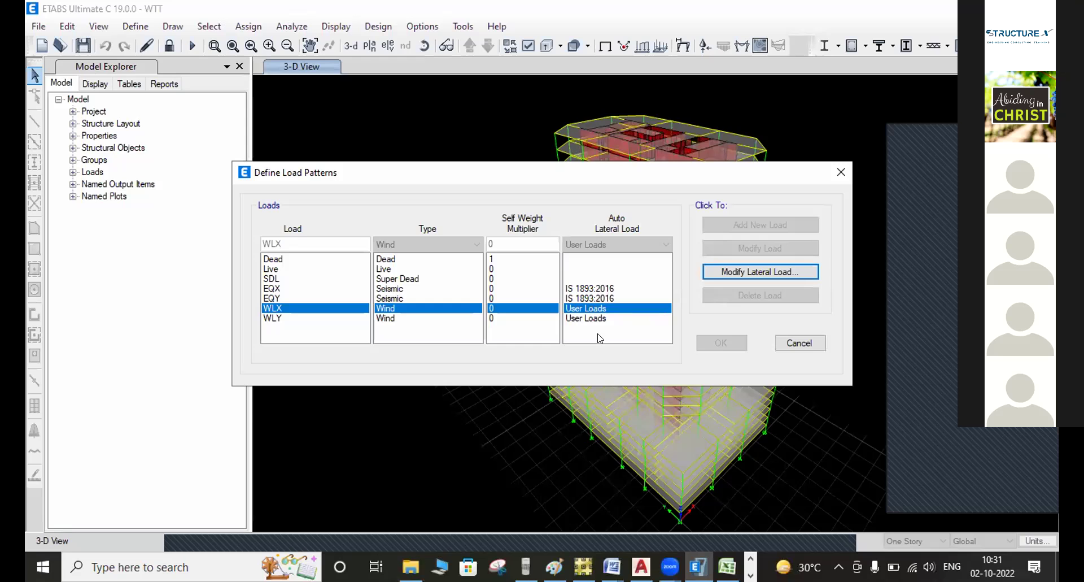
left_click(800, 343)
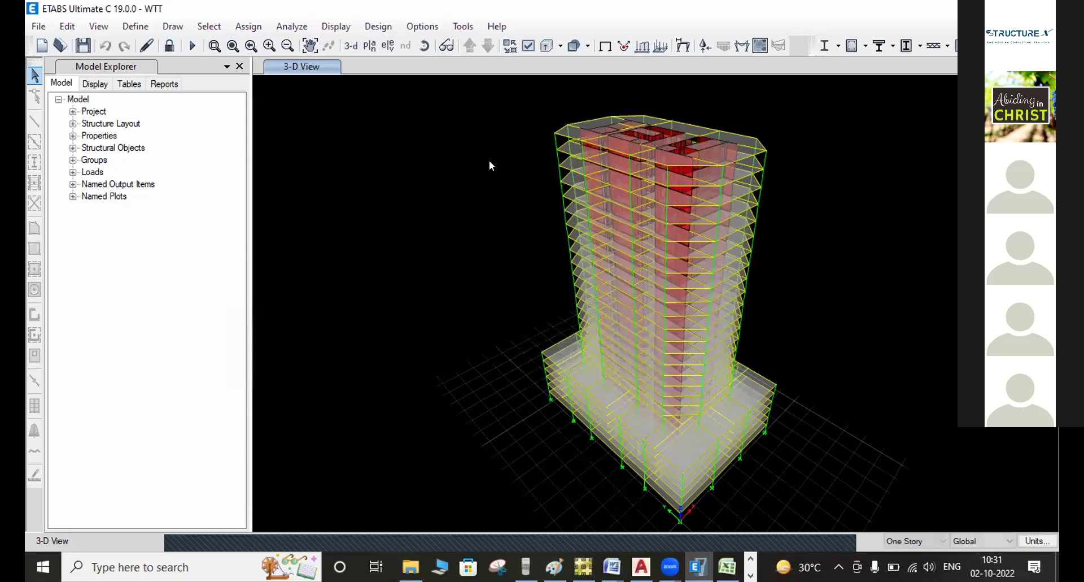
Step: Open a story response plot and show the maximum story displacement for load case WLX over all stories
left_click(331, 28)
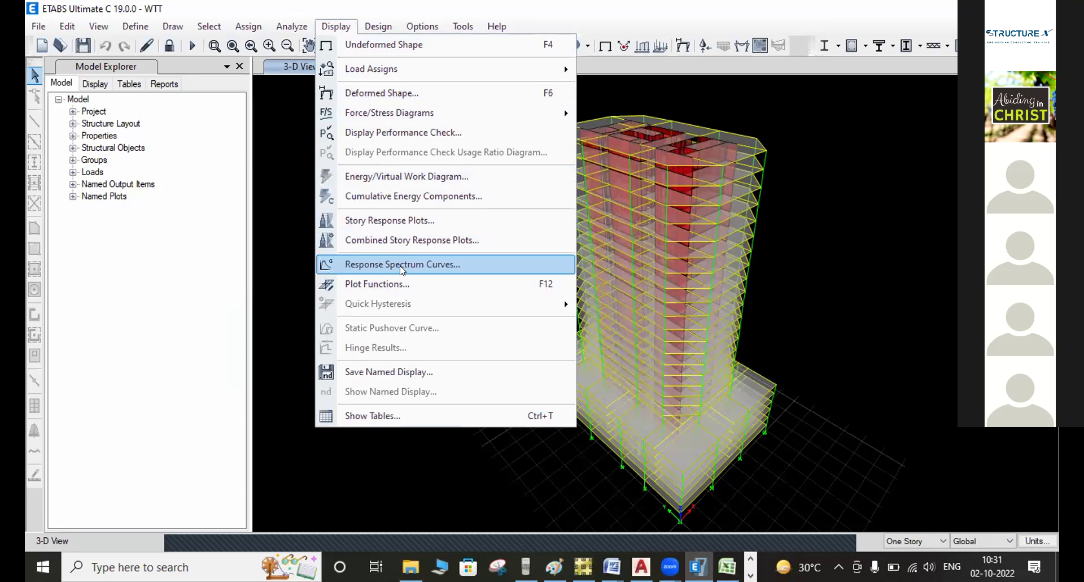
left_click(375, 220)
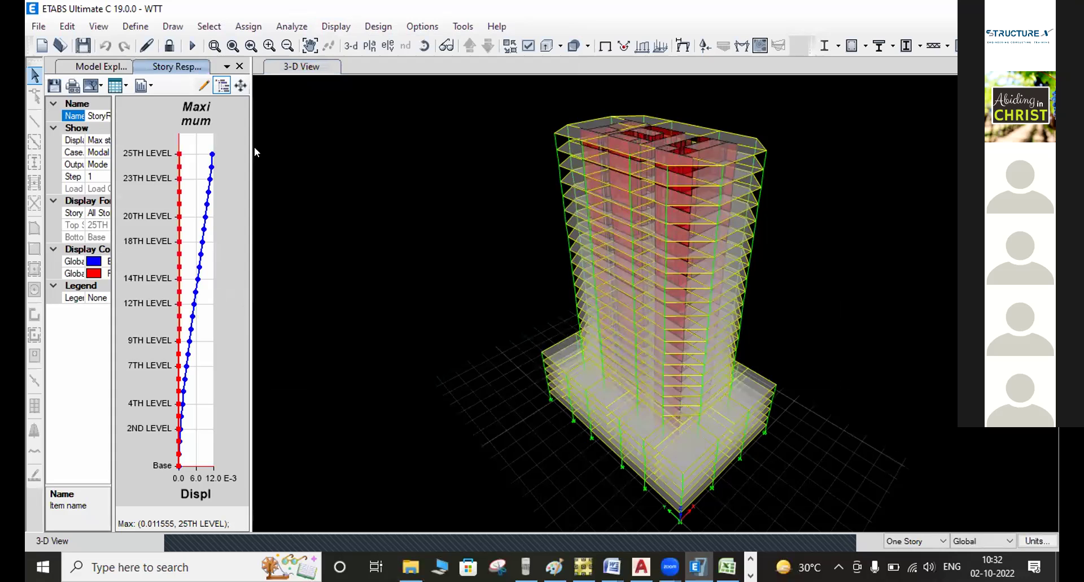
left_click_drag(251, 139, 462, 136)
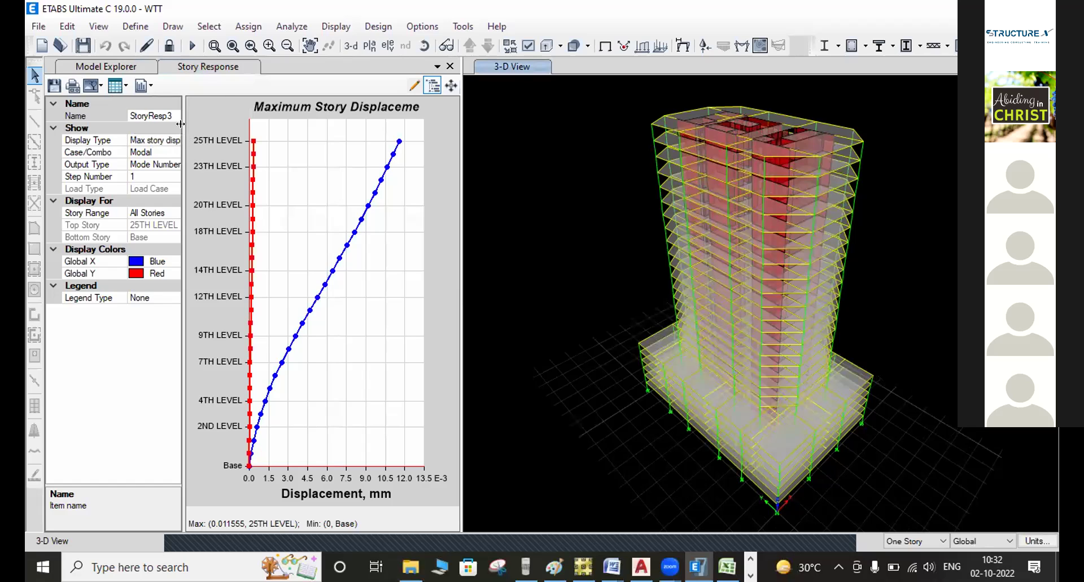
left_click(190, 140)
left_click(187, 152)
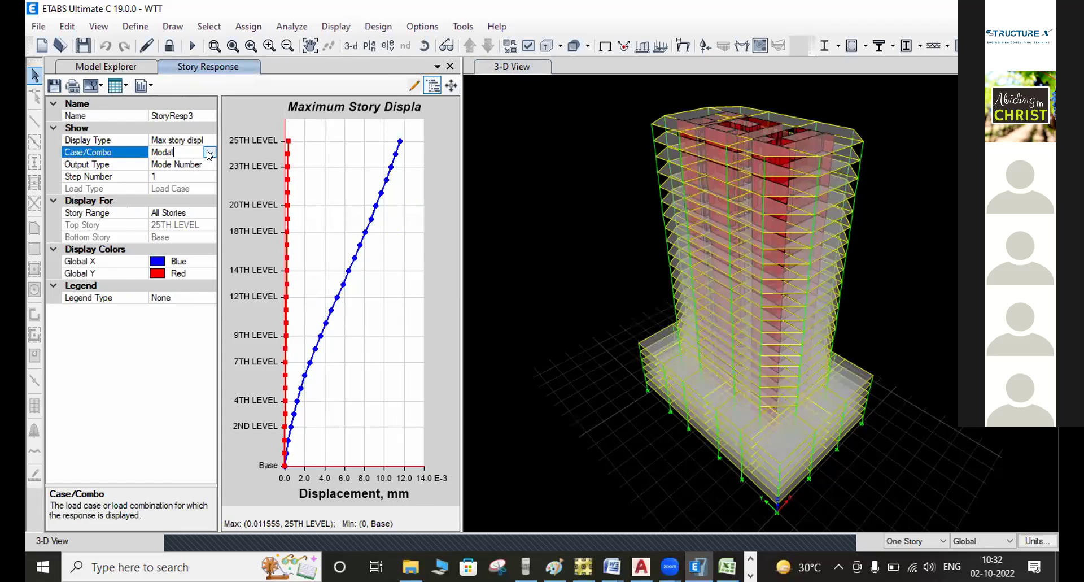
left_click(209, 152)
scroll(189, 259, "down", 5)
scroll(189, 259, "down", 3)
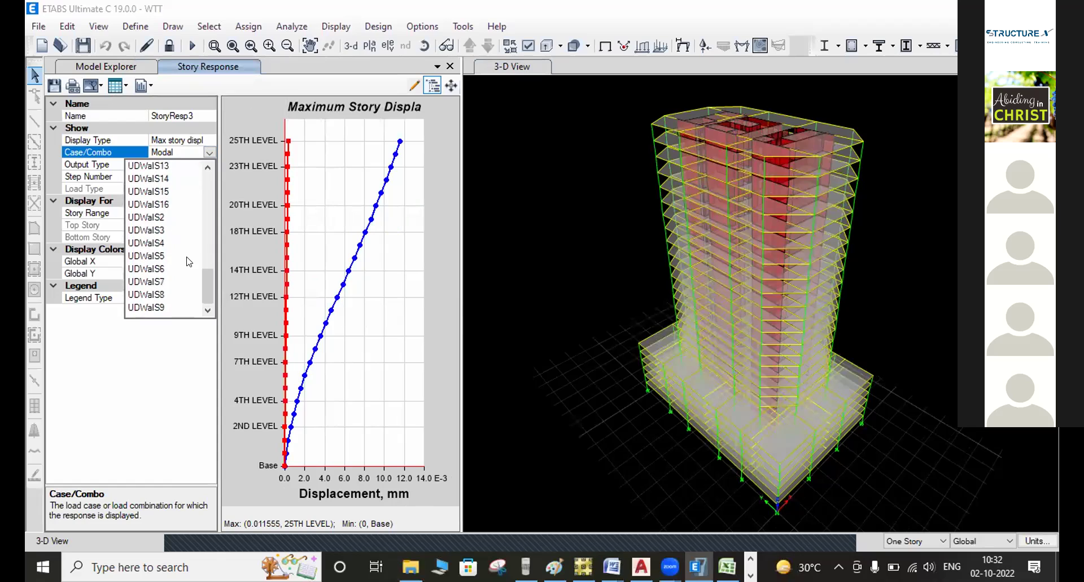
left_click(142, 297)
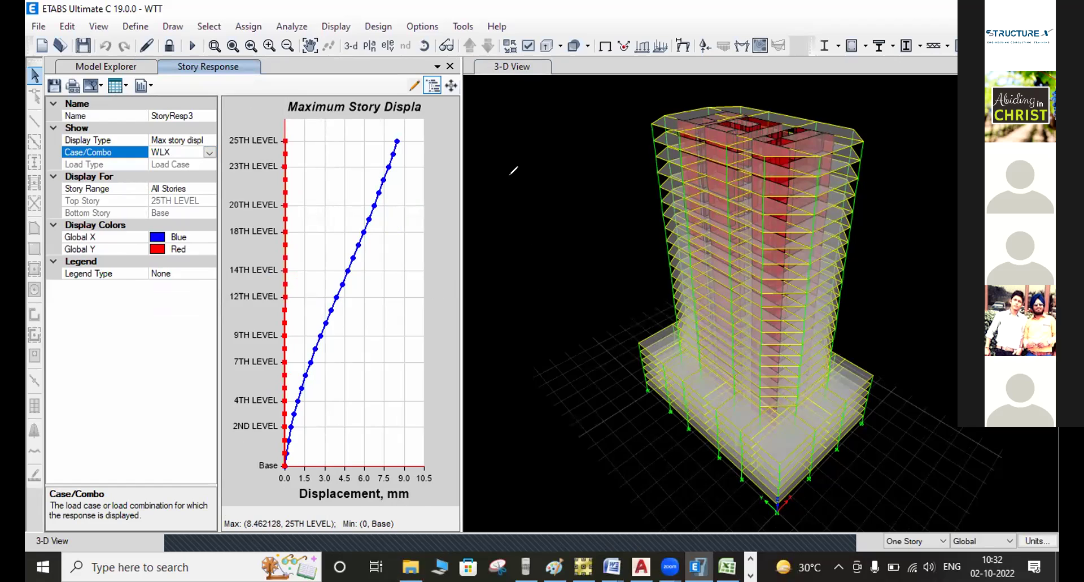
left_click_drag(516, 182, 517, 214)
left_click_drag(514, 199, 535, 194)
left_click_drag(534, 181, 550, 238)
mouse_move(570, 202)
left_mouse_down()
mouse_move(568, 234)
mouse_move(585, 193)
mouse_move(601, 206)
mouse_move(618, 198)
left_mouse_up()
mouse_move(894, 174)
left_mouse_down()
mouse_move(904, 216)
mouse_move(914, 191)
mouse_move(915, 204)
left_mouse_up()
left_click_drag(932, 169, 932, 227)
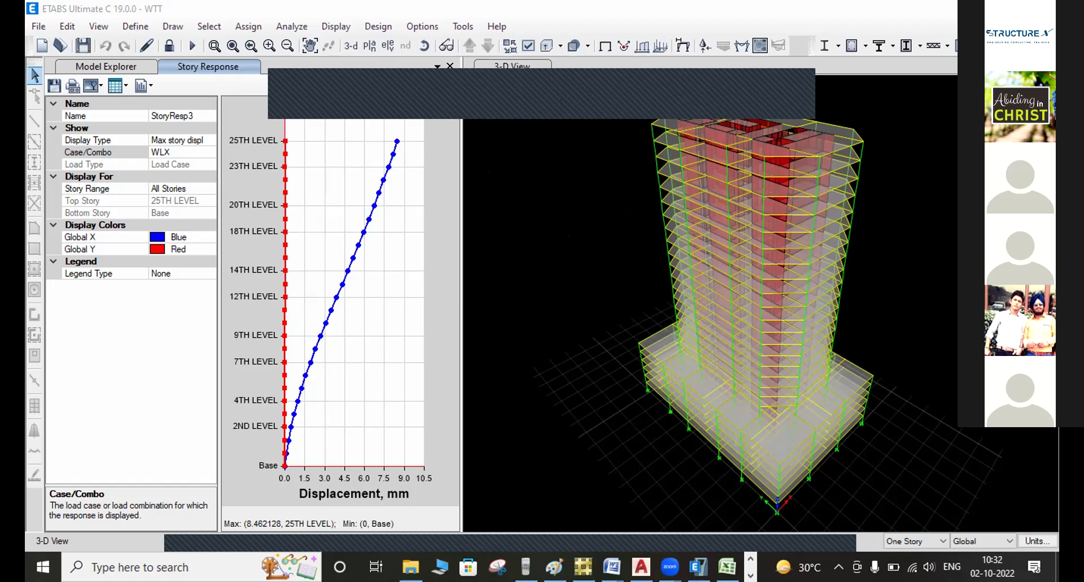
left_click(804, 82)
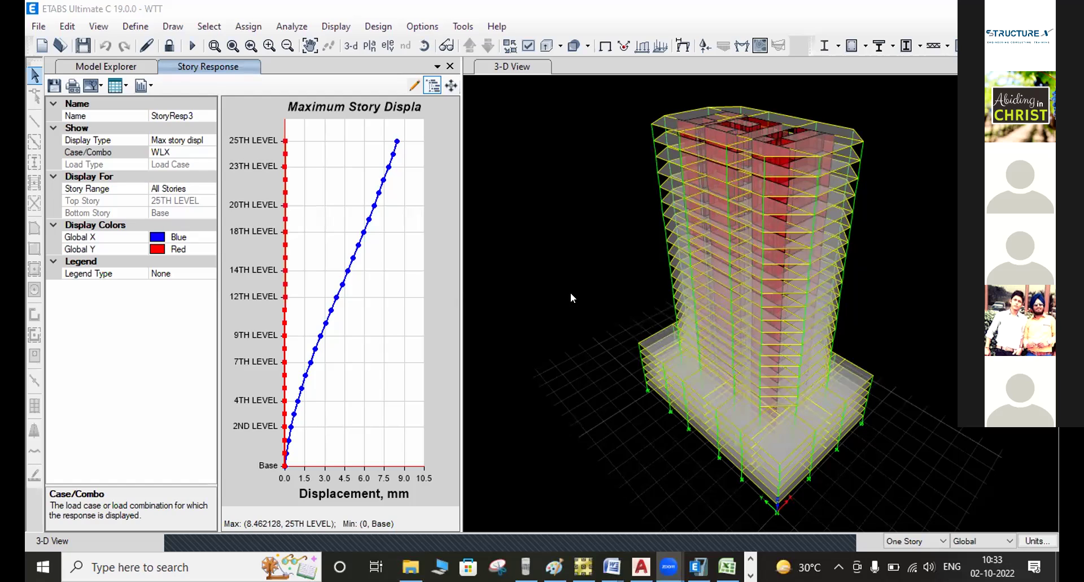
Step: Close the story response plot and display the 3-D deformed shape for load case WLX with automatic scaling
left_click(450, 66)
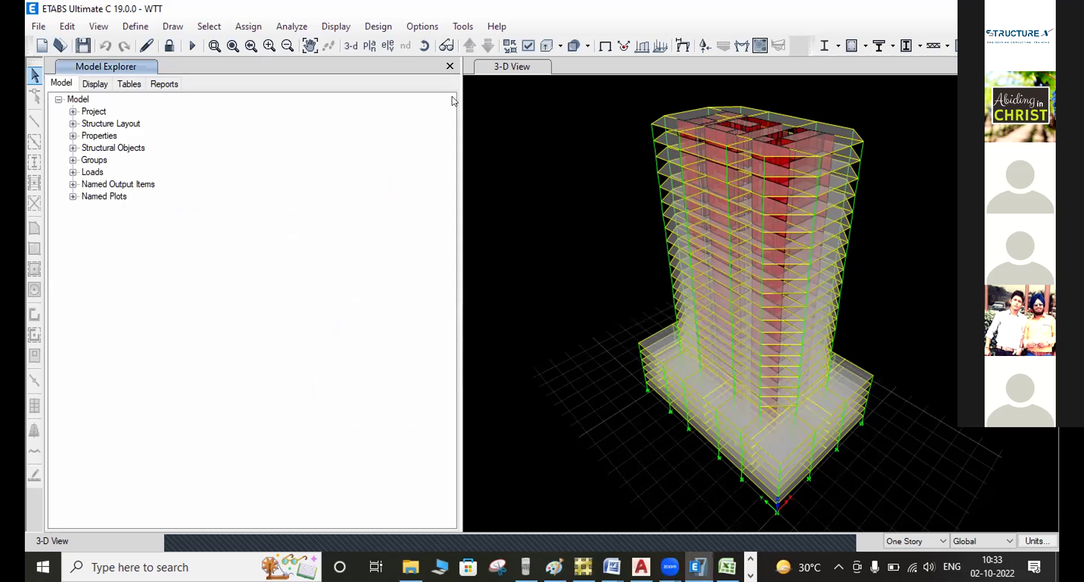
left_click_drag(458, 99, 261, 124)
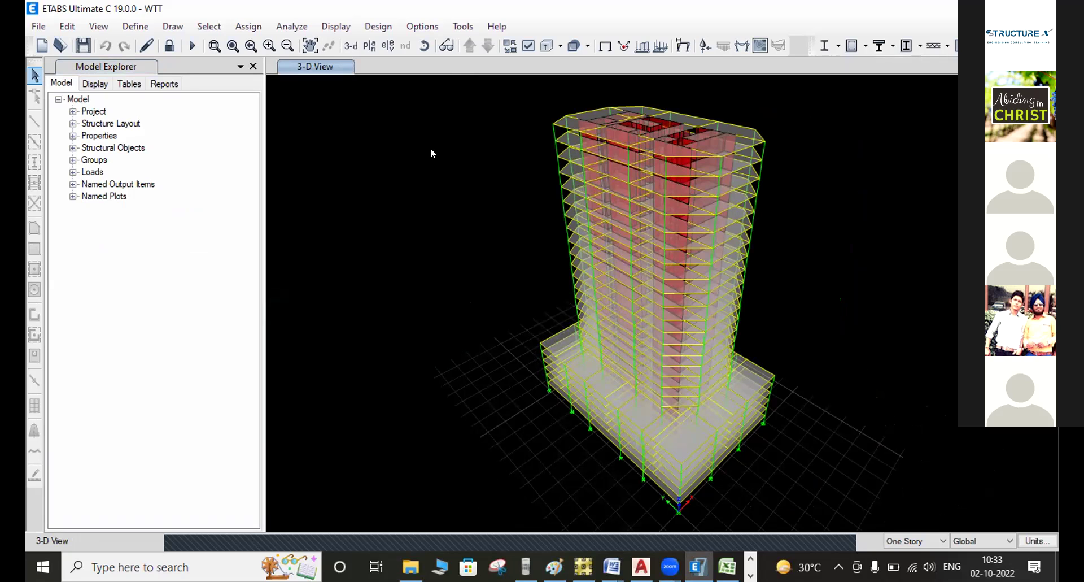
left_click(679, 51)
left_click_drag(443, 11, 85, 38)
left_click(79, 105)
left_click(54, 219)
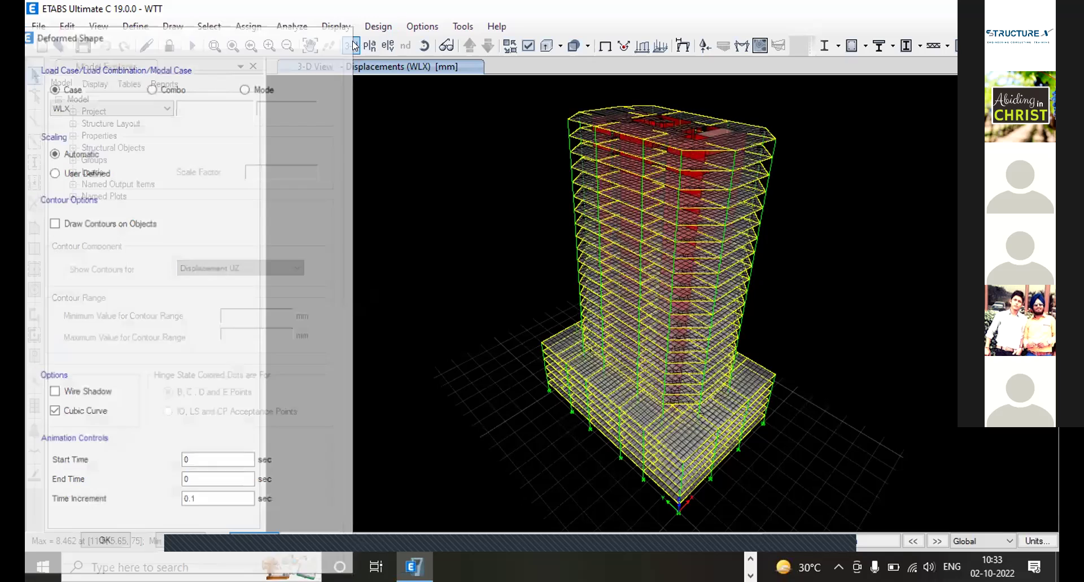
Step: Plot the maximum story displacement for load case WLX again, beside the deformed shape view
left_click(336, 26)
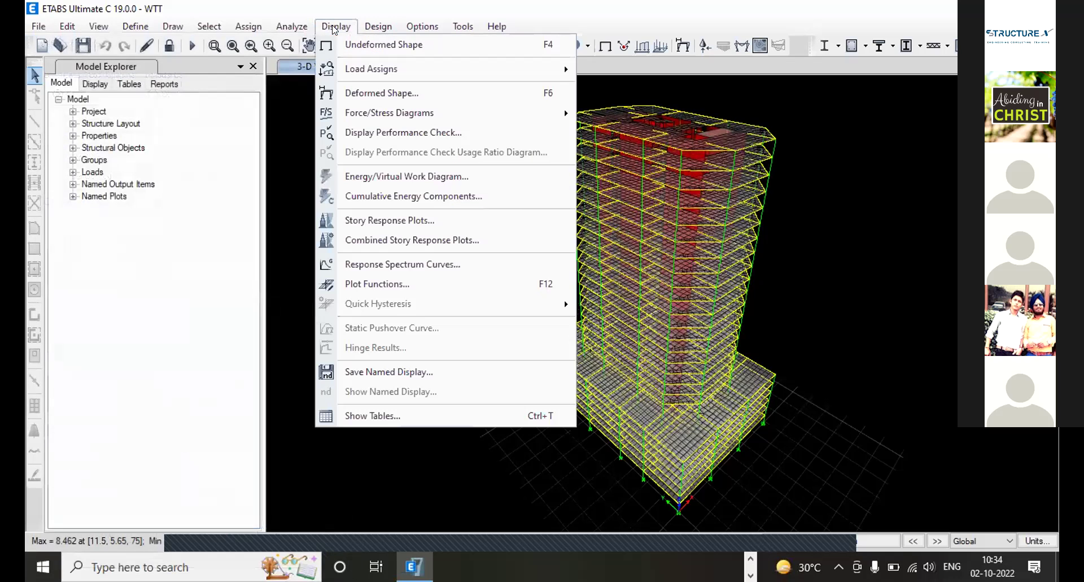
left_click(390, 221)
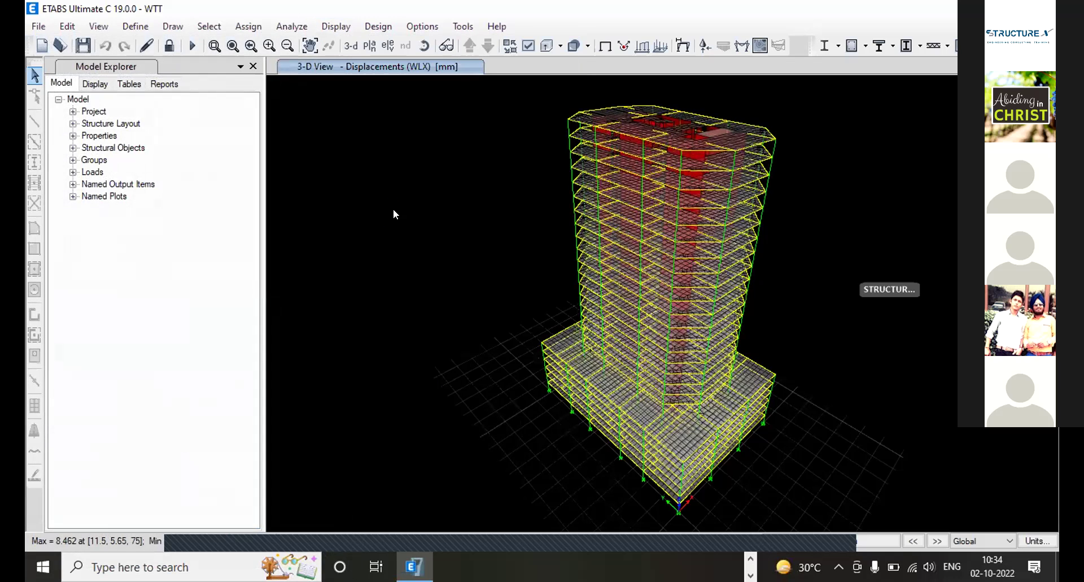
left_click_drag(264, 141, 493, 136)
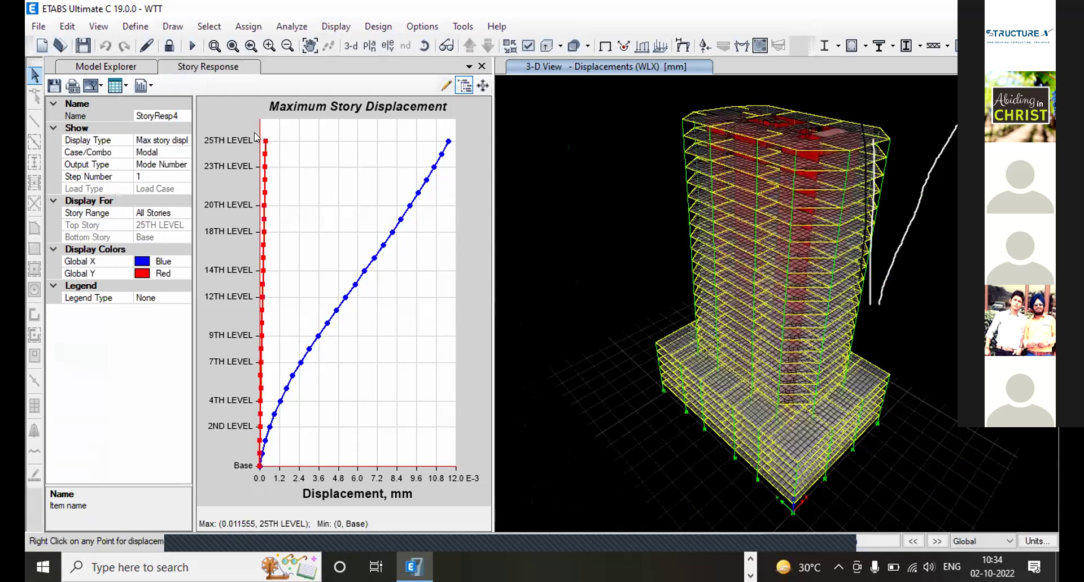
left_click(184, 154)
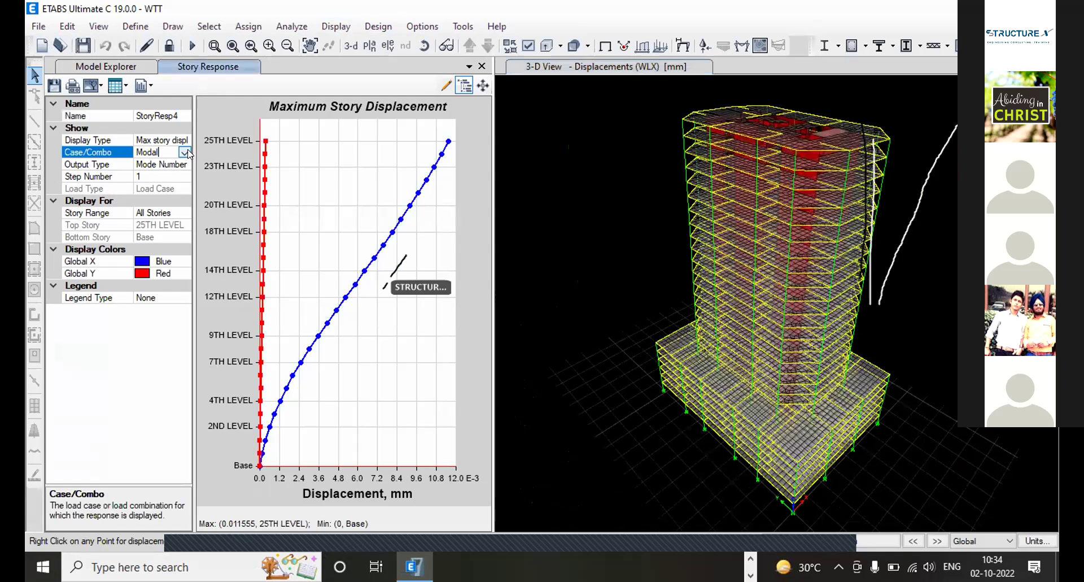
left_click(185, 153)
scroll(147, 265, "down", 10)
left_click(124, 298)
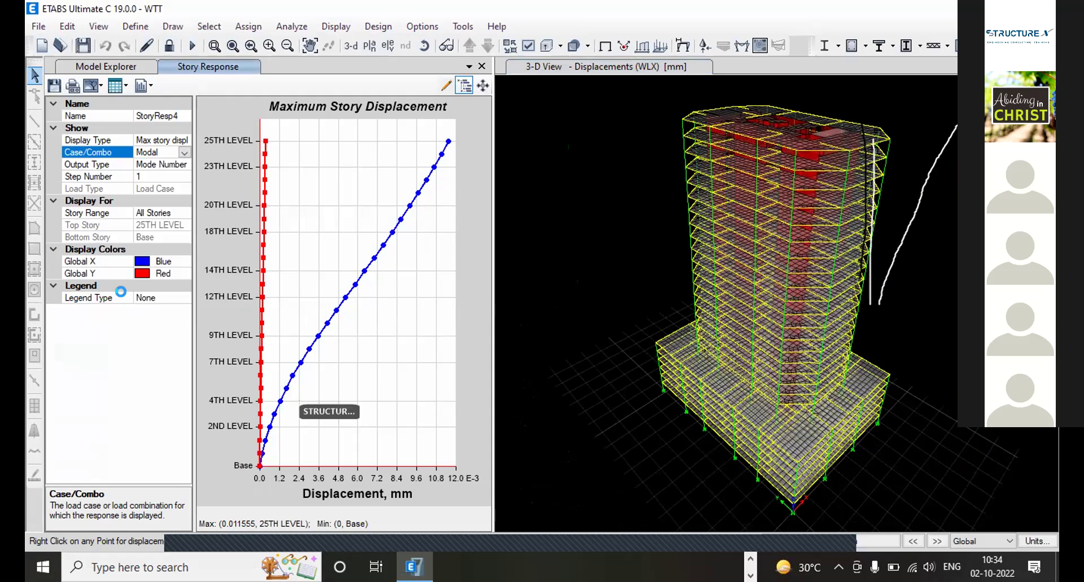
Step: Show the WLX story response as a table and review the X and Y displacements of every story
left_click(125, 86)
left_click(135, 104)
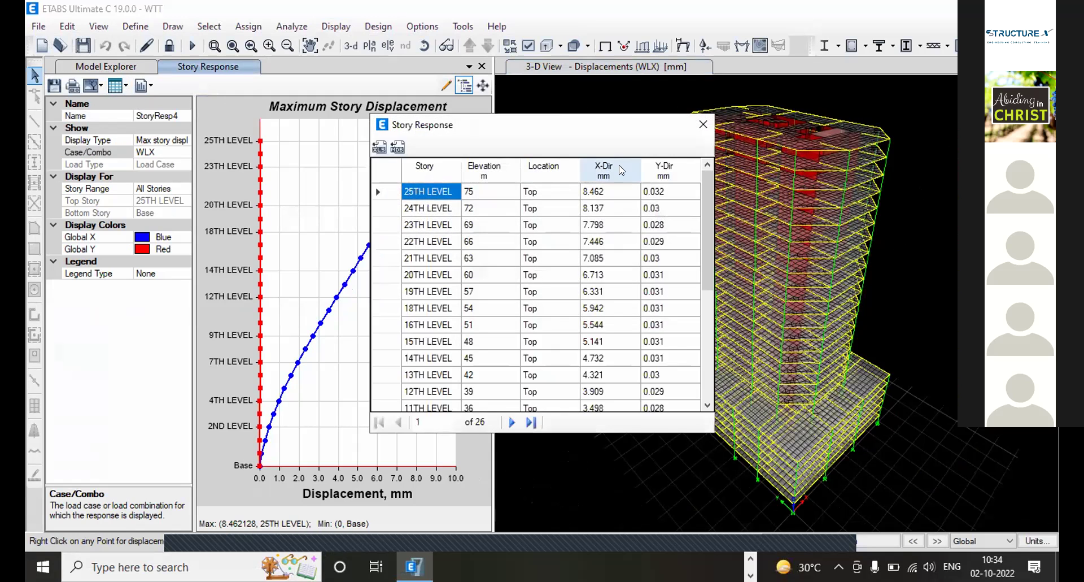
left_click_drag(623, 129, 474, 97)
scroll(474, 215, "down", 5)
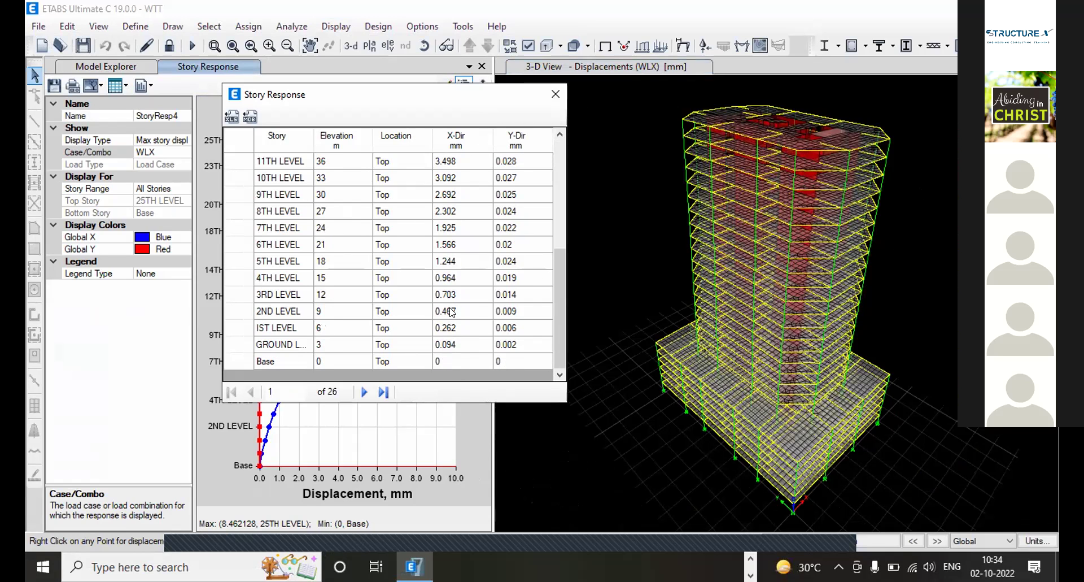
scroll(452, 311, "up", 5)
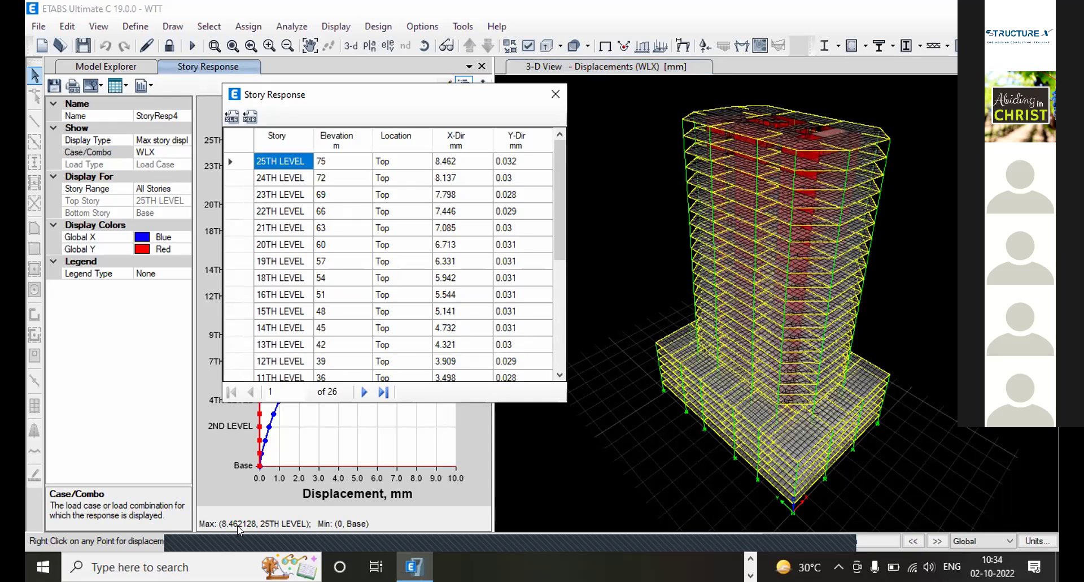
left_click(458, 163)
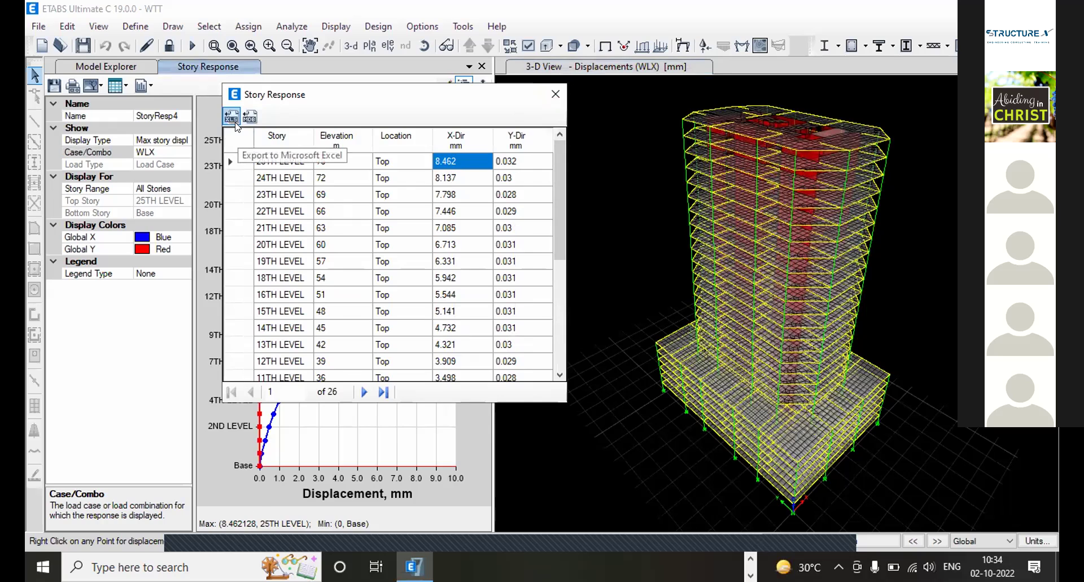
left_click(557, 92)
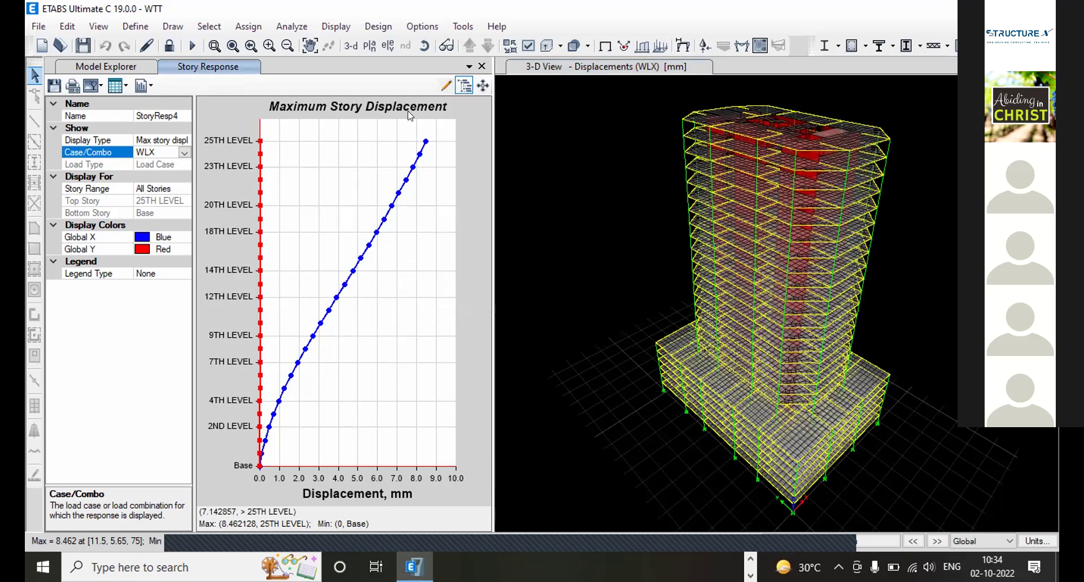
Step: Close the story displacement plot and return the 3-D view to the undeformed shape
left_click(481, 67)
left_click_drag(488, 117, 289, 152)
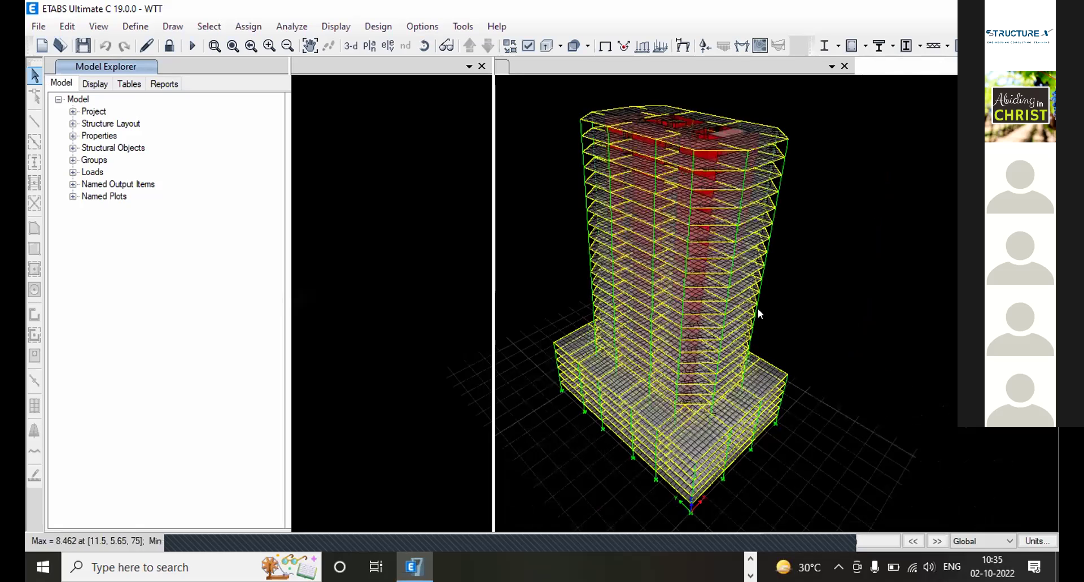
mouse_move(748, 314)
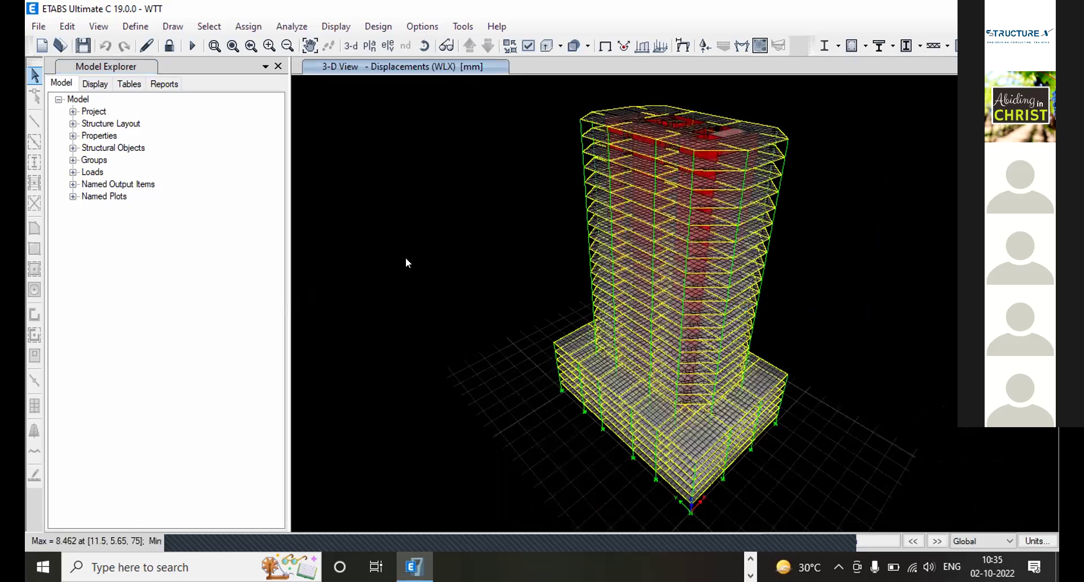
left_click(333, 26)
left_click(345, 40)
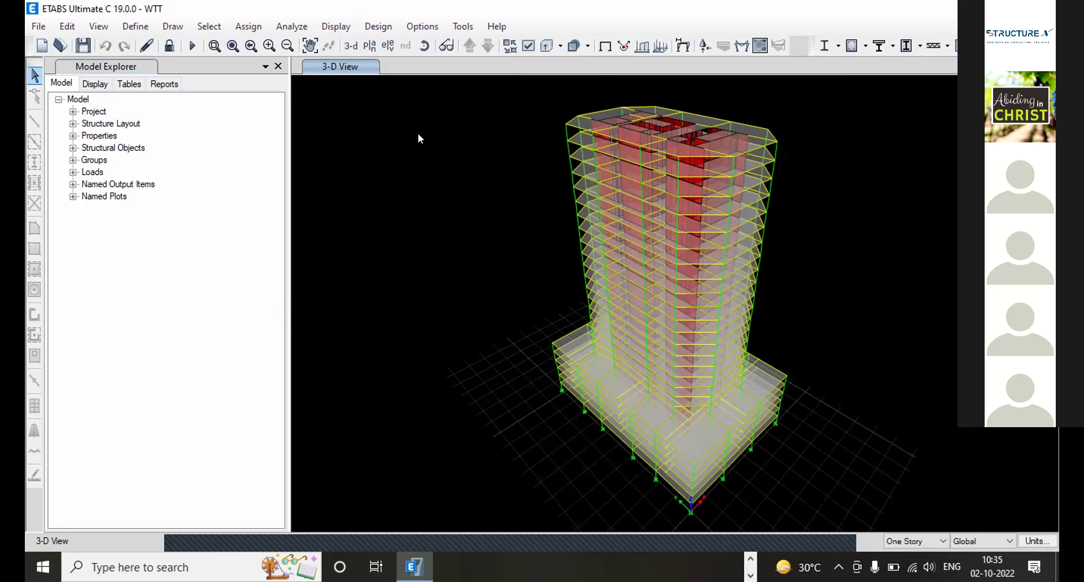
Step: Locate the Base Reactions table under the Structure Output analysis results, and cancel the table selection
left_click(336, 26)
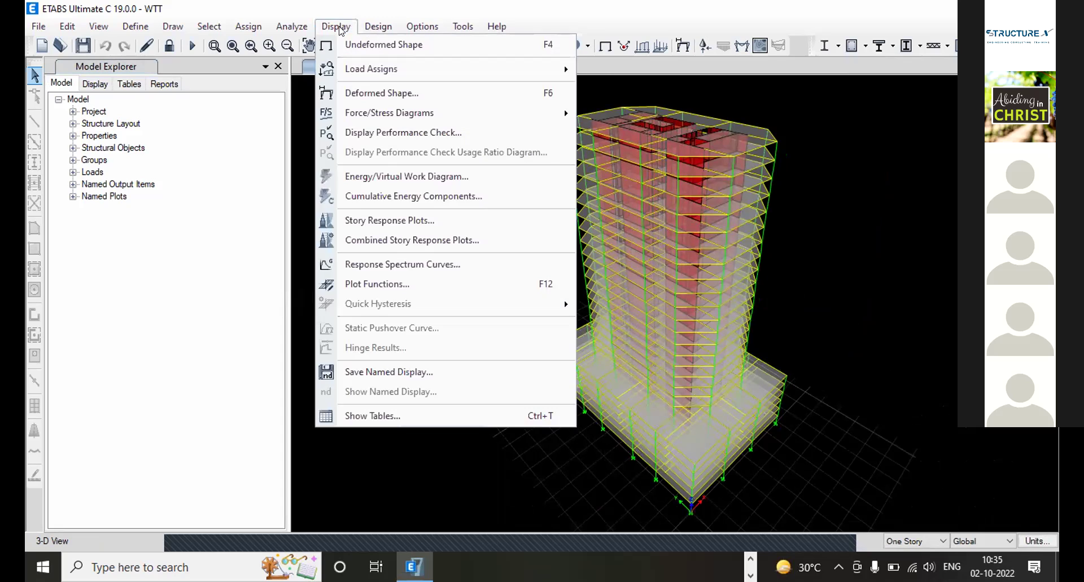
left_click(372, 417)
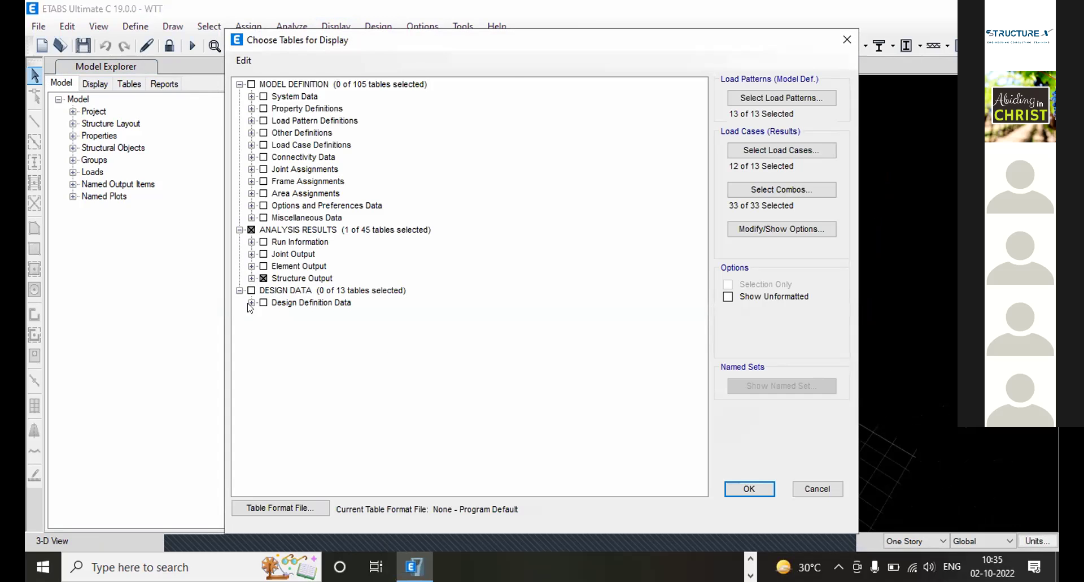
left_click(252, 278)
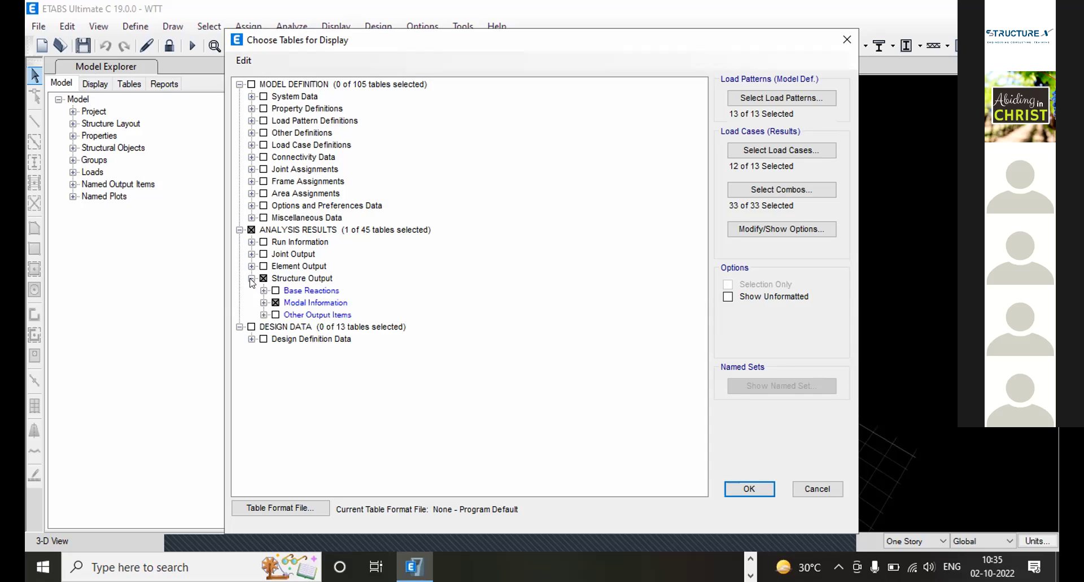
left_click(264, 290)
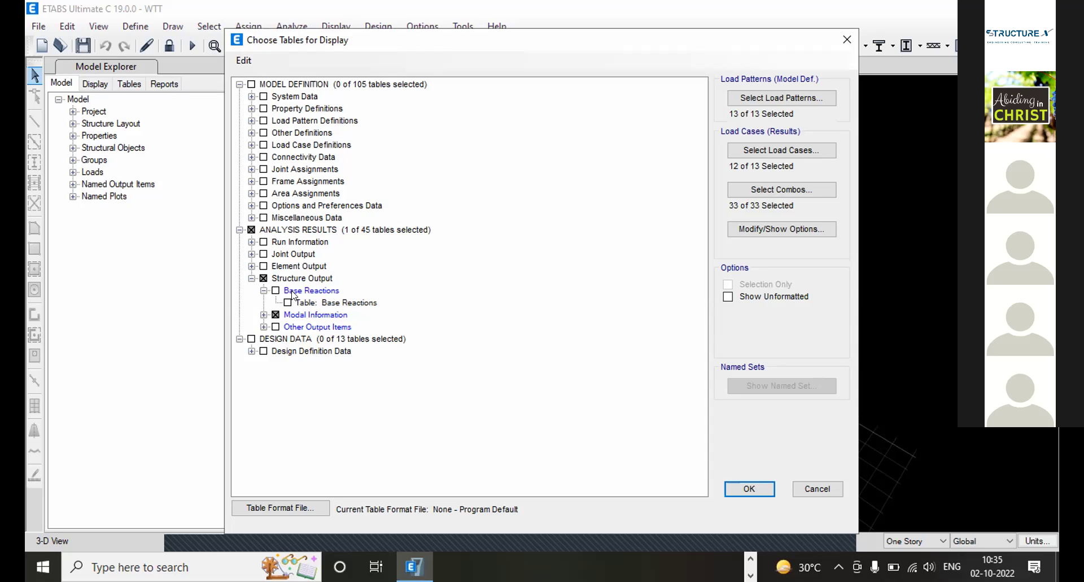
left_click(809, 491)
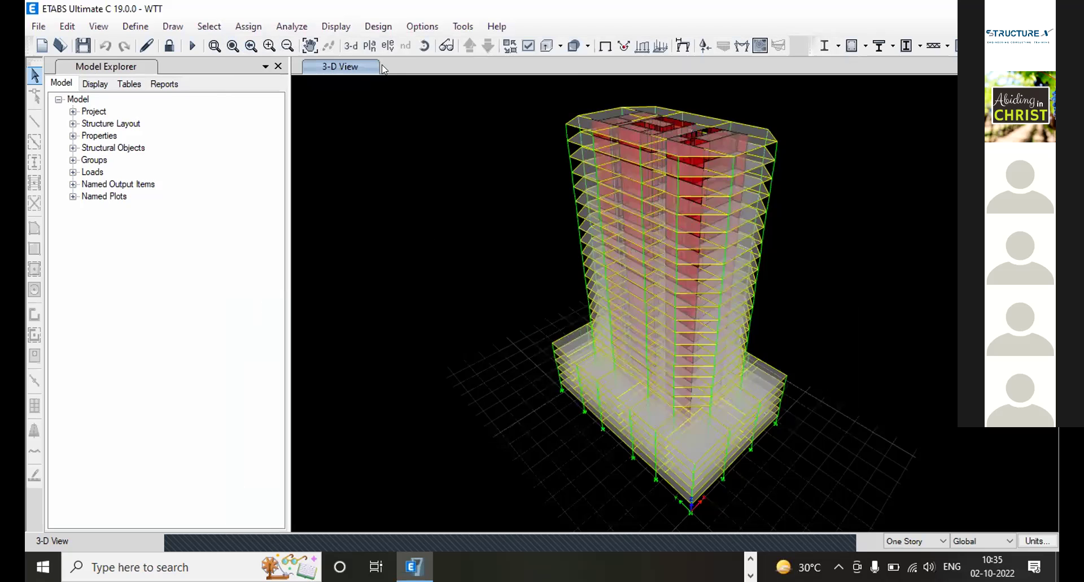
Step: Open a story response plot in a widened pane and show maximum story displacement for load case WLX
left_click(333, 27)
left_click(368, 223)
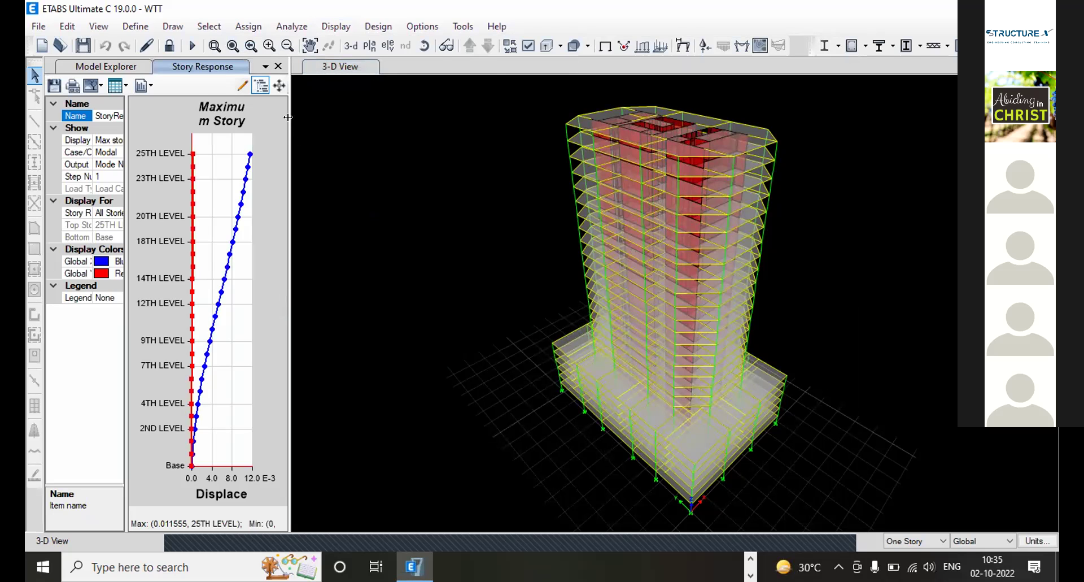
left_click_drag(290, 117, 497, 117)
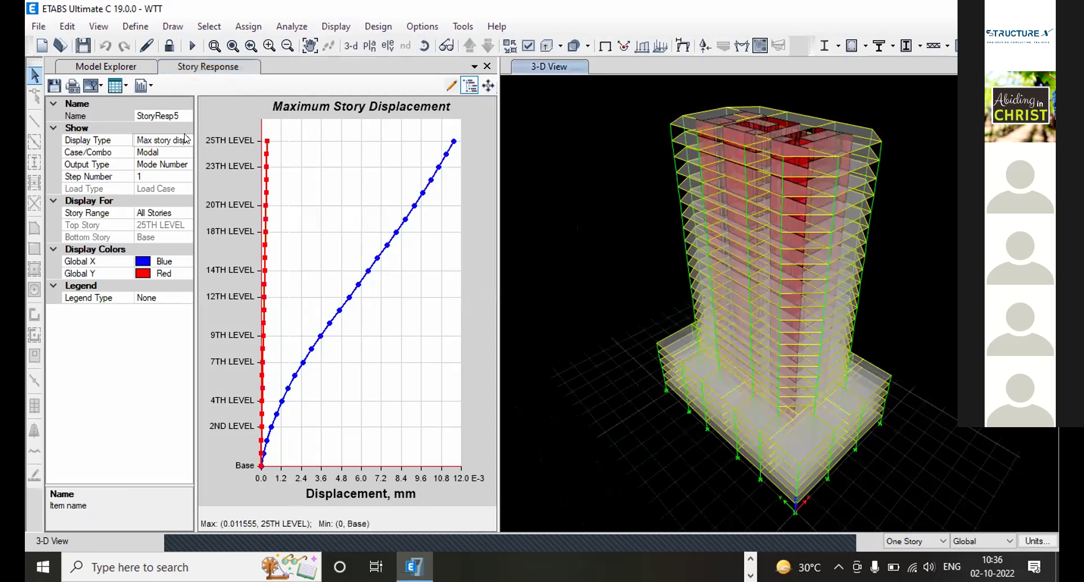
left_click(170, 153)
left_click(187, 153)
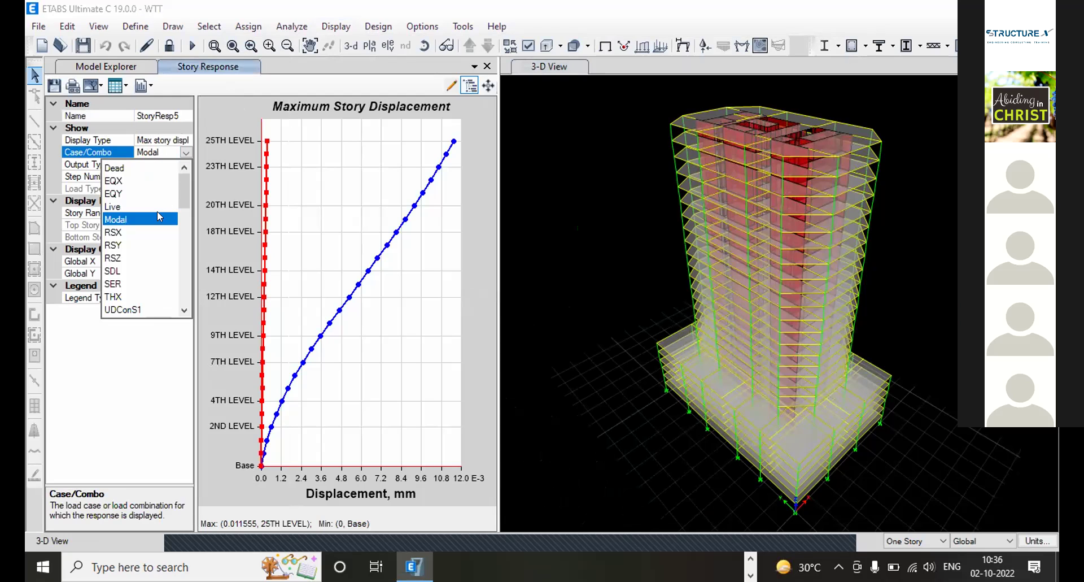
scroll(136, 294, "down", 10)
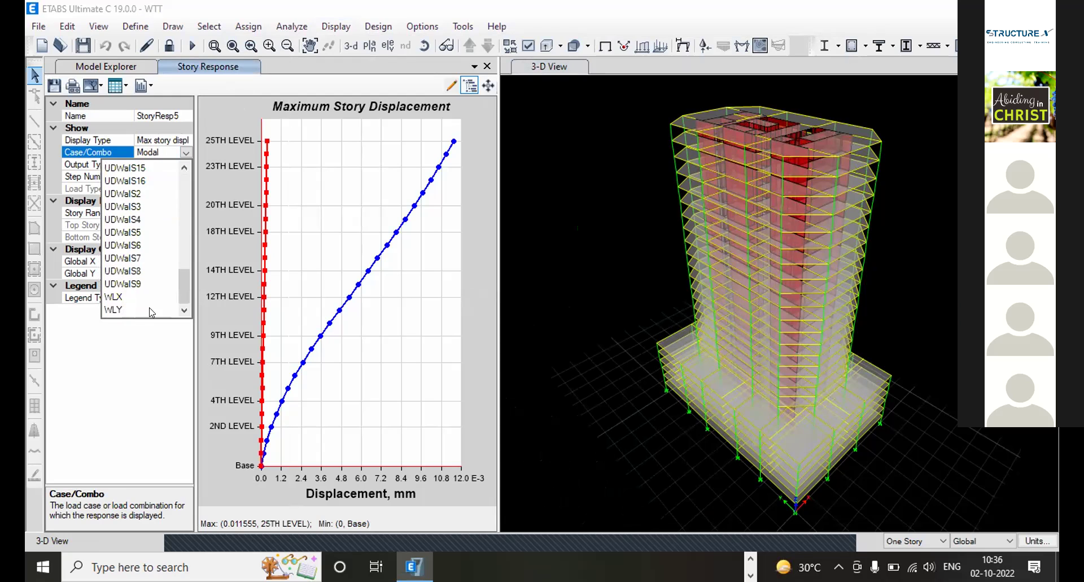
left_click(123, 297)
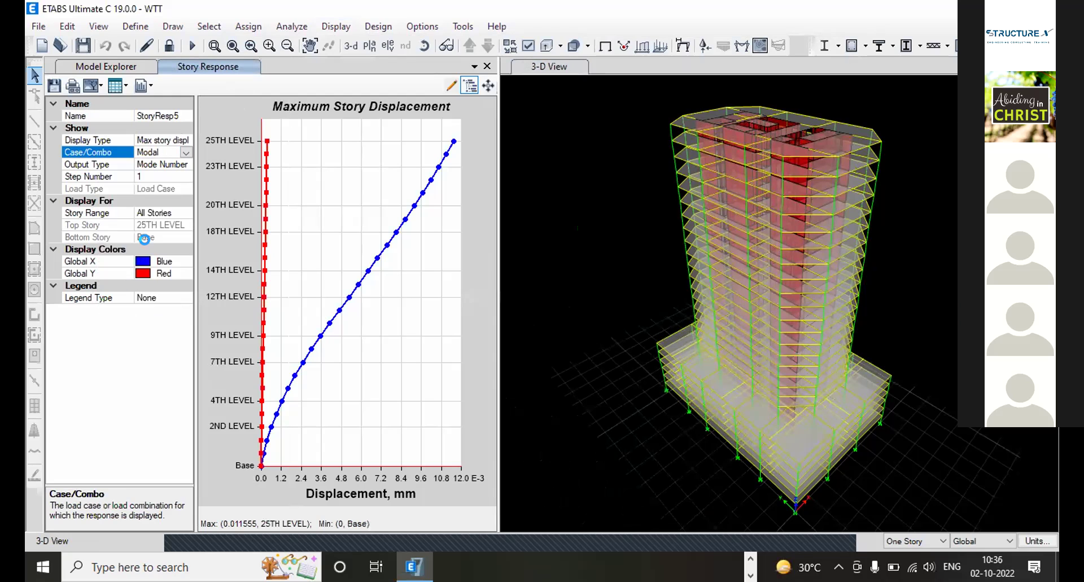
Step: Switch the story response plot to auto lateral loads to diaphragms for load pattern WLX
left_click(164, 140)
left_click(186, 140)
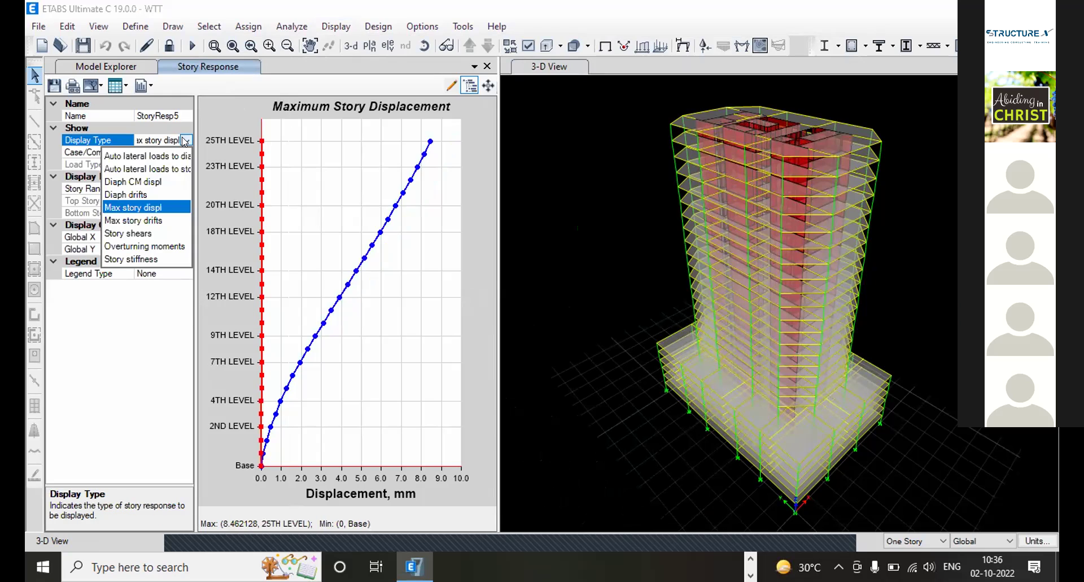
left_click(154, 156)
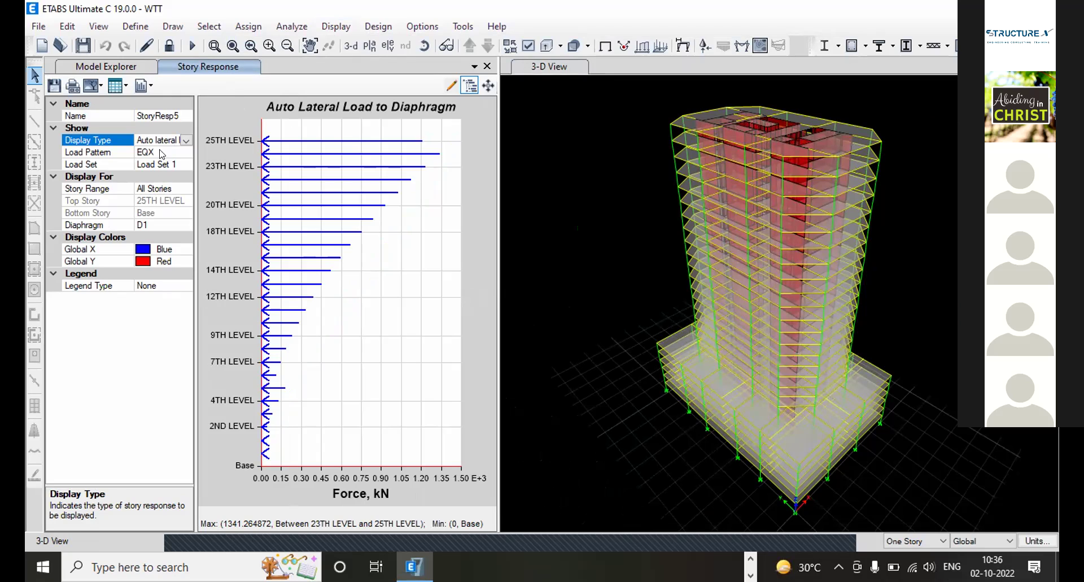
left_click(177, 151)
left_click(186, 152)
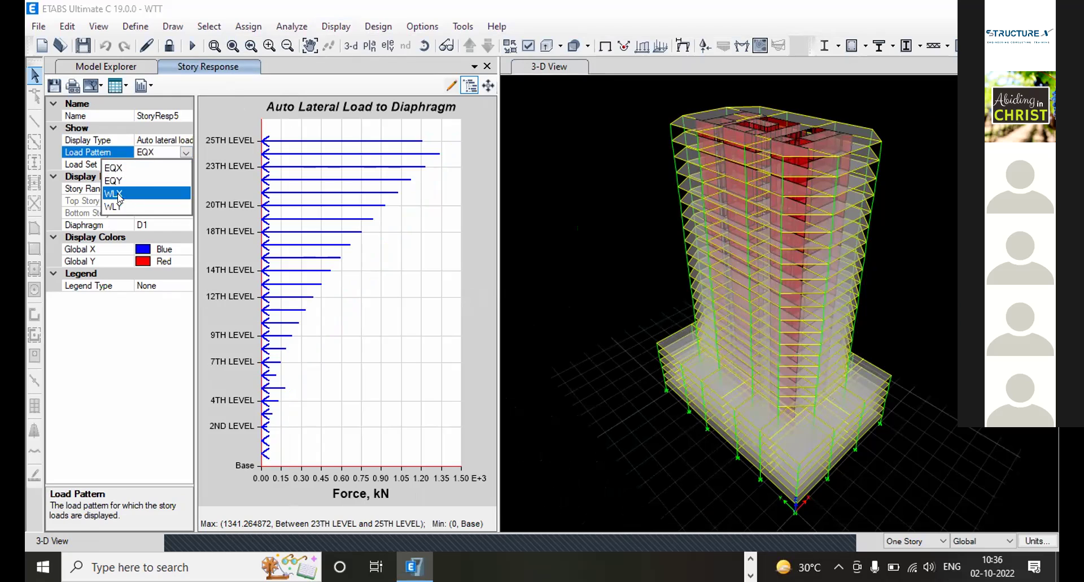
left_click(119, 192)
Step: Return the plot to maximum story displacement, and then display the story shears for WLX
left_click(175, 140)
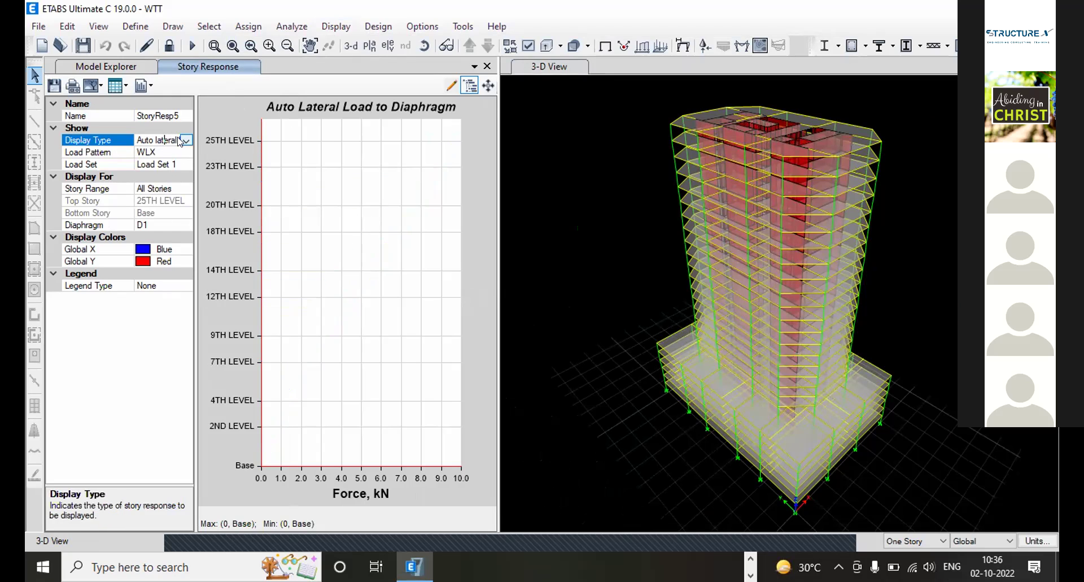
left_click(184, 141)
left_click(147, 320)
left_click(186, 140)
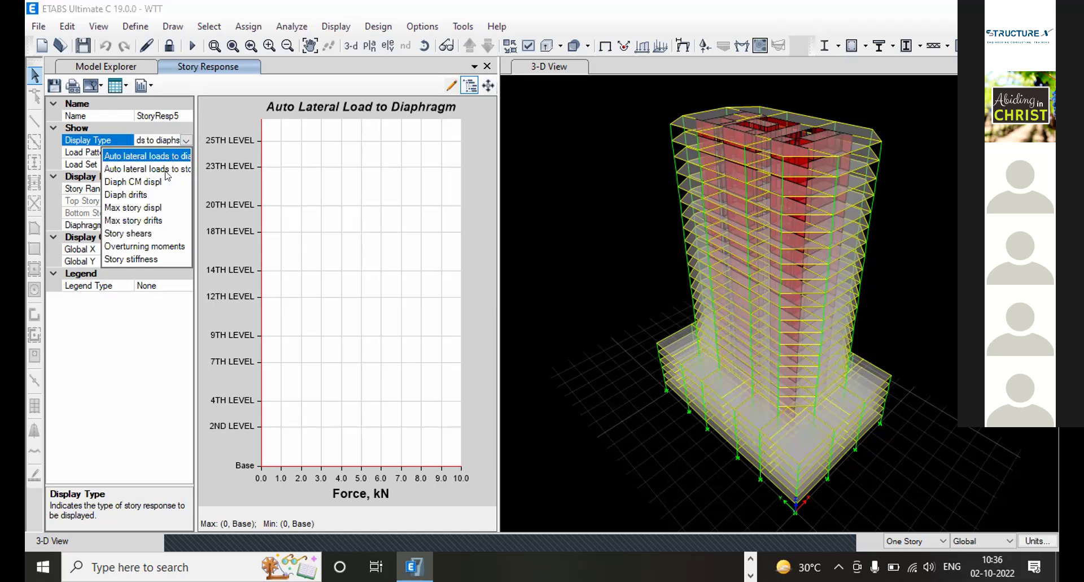
left_click(141, 208)
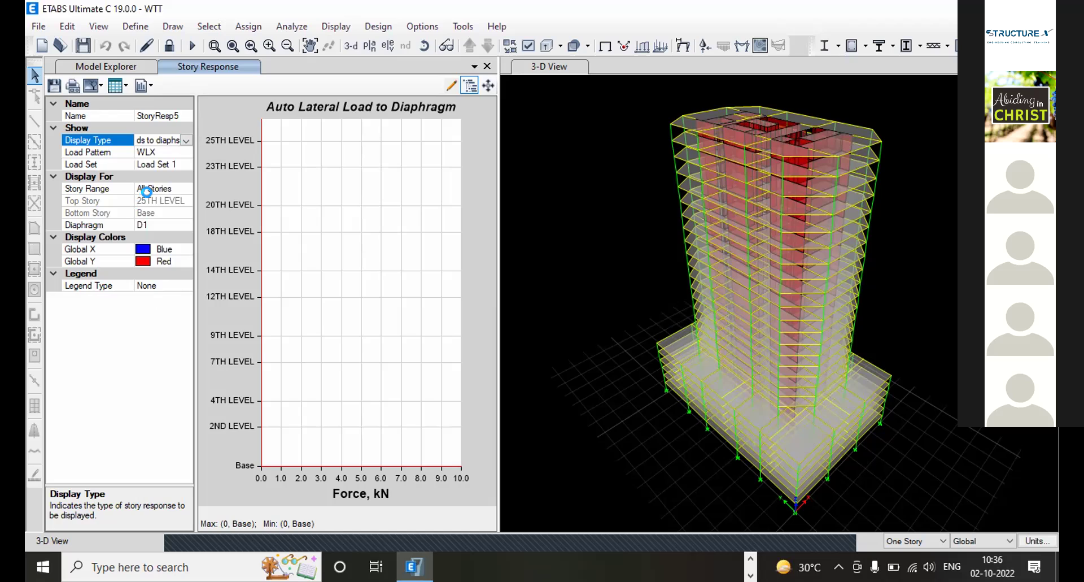
left_click(185, 140)
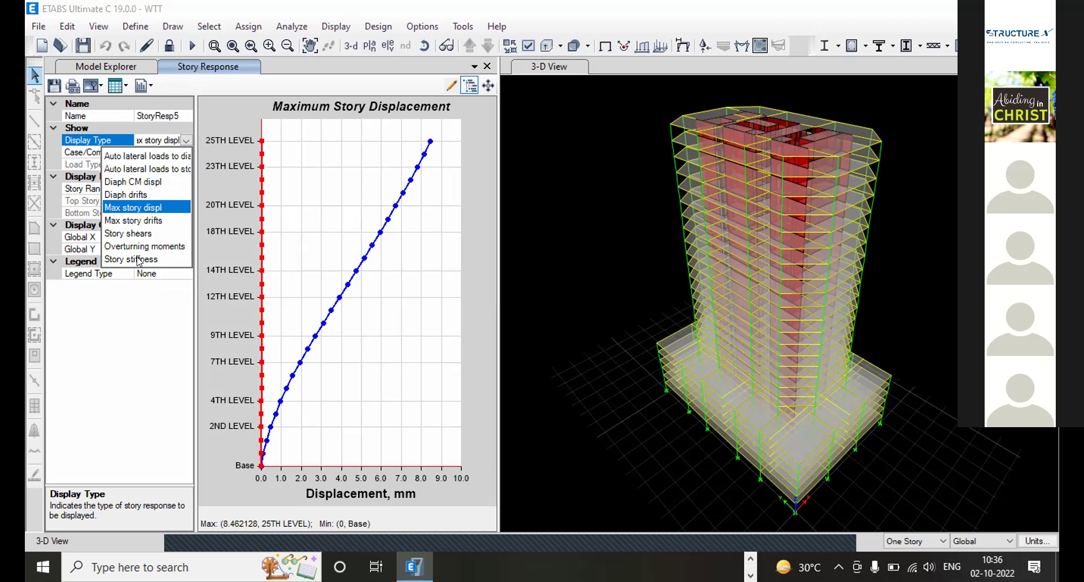
left_click(131, 231)
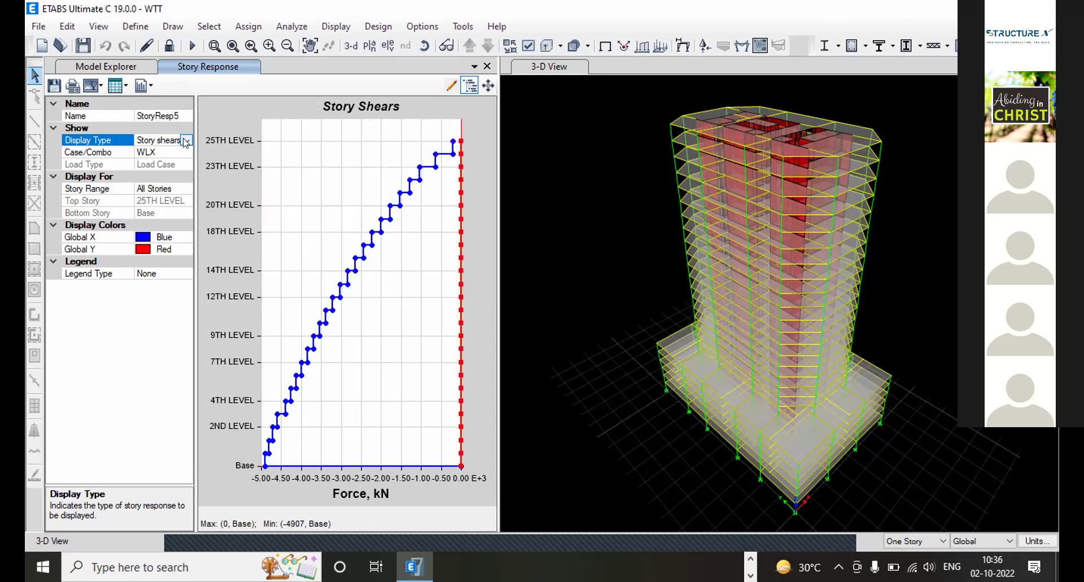
Step: Plot the story overturning moments for WLX, then close the plot and restore the Model Explorer pane's narrow width
left_click(186, 142)
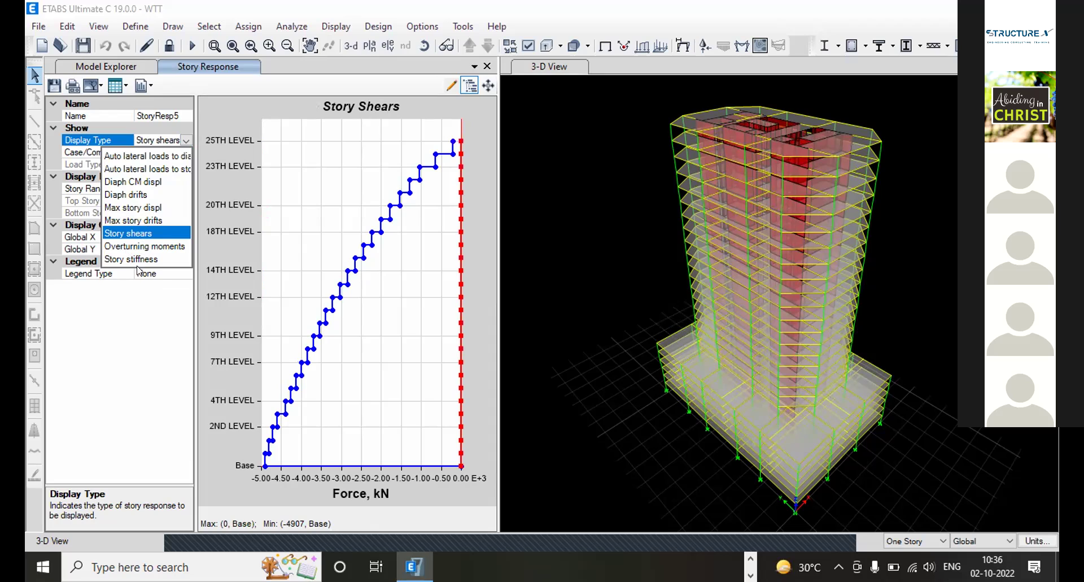
left_click(139, 235)
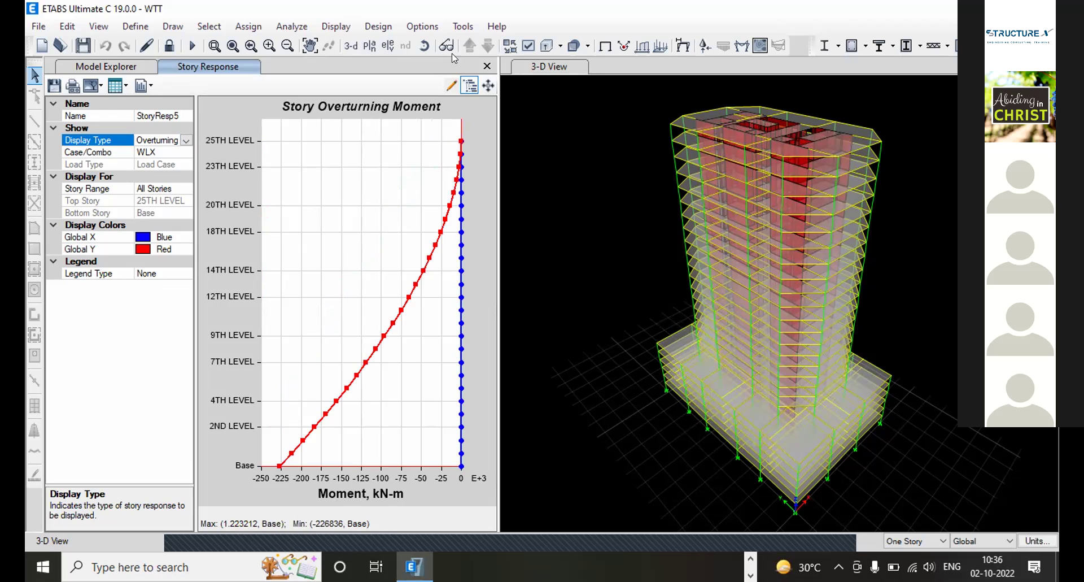
left_click(487, 66)
left_click_drag(496, 110, 293, 140)
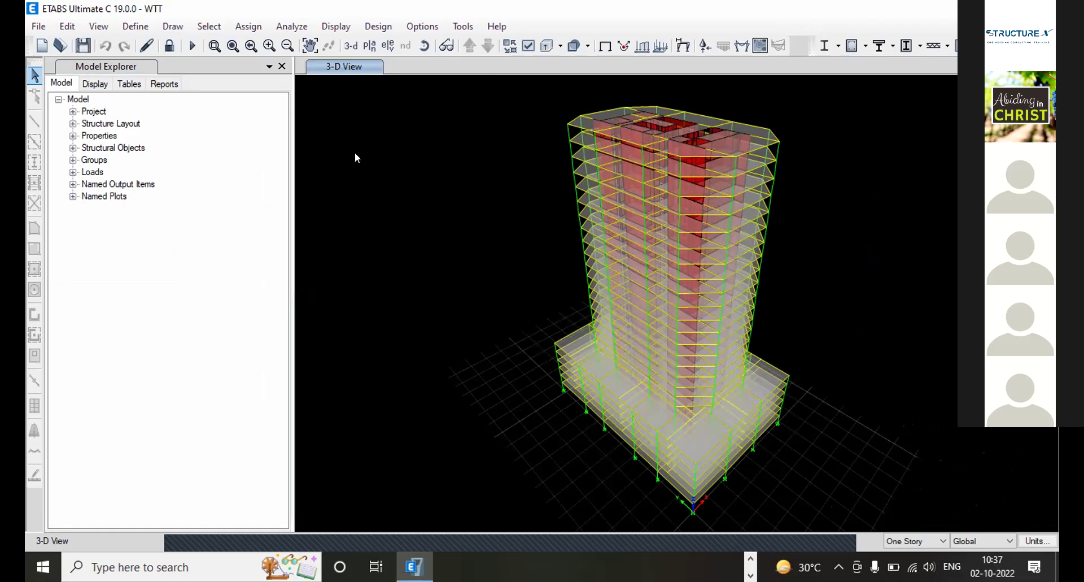
Step: Open the preset P-Delta options to review the automation method, load patterns and scale factors
left_click(138, 29)
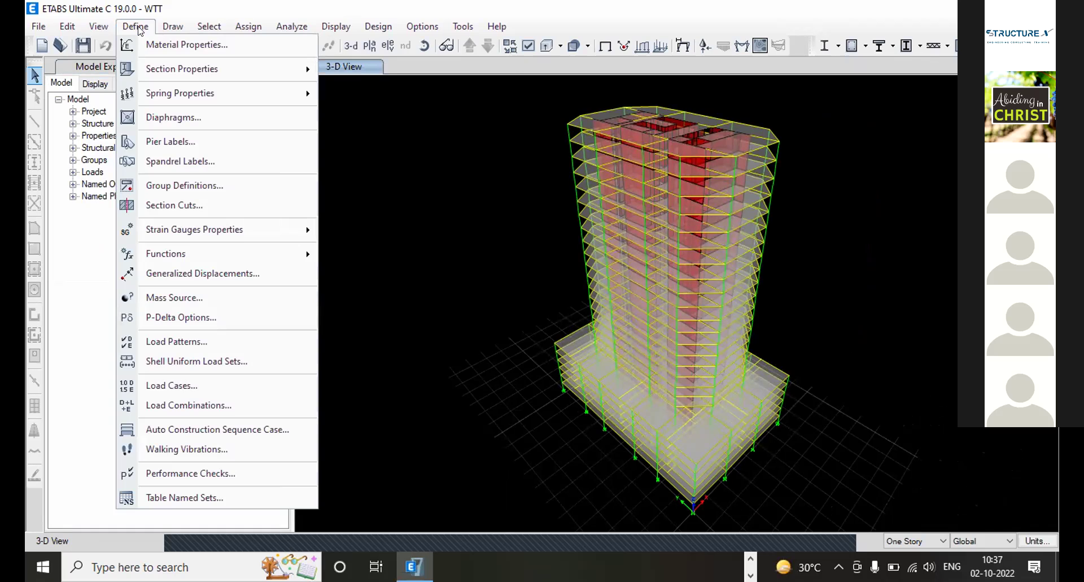
left_click(183, 317)
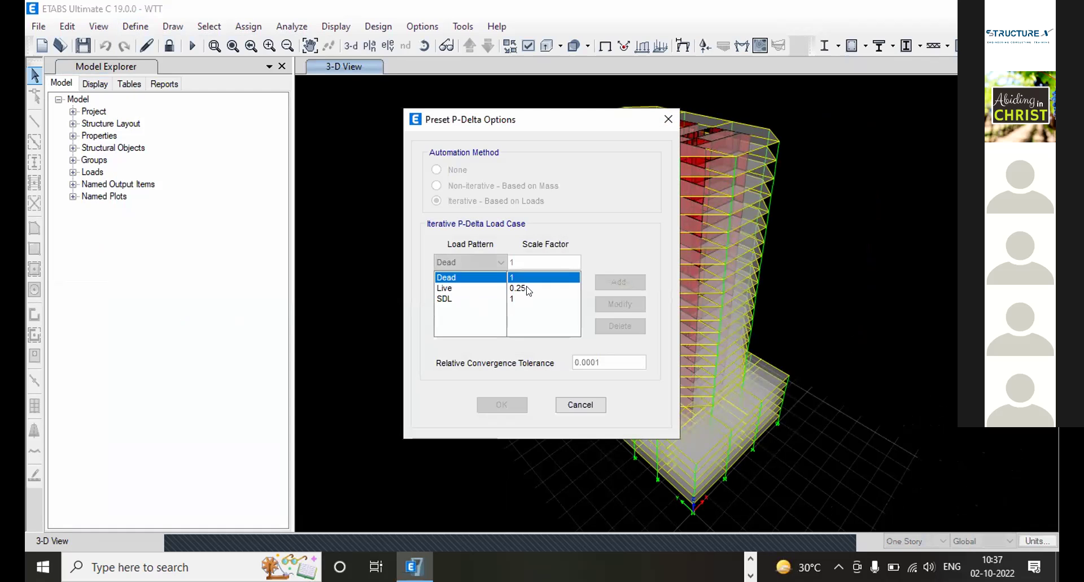
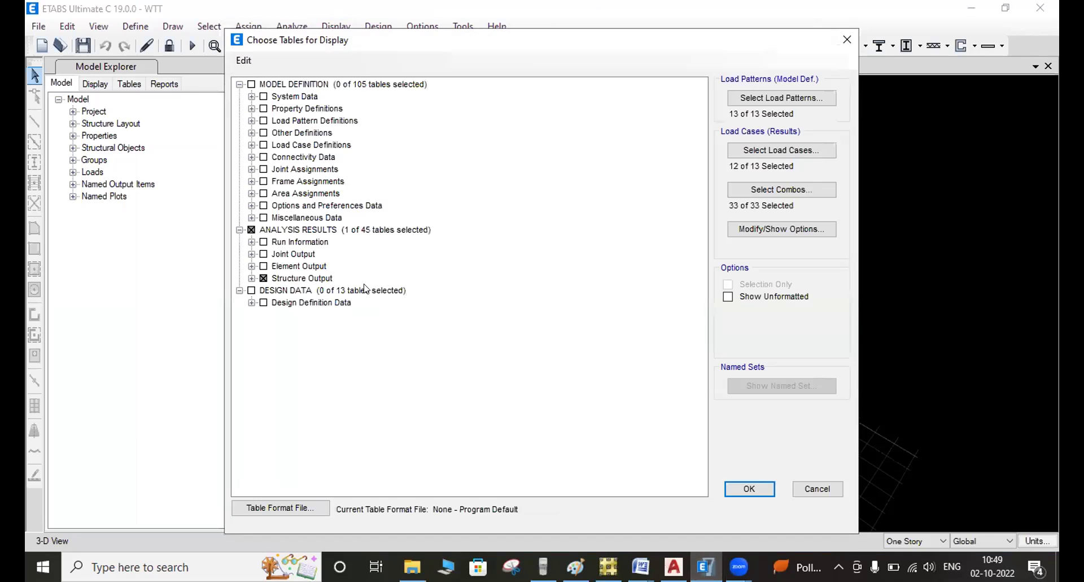
Step: Clear the selected analysis results tables, examine the tables available under Joint Output, and close the table selection
left_click(251, 230)
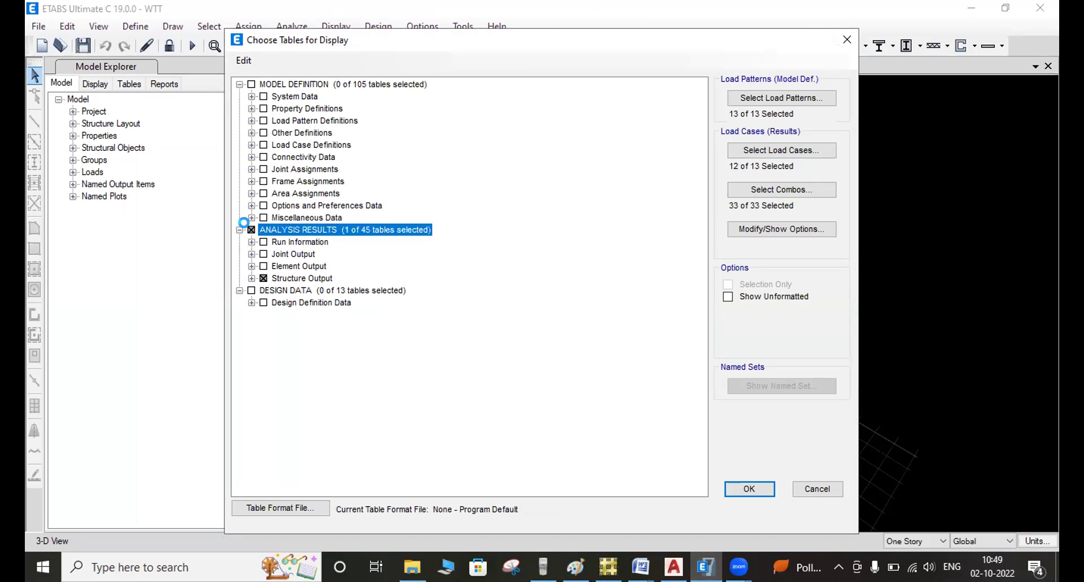
left_click(251, 230)
left_click(252, 242)
left_click(251, 243)
left_click(252, 254)
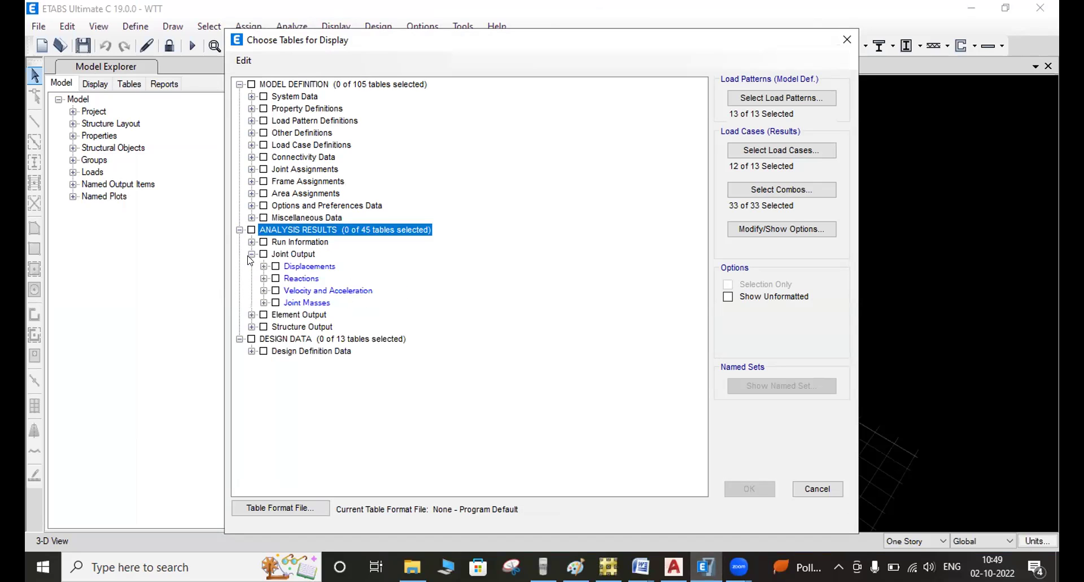
left_click(263, 266)
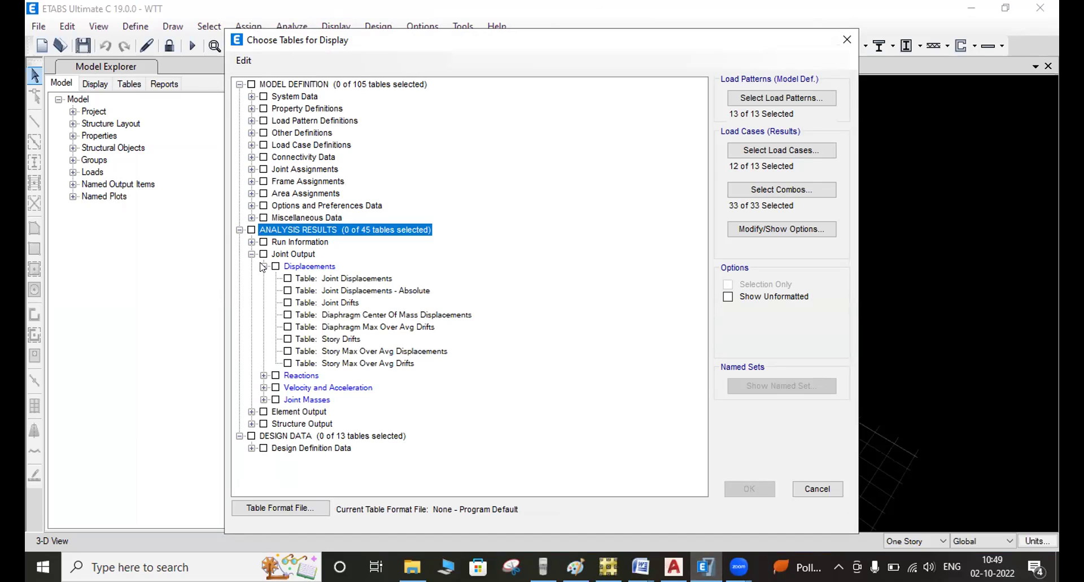
left_click(264, 267)
left_click(263, 278)
left_click(263, 278)
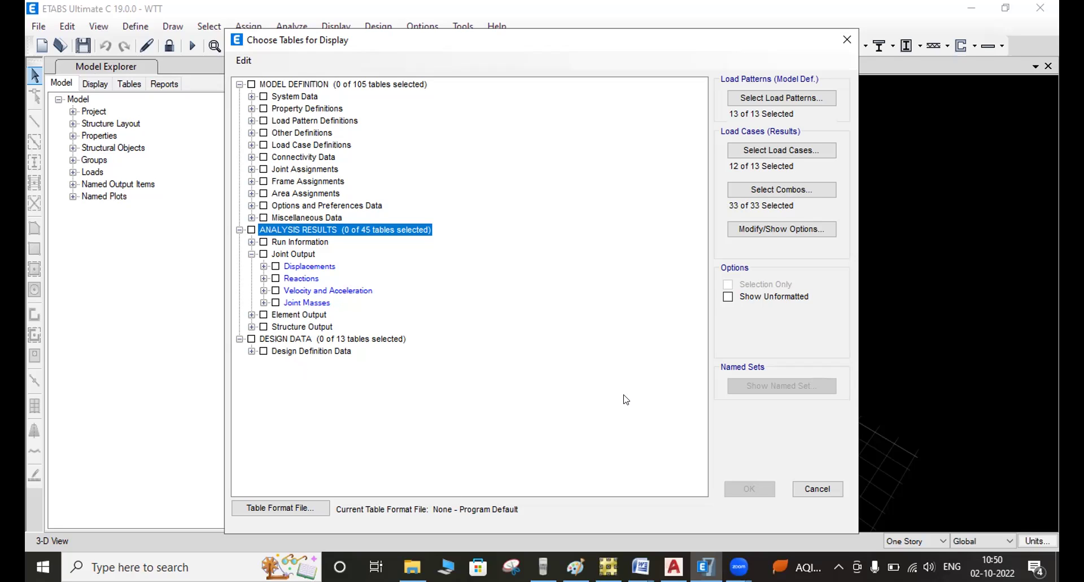
left_click(848, 39)
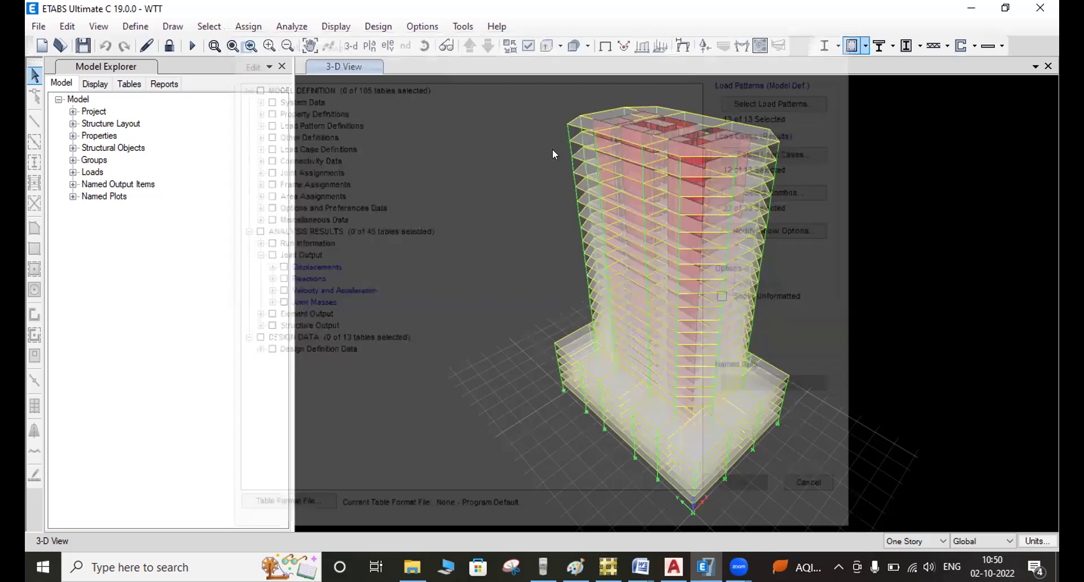
Step: Review the BUCKLING load case's P-Delta setting, applied loads and scale factors, and cancel without changing it
left_click(135, 26)
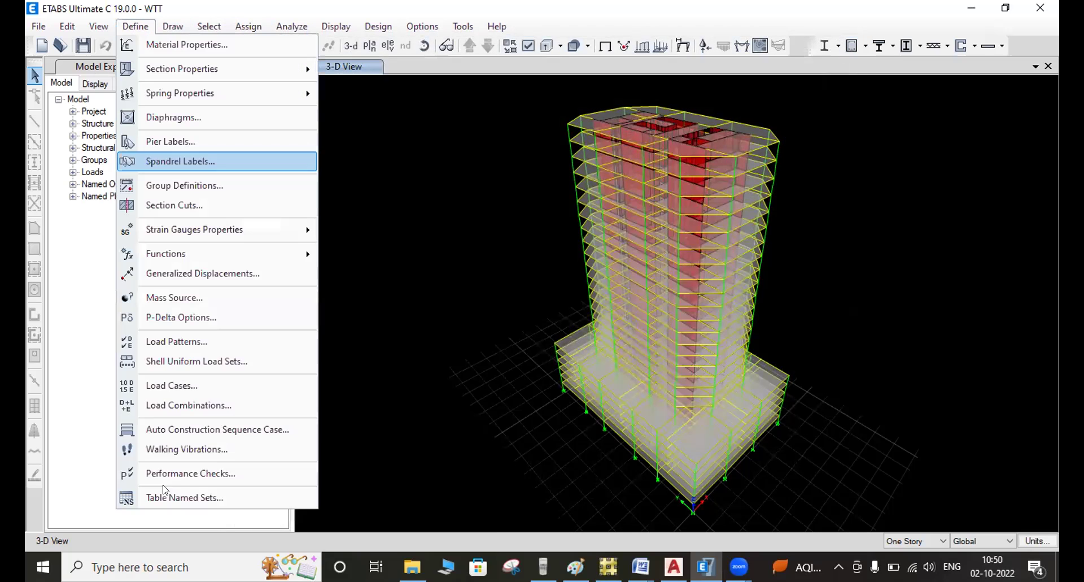
left_click(175, 385)
left_click(349, 325)
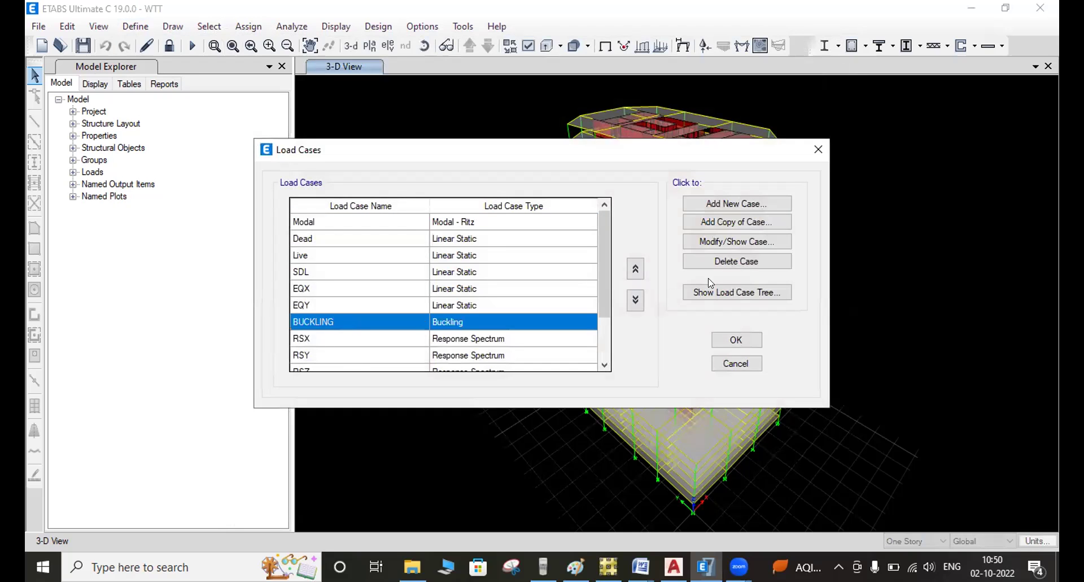
left_click(724, 241)
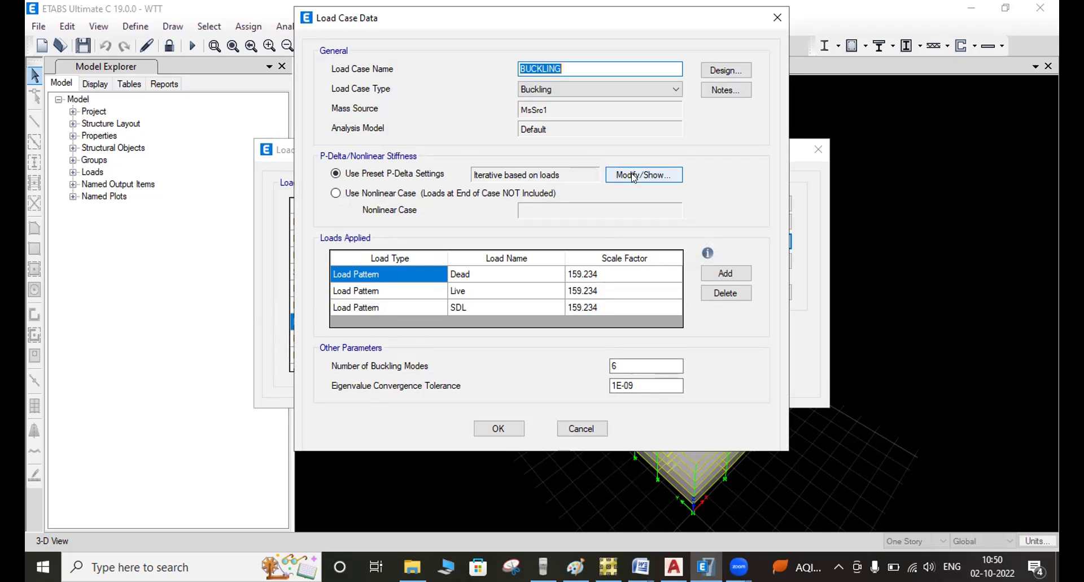
left_click(607, 272)
left_click(609, 290)
left_click(606, 307)
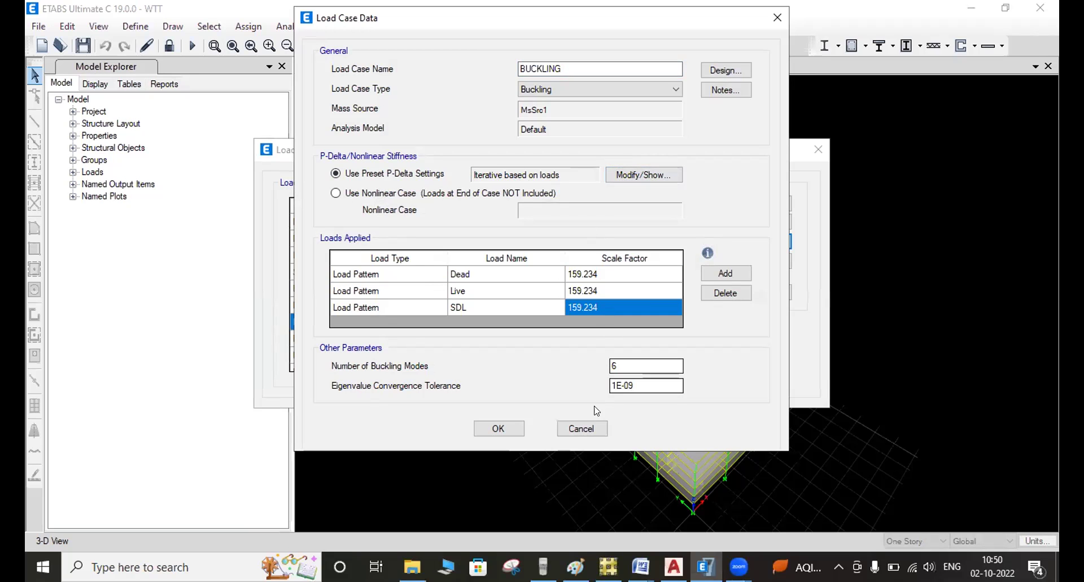
left_click(582, 428)
left_click(736, 363)
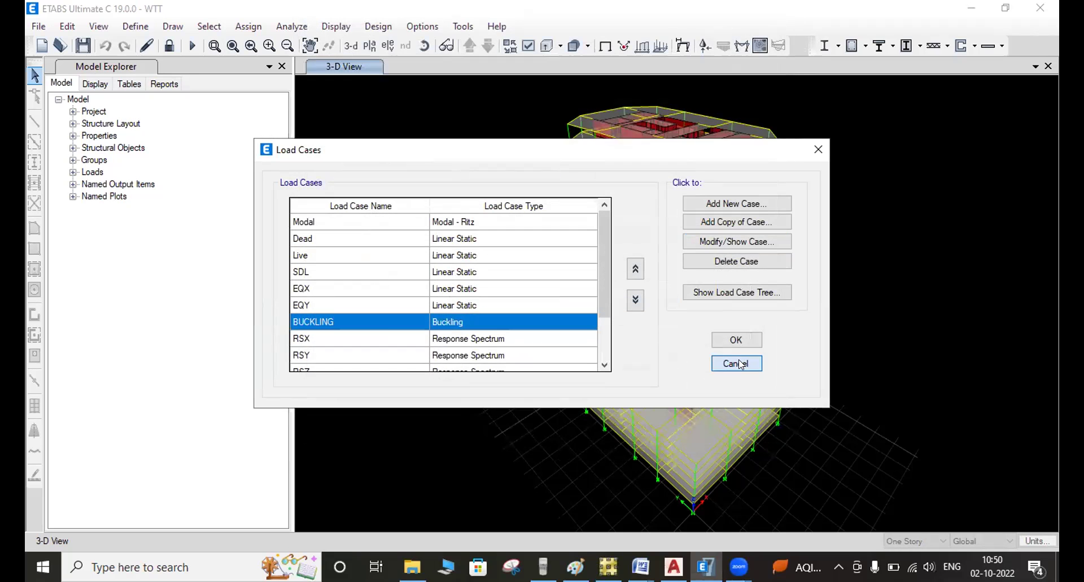
Step: Open the display table selection, expand Structure Output, and clear all Modal Information tables from the selection
left_click(334, 27)
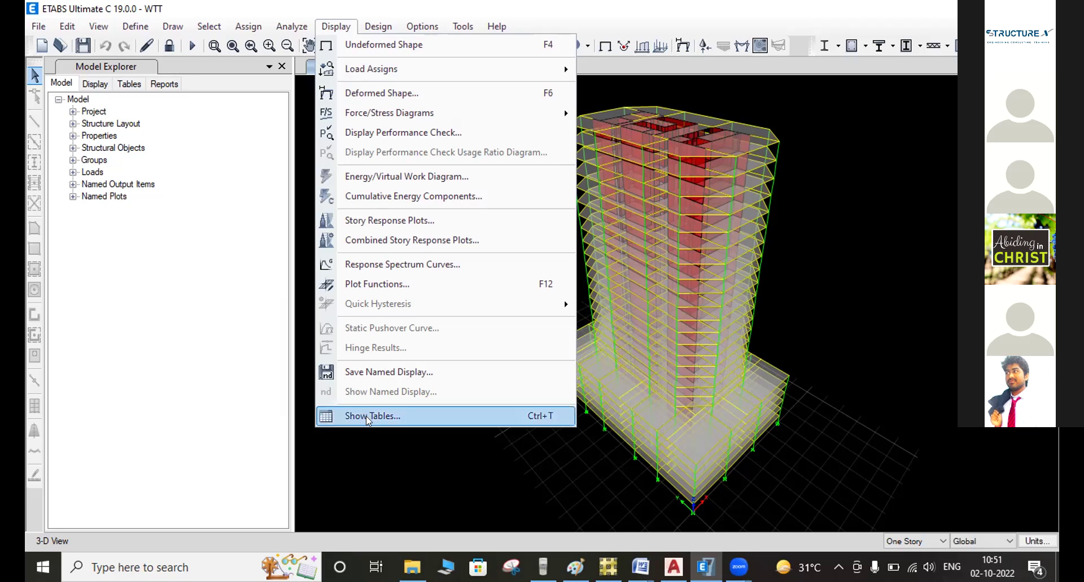
left_click(367, 416)
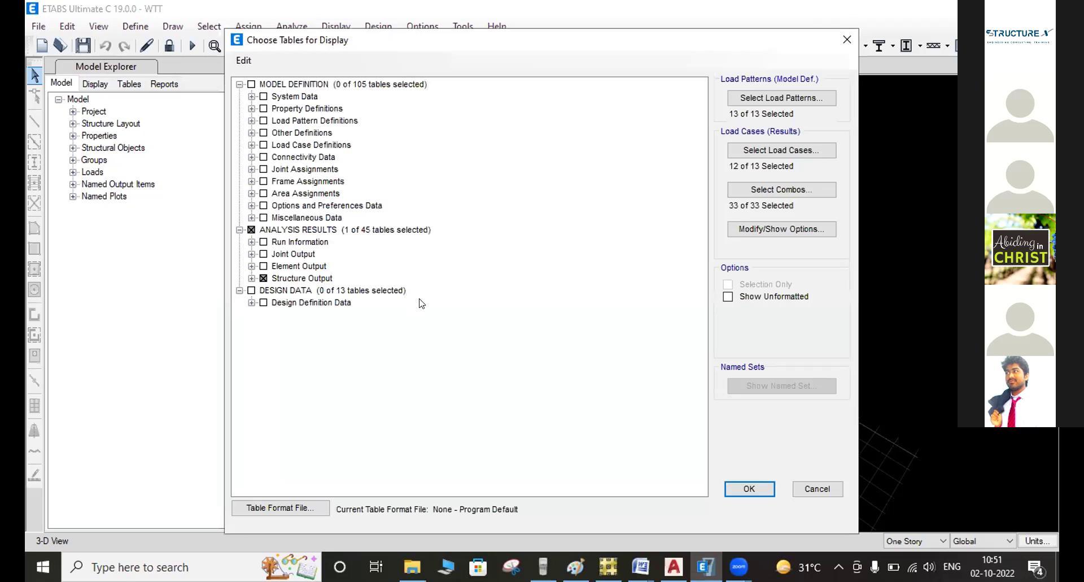
left_click(251, 278)
left_click(251, 278)
left_click(252, 278)
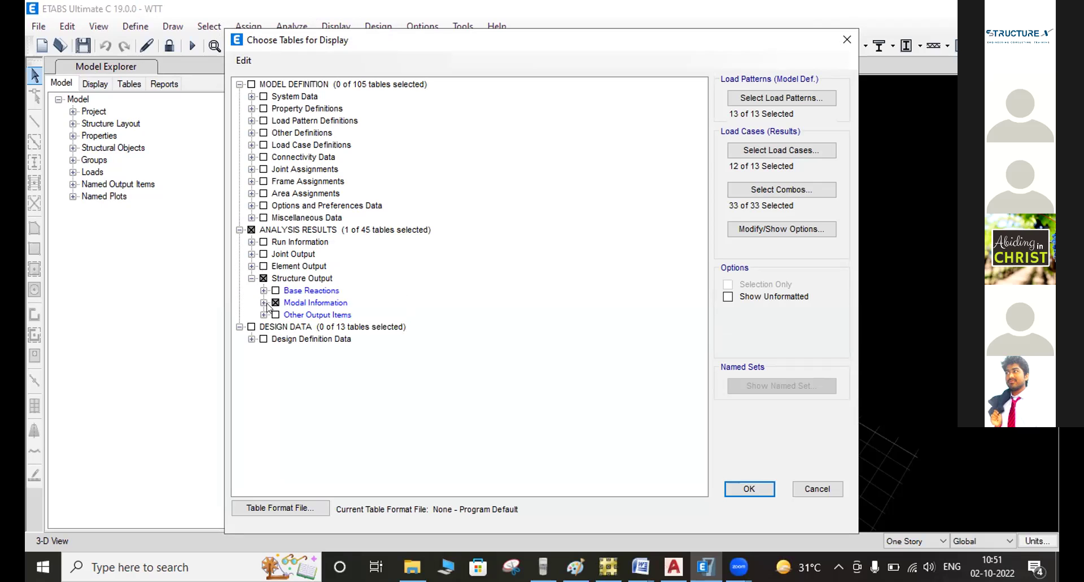
left_click(264, 303)
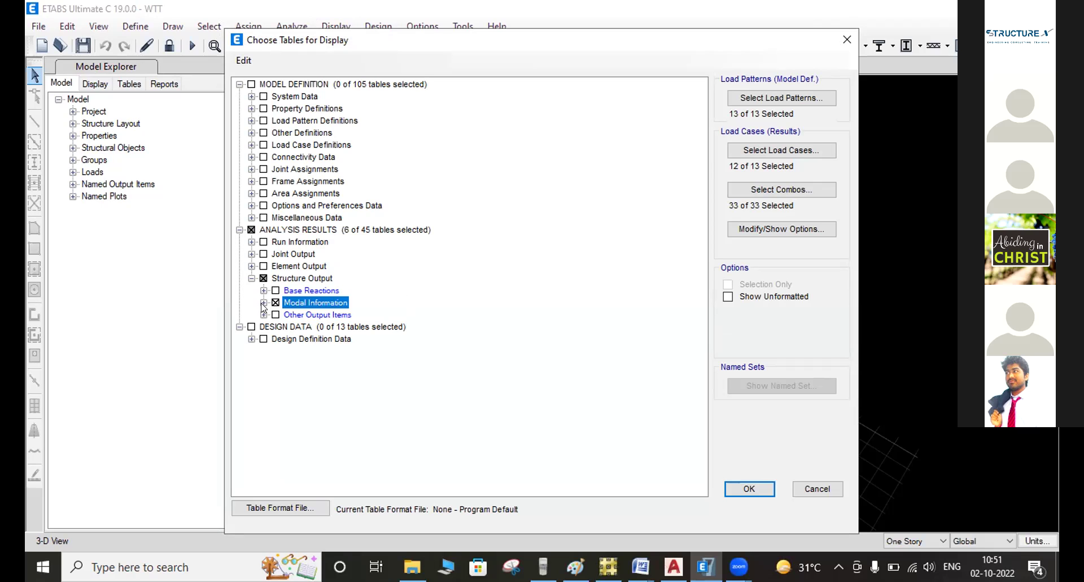
left_click(262, 304)
left_click(274, 302)
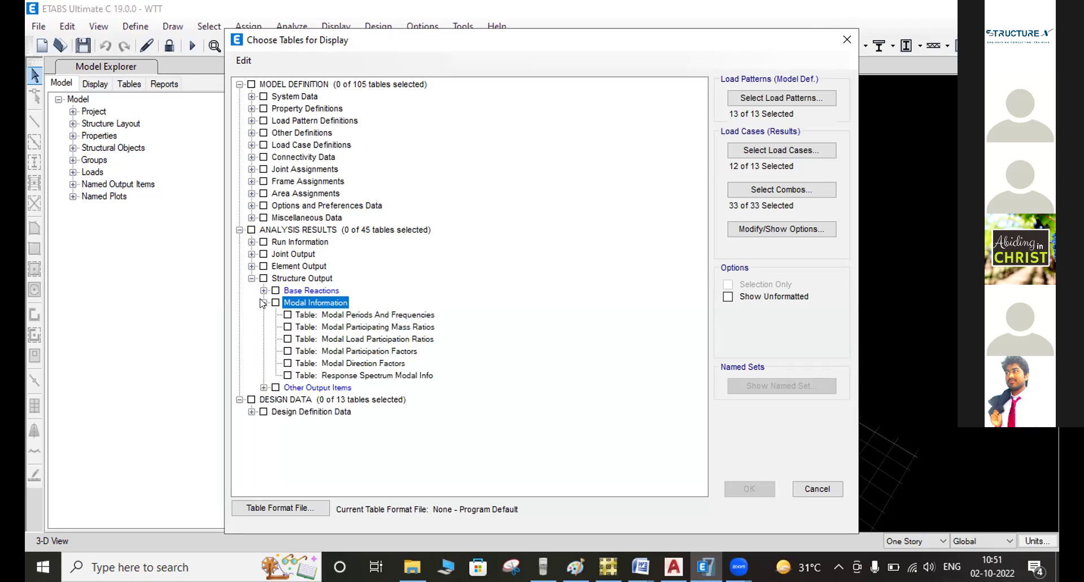
Step: Display the Buckling Factors table from Other Output Items, check the scale factor for mode 1, and close the table
left_click(264, 387)
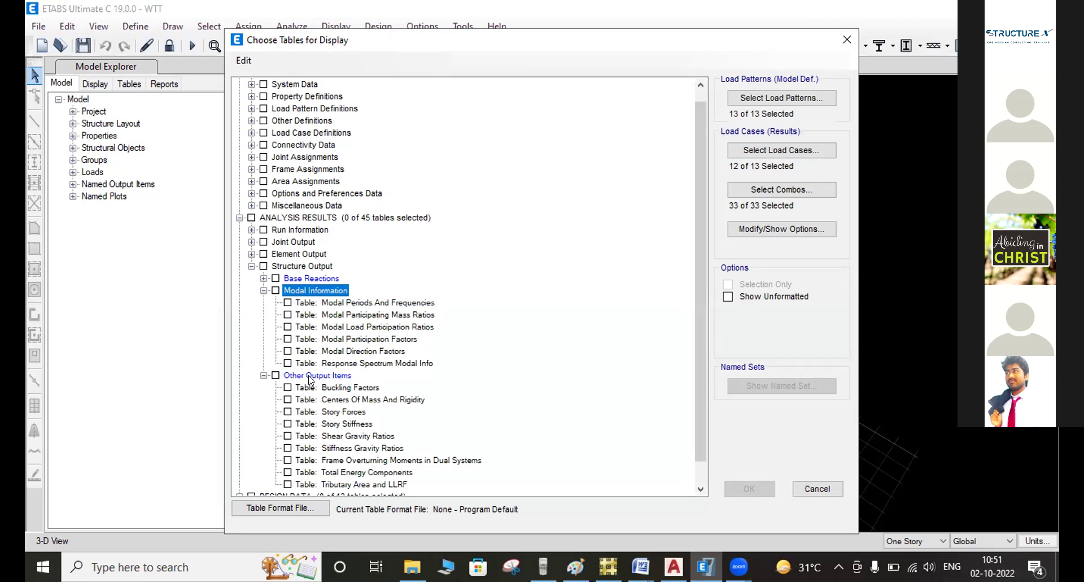
scroll(298, 380, "down", 1)
left_click(288, 363)
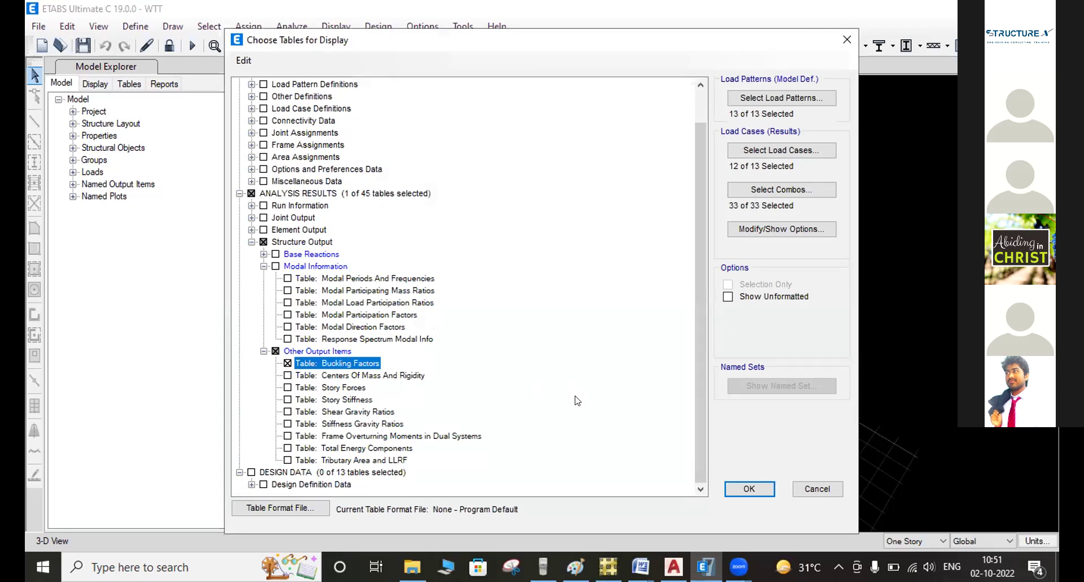
left_click(744, 489)
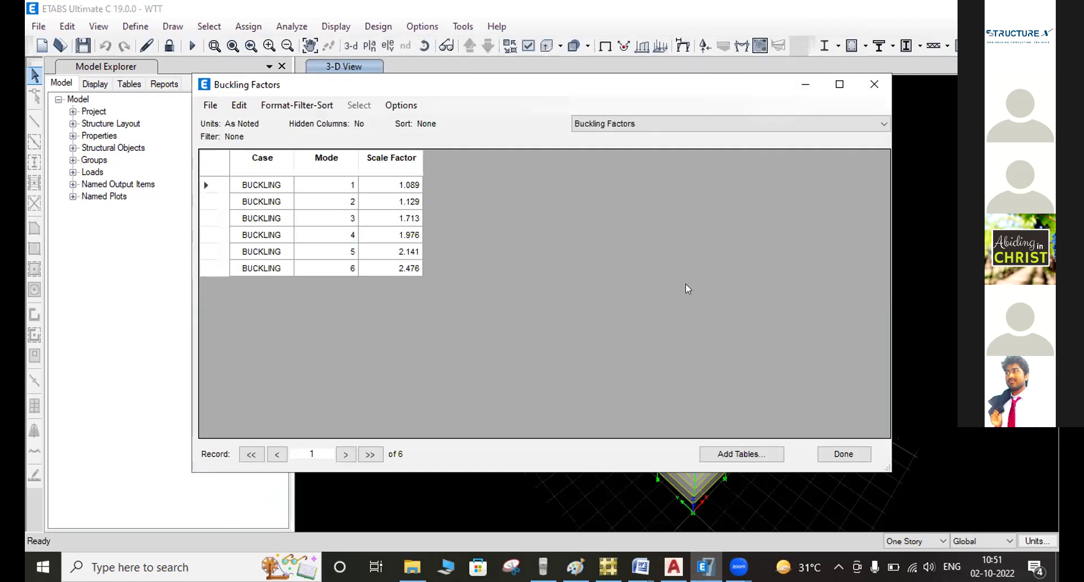
left_click(402, 187)
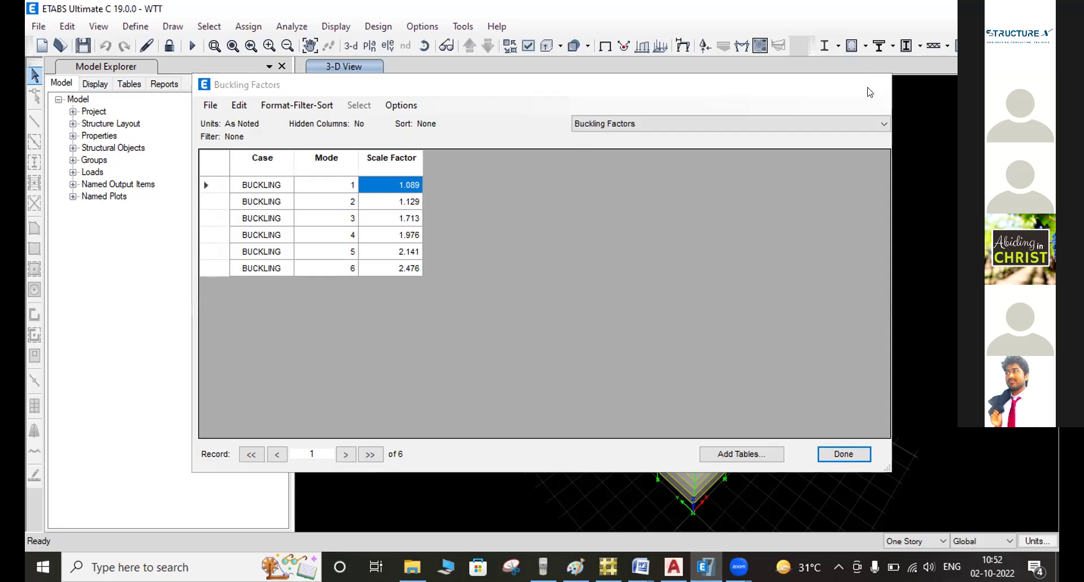
left_click(874, 84)
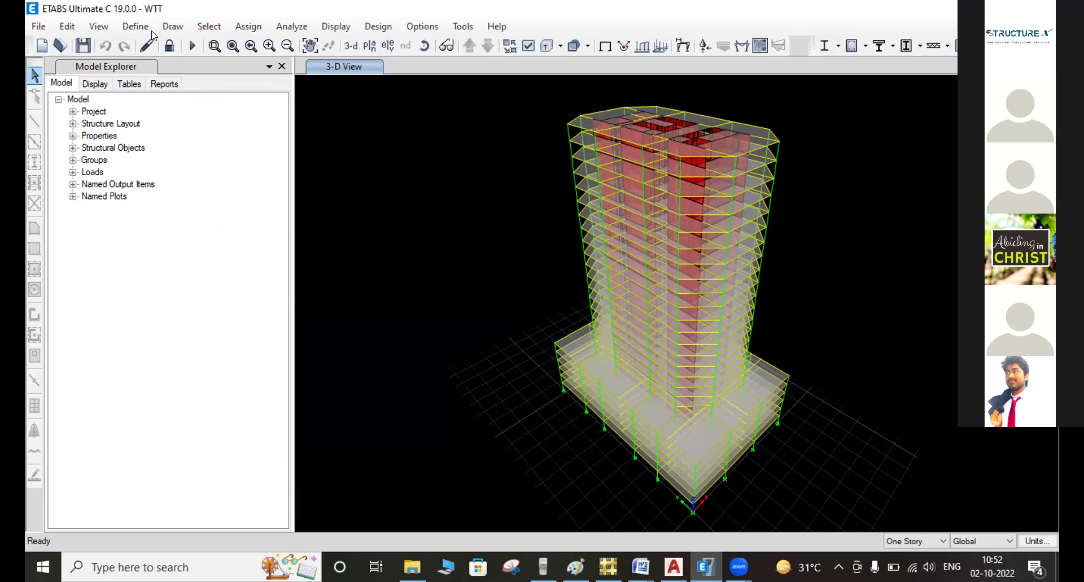
Step: Review the scale factors of the Dead, Live and SDL patterns in the BUCKLING load case, and cancel without changing it
left_click(131, 26)
left_click(183, 385)
left_click(319, 322)
left_click(731, 241)
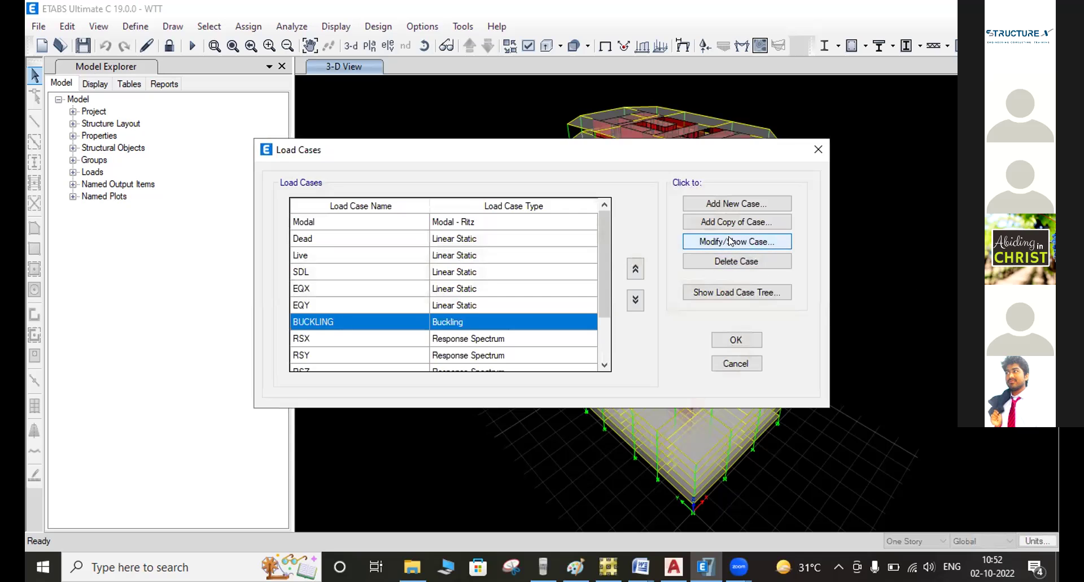
left_click(612, 273)
left_click(610, 291)
left_click(601, 310)
left_click(601, 292)
left_click(610, 277)
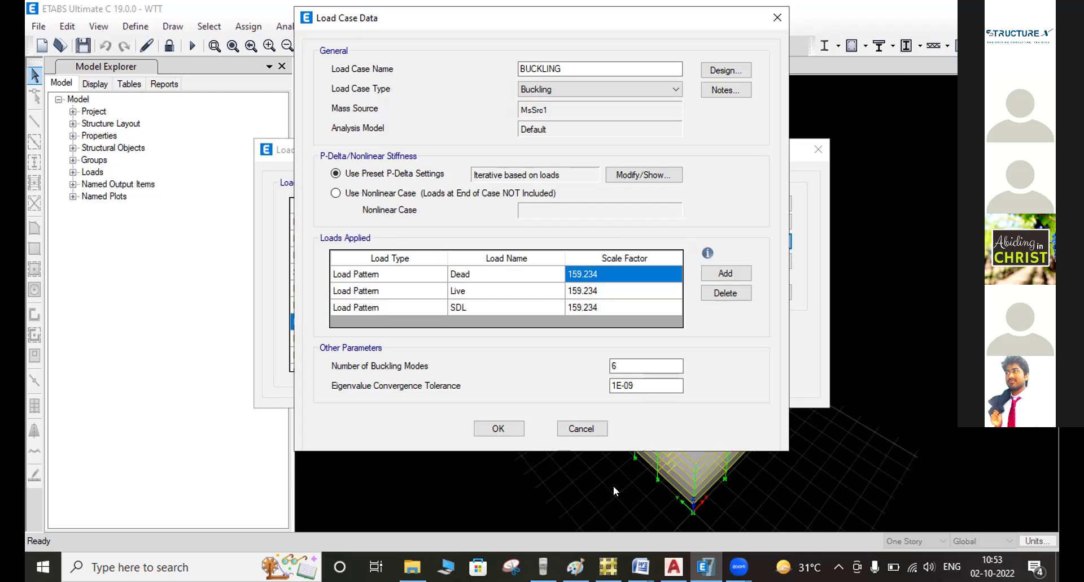
left_click(591, 430)
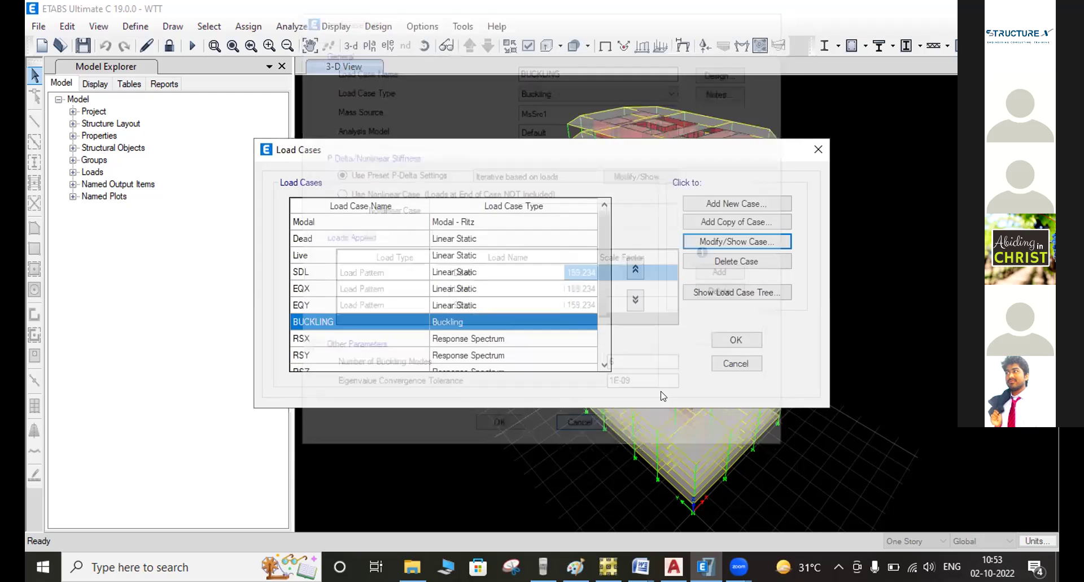
left_click(717, 365)
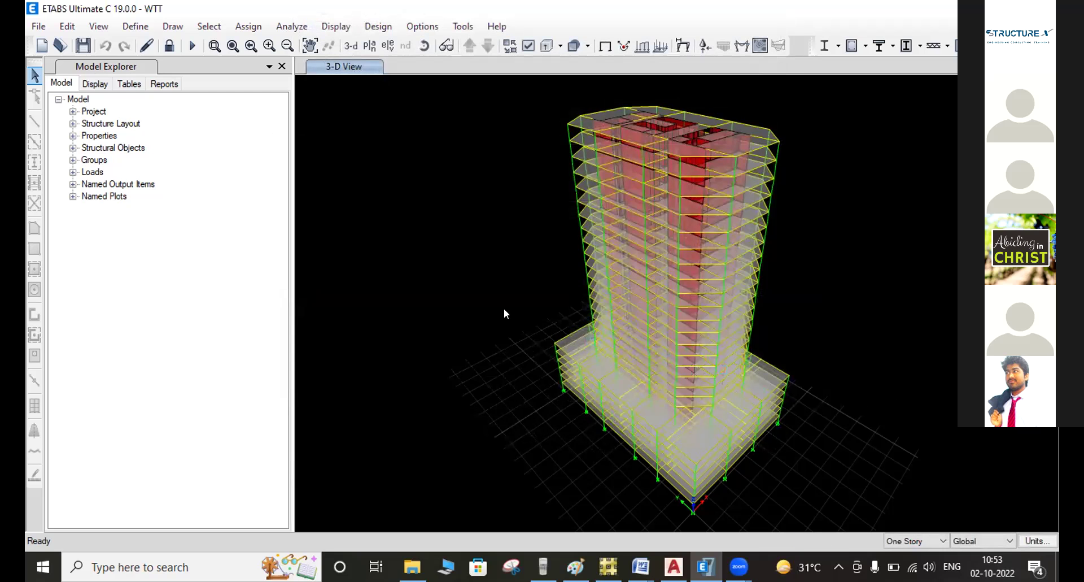
left_click(125, 28)
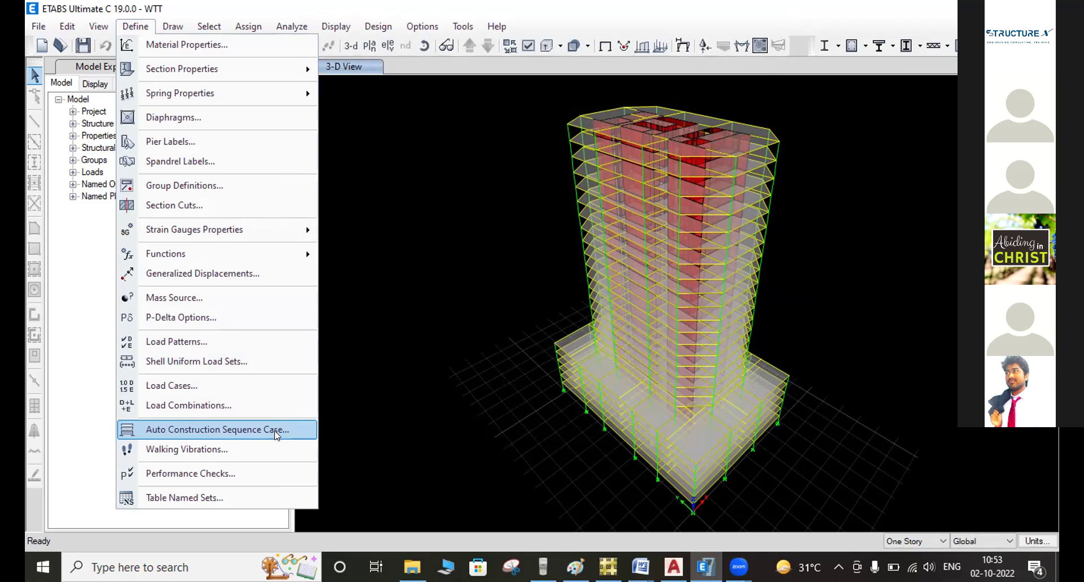
left_click(387, 162)
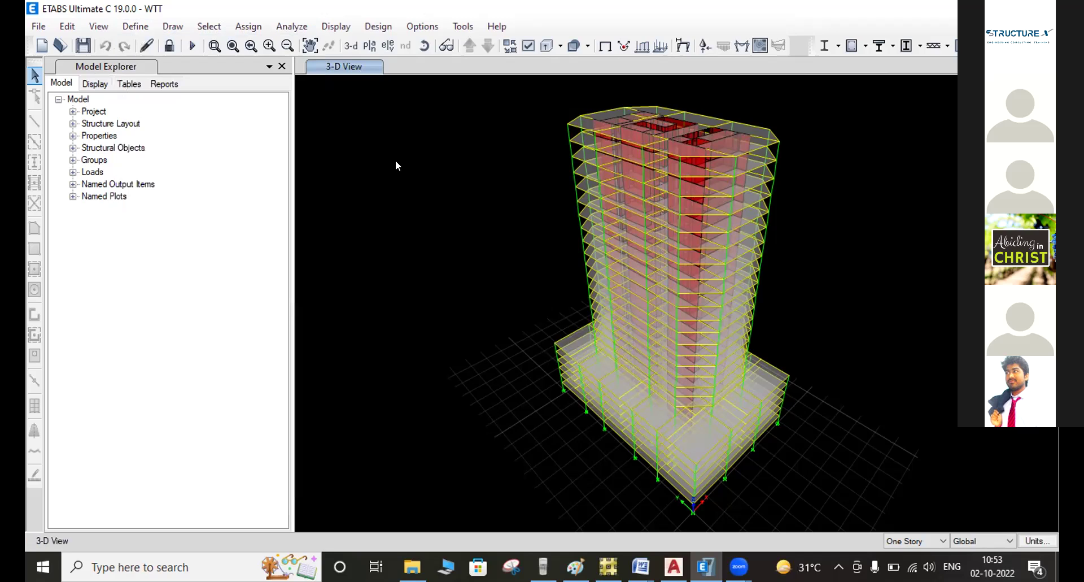
left_click(136, 26)
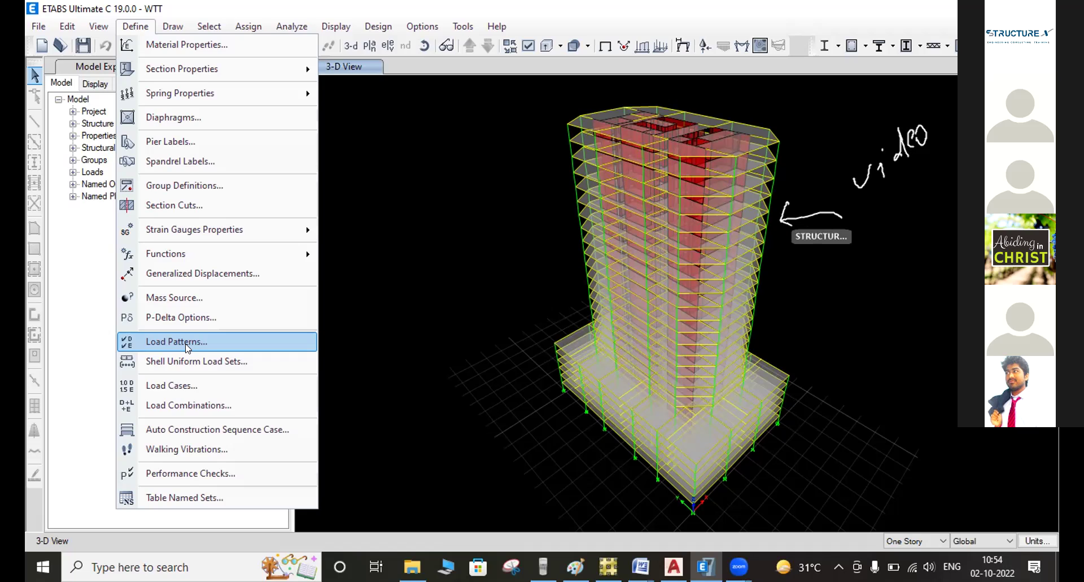
left_click(353, 483)
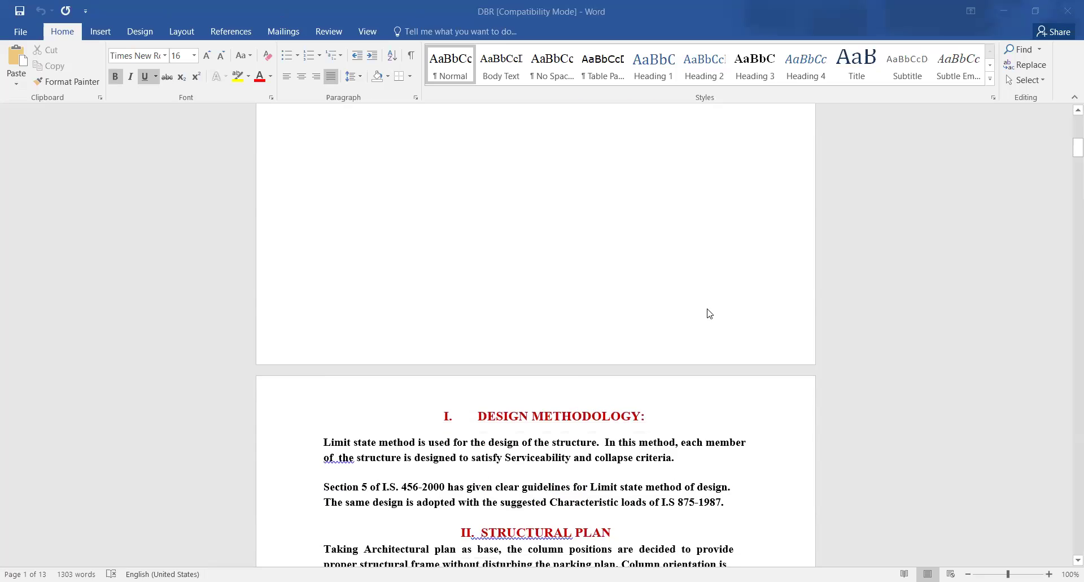
Step: In the DBR document in Word, examine the index, the project information and the mathematical model plans
scroll(588, 255, "down", 10)
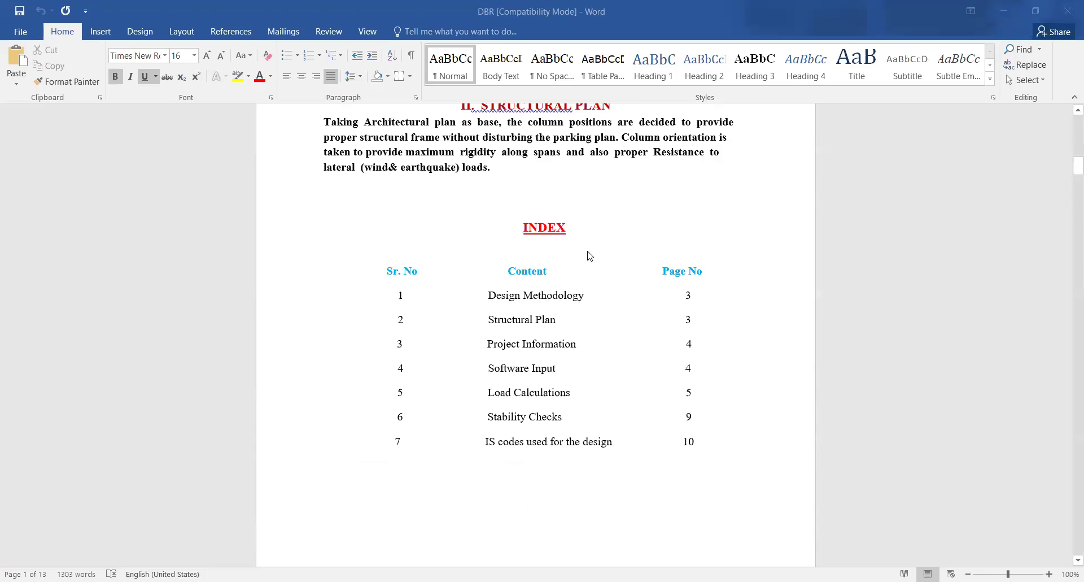
scroll(796, 258, "down", 12)
scroll(794, 254, "up", 11)
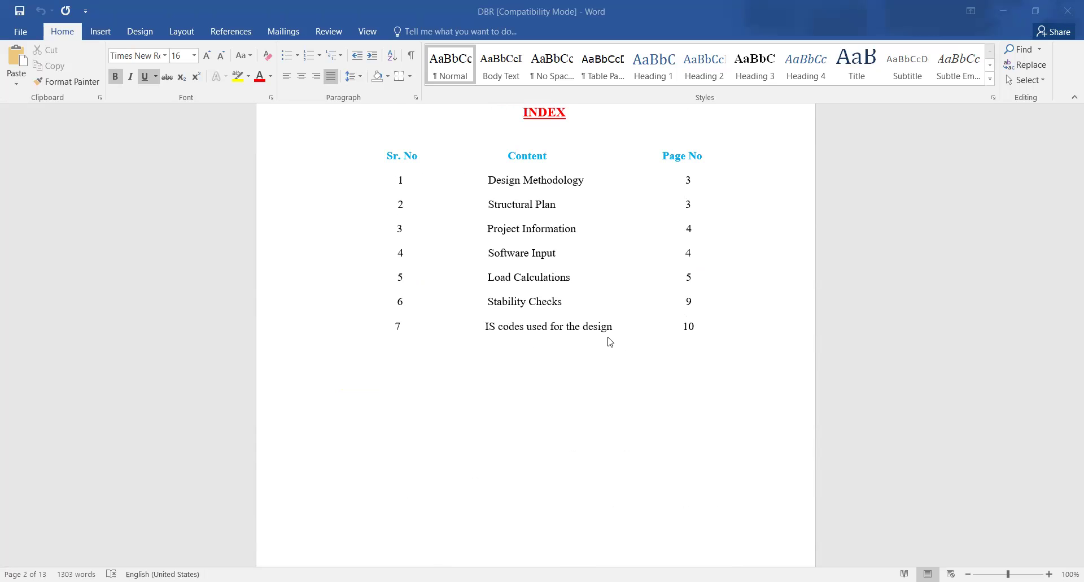
scroll(576, 295, "down", 15)
scroll(601, 236, "up", 5)
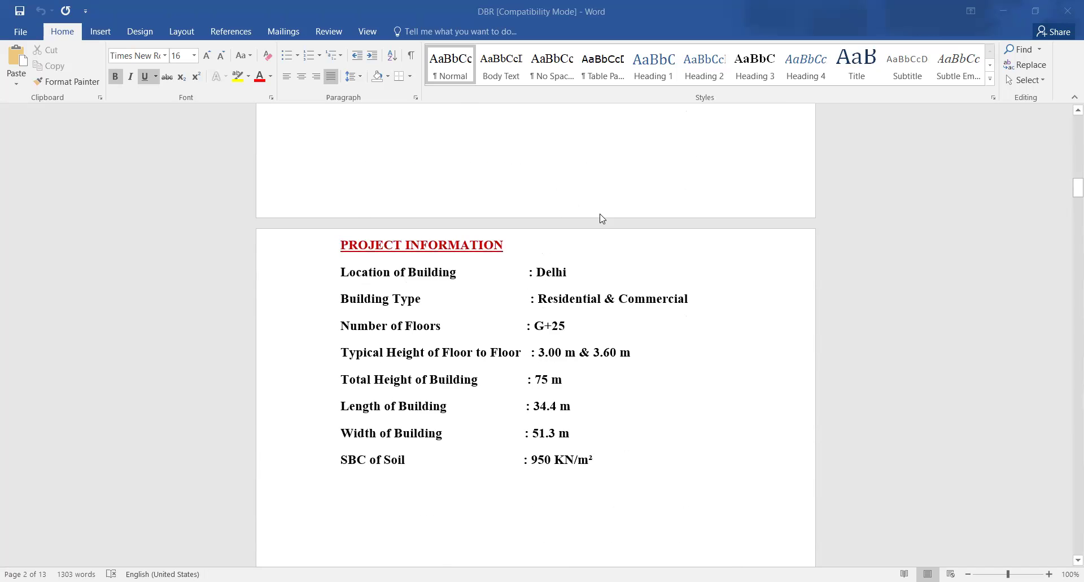
scroll(602, 218, "down", 20)
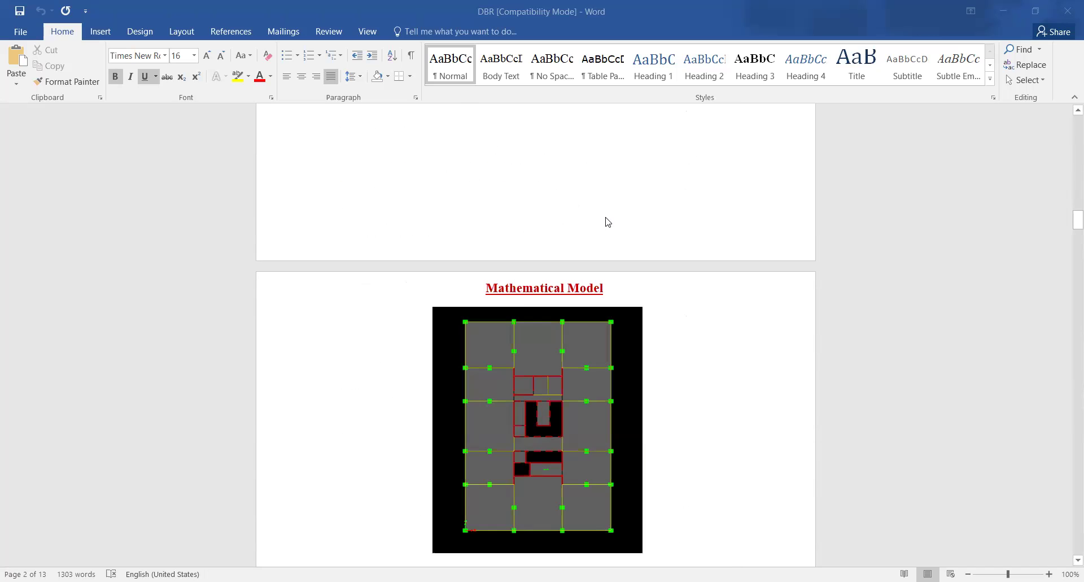
scroll(606, 222, "down", 8)
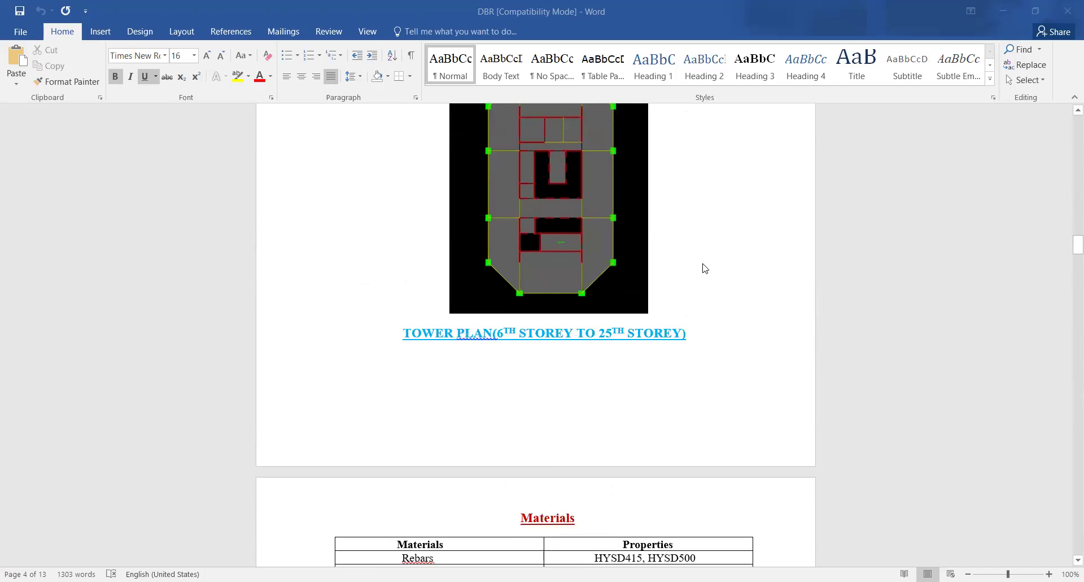
Step: Read the report's materials, section properties, slab loadings and frame wall load calculations
scroll(716, 276, "down", 5)
scroll(523, 293, "down", 5)
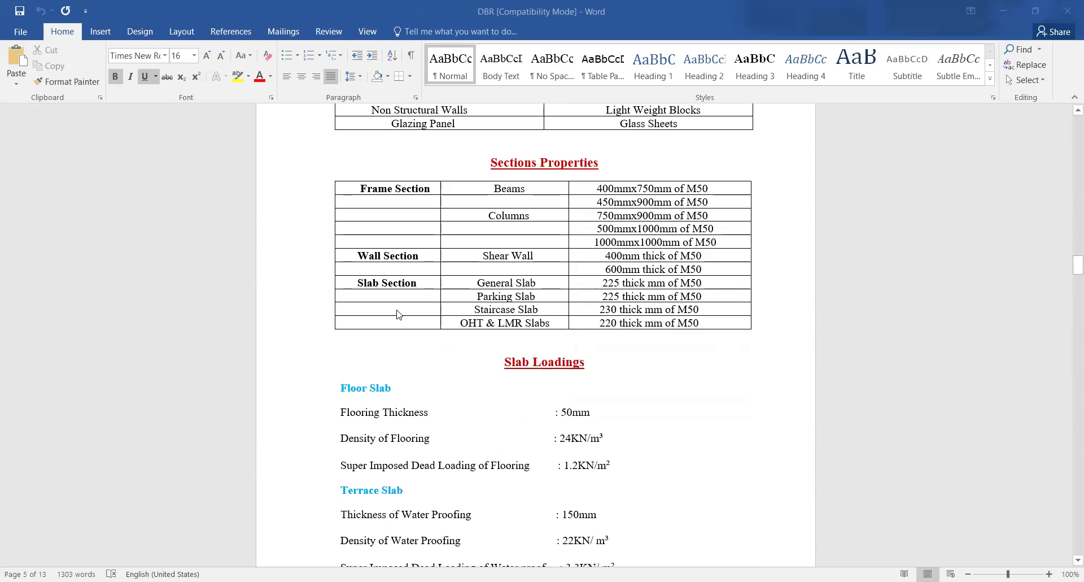
scroll(541, 235, "down", 8)
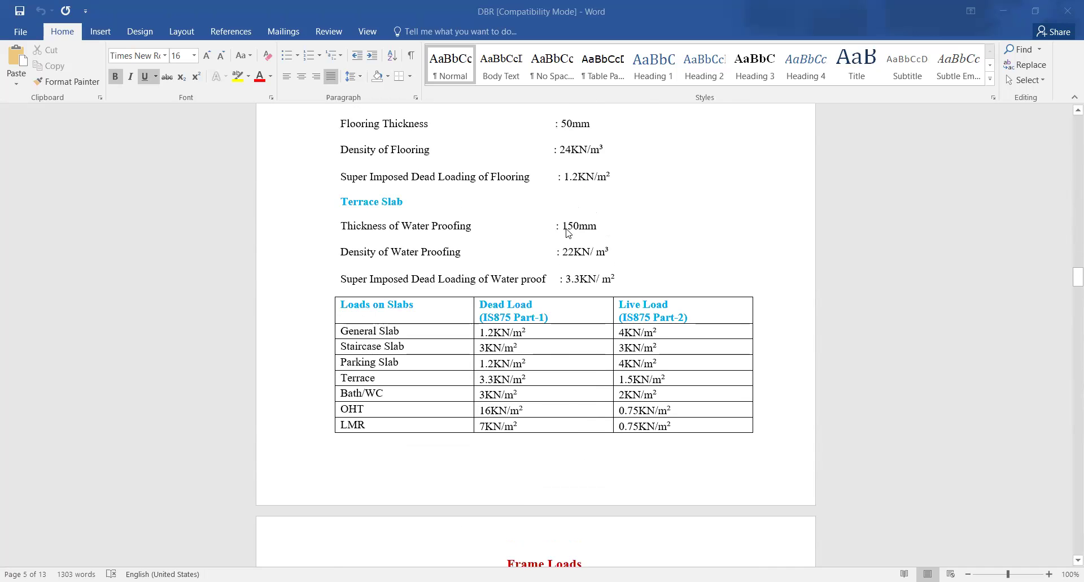
scroll(567, 232, "up", 2)
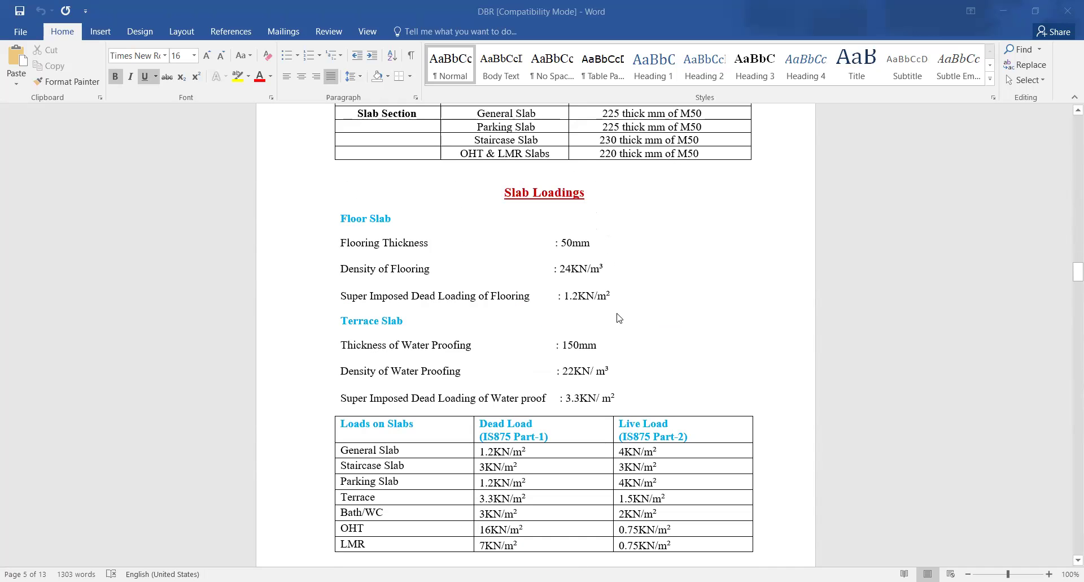
scroll(492, 310, "down", 5)
scroll(530, 307, "down", 4)
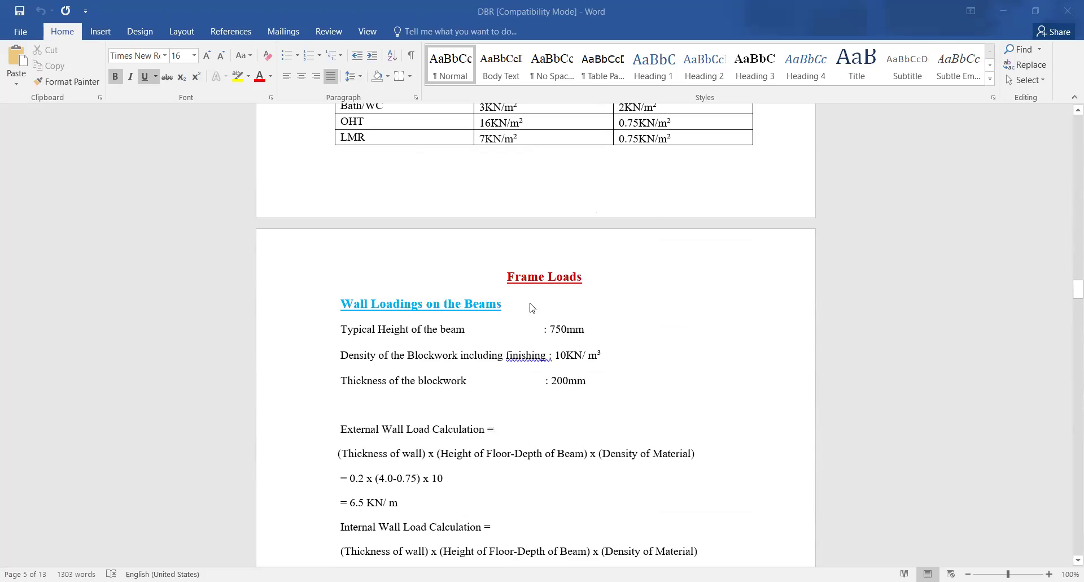
scroll(691, 279, "down", 11)
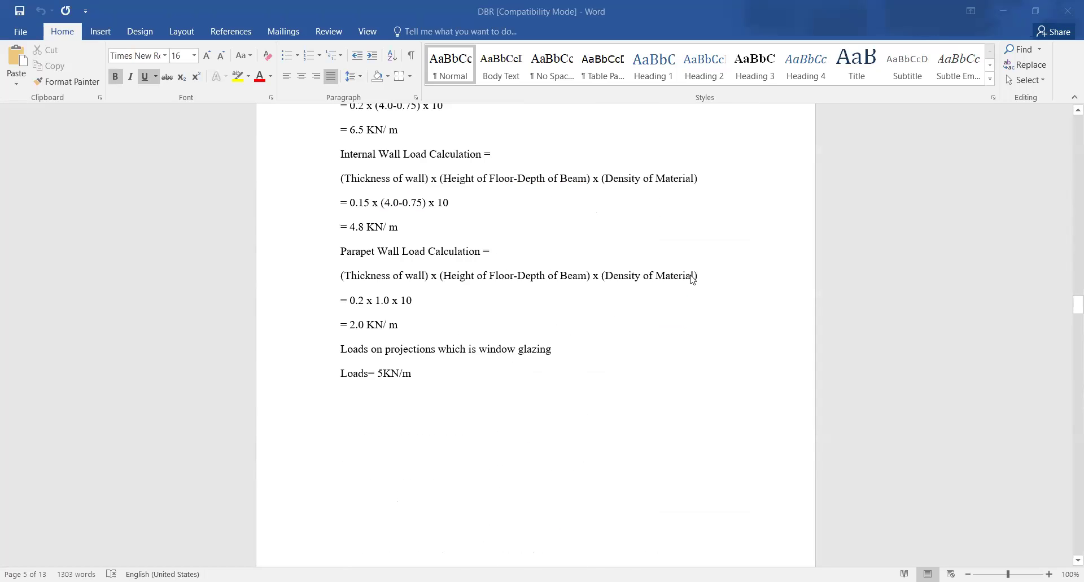
Step: Read the report's seismic base shear specifications and wind load calculations, including the force coefficient chart
scroll(693, 278, "down", 5)
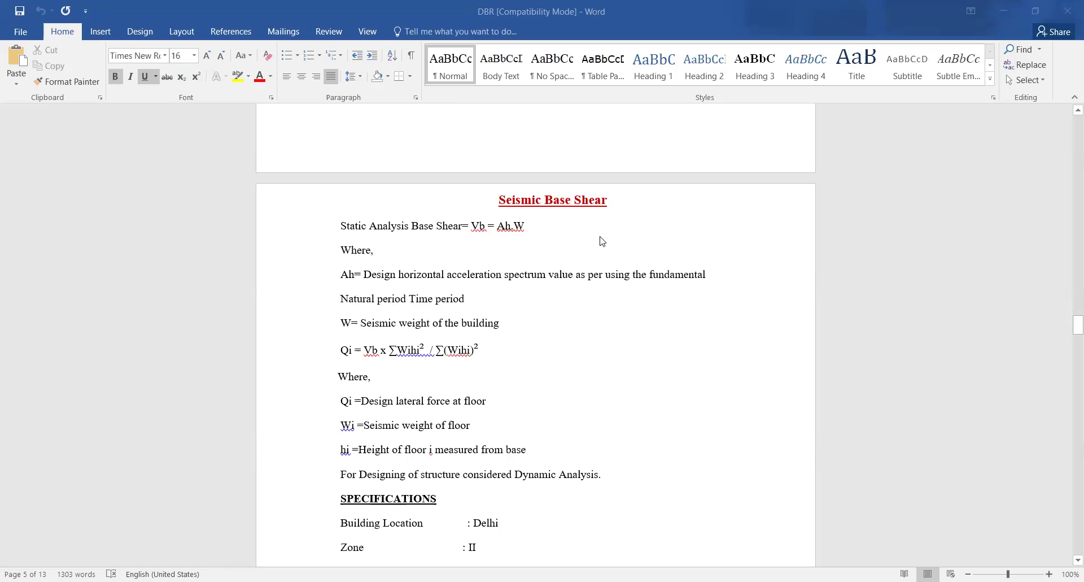
scroll(601, 241, "down", 3)
scroll(602, 241, "down", 2)
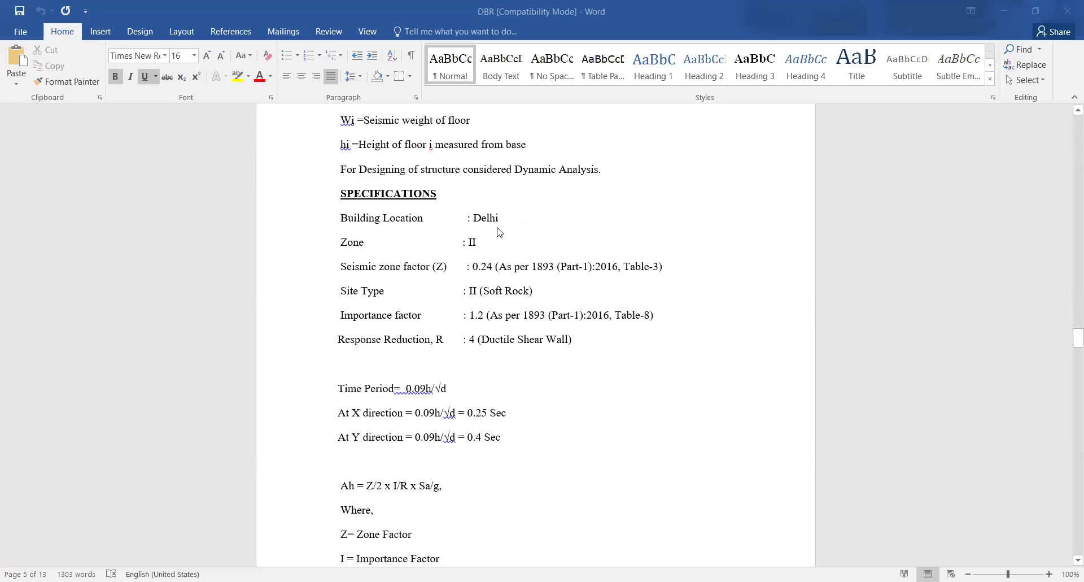
scroll(700, 229, "down", 3)
scroll(700, 229, "down", 4)
scroll(700, 230, "down", 8)
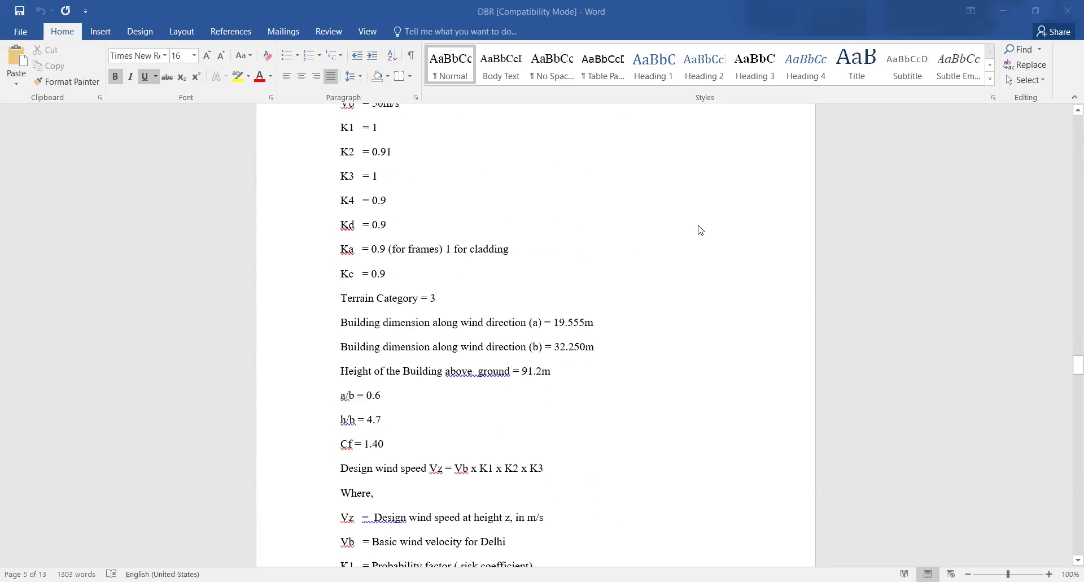
scroll(685, 231, "down", 3)
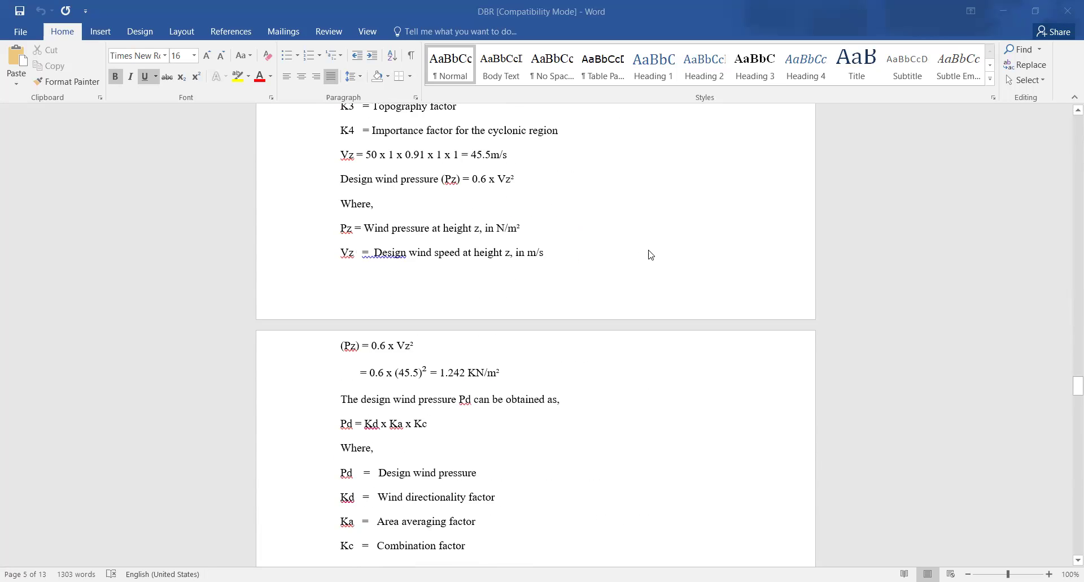
scroll(659, 269, "down", 4)
scroll(662, 271, "down", 3)
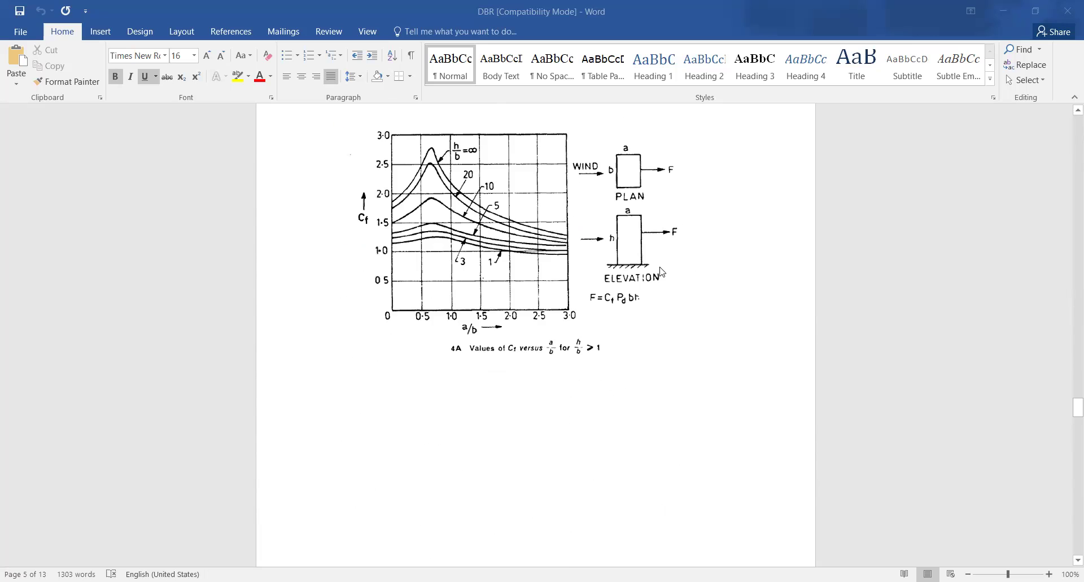
scroll(616, 280, "down", 2)
Step: Examine the report's Stability Checks section and glance at the Foundation Design page, returning to the stability checks
scroll(625, 267, "down", 3)
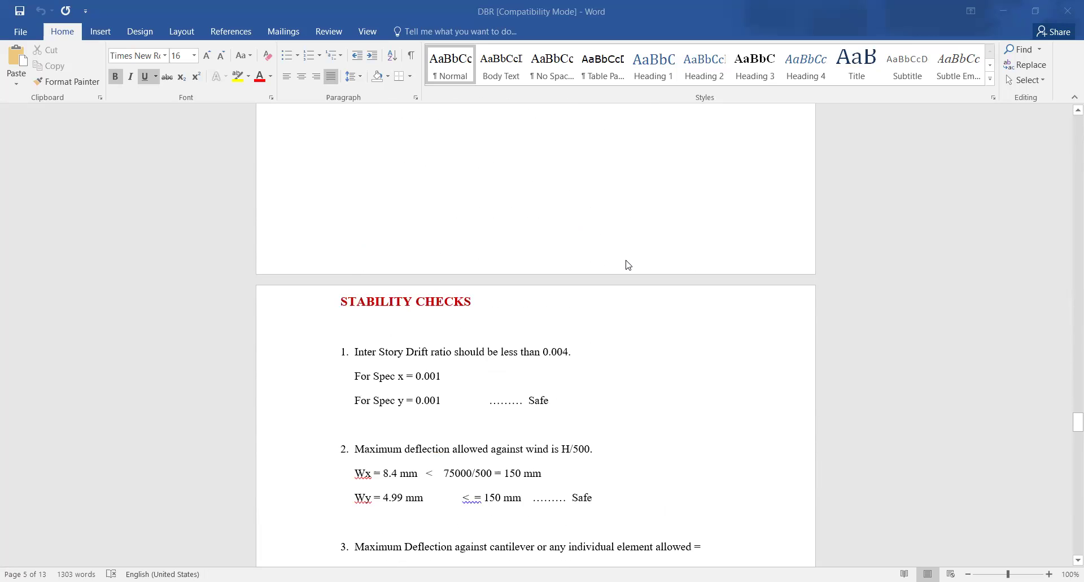
scroll(628, 264, "down", 6)
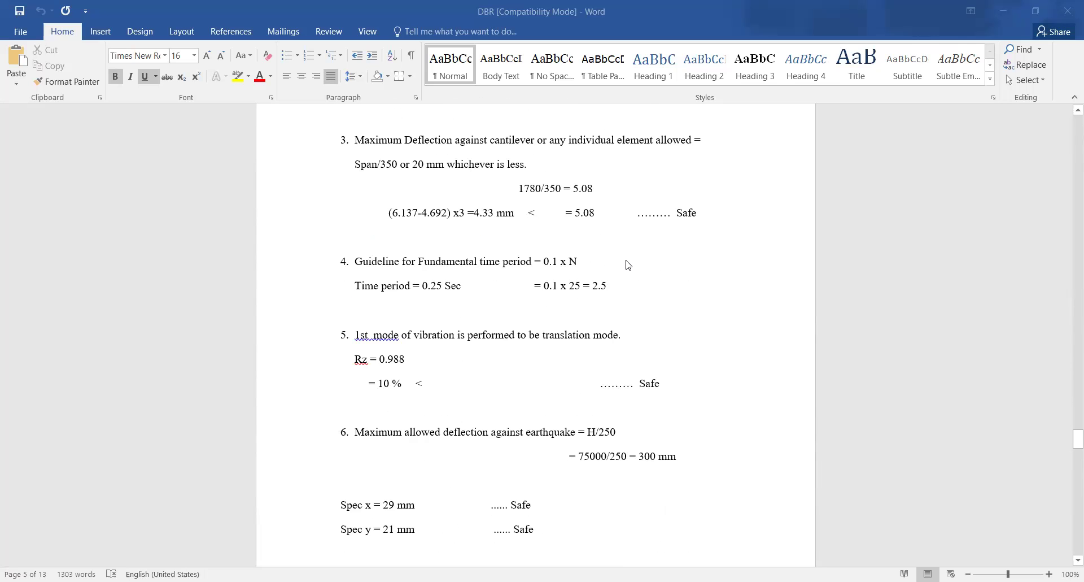
scroll(642, 293, "down", 5)
scroll(652, 281, "down", 2)
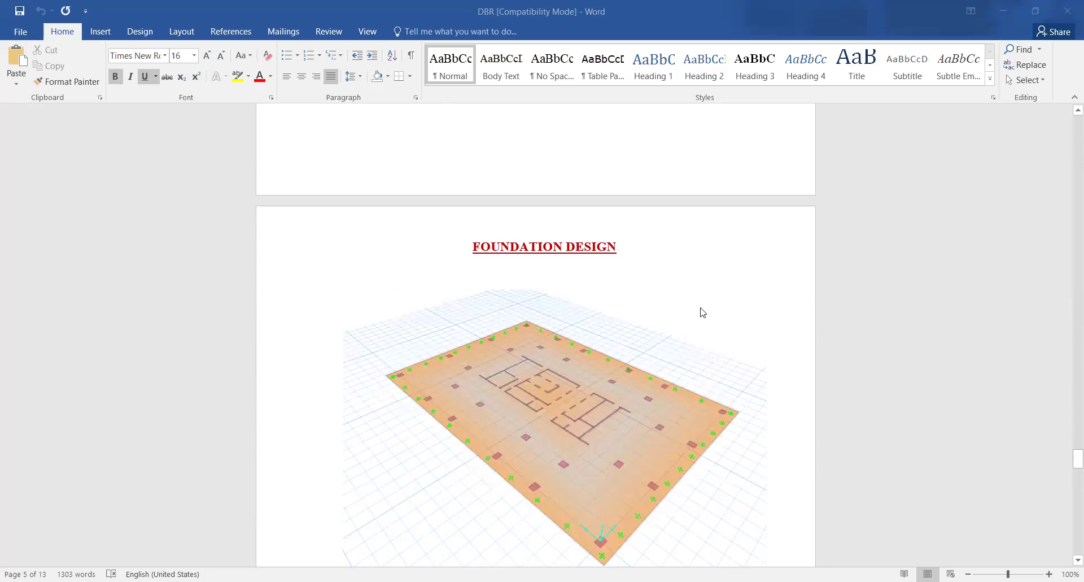
scroll(698, 198, "up", 6)
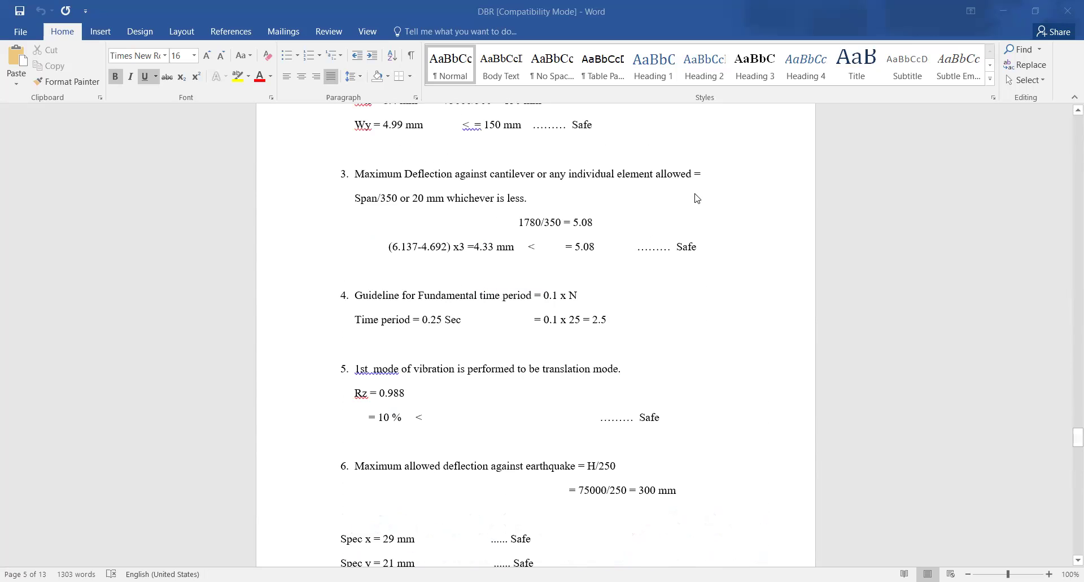